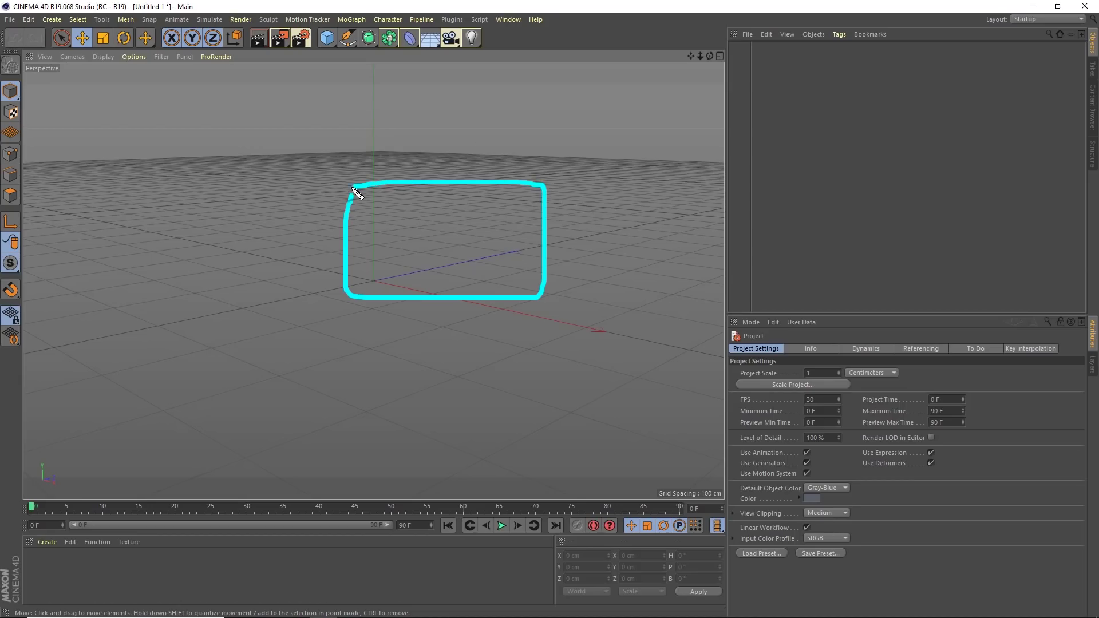
{"action": "mouse_move", "coordinate": [427, 221]}
{"action": "left_mouse_down"}
{"action": "mouse_move", "coordinate": [425, 259]}
{"action": "mouse_move", "coordinate": [452, 231]}
{"action": "mouse_move", "coordinate": [426, 219]}
{"action": "left_mouse_up"}
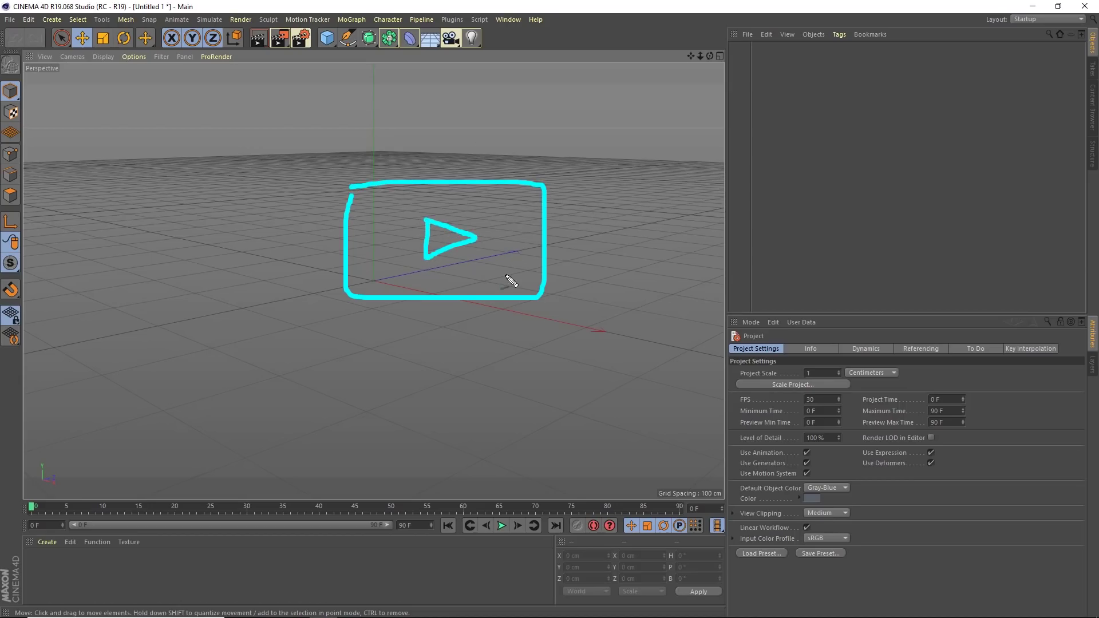
{"action": "left_click_drag", "start_coordinate": [668, 8], "coordinate": [548, 179]}
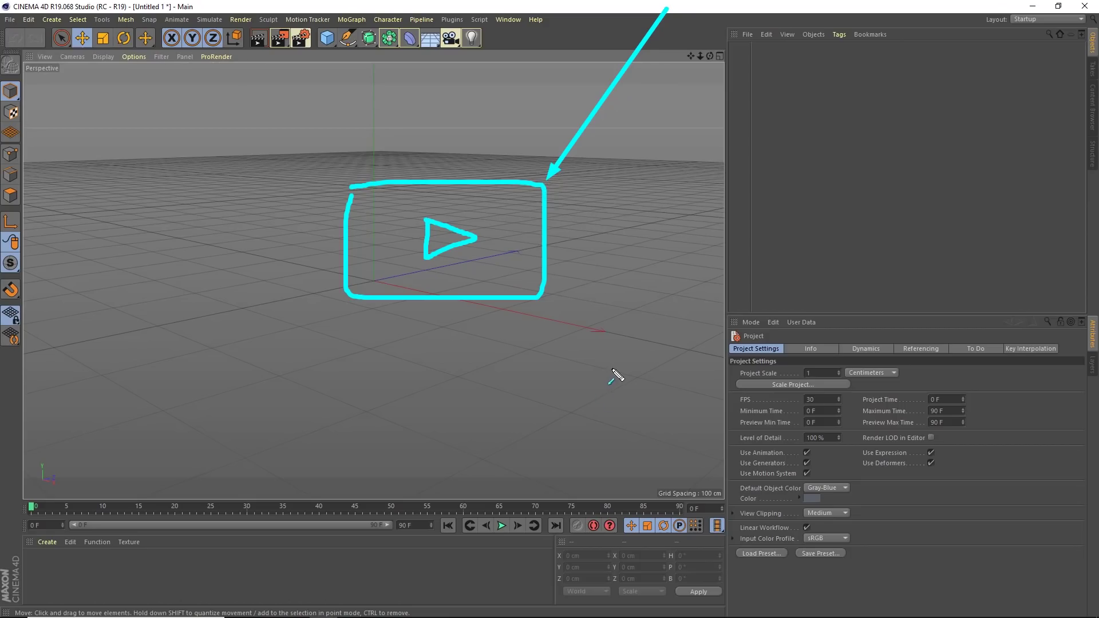
{"action": "key", "text": "Escape"}
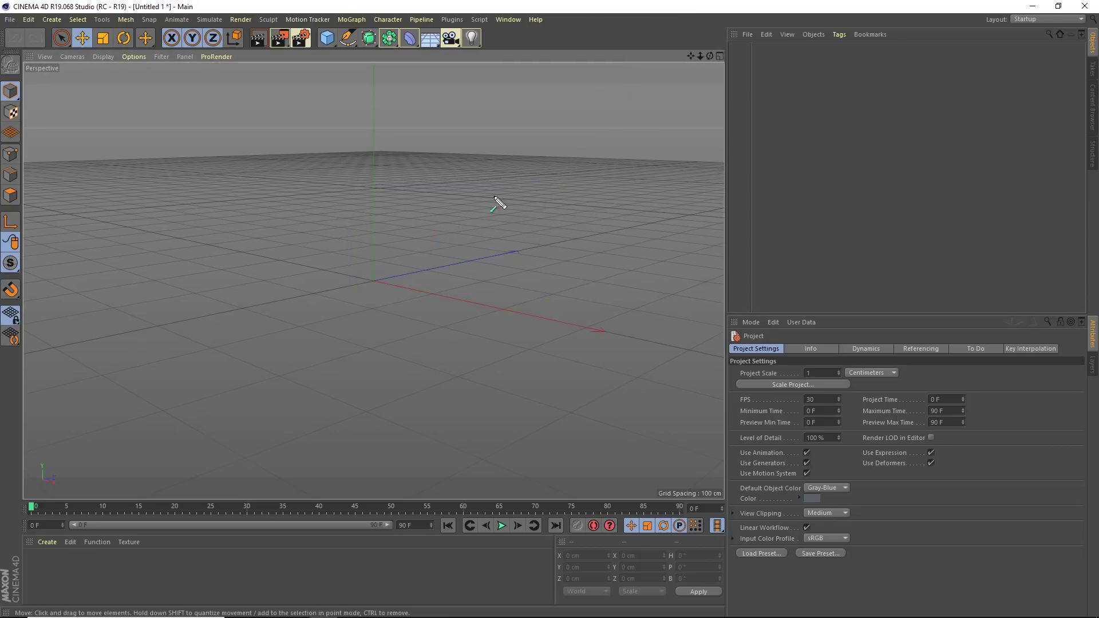
{"action": "mouse_move", "coordinate": [294, 235]}
{"action": "left_mouse_down"}
{"action": "mouse_move", "coordinate": [321, 47]}
{"action": "mouse_move", "coordinate": [329, 53]}
{"action": "left_mouse_up"}
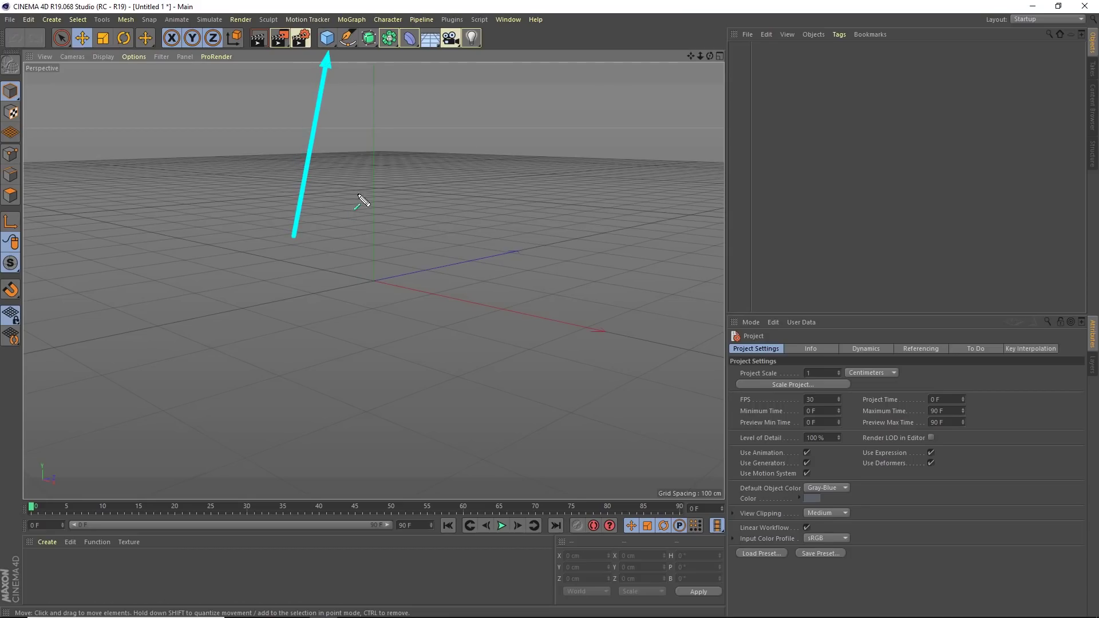
Add a Cube primitive to the empty scene
{"action": "left_click", "coordinate": [328, 39]}
{"action": "left_click_drag", "start_coordinate": [421, 293], "coordinate": [418, 269], "text": "alt"}
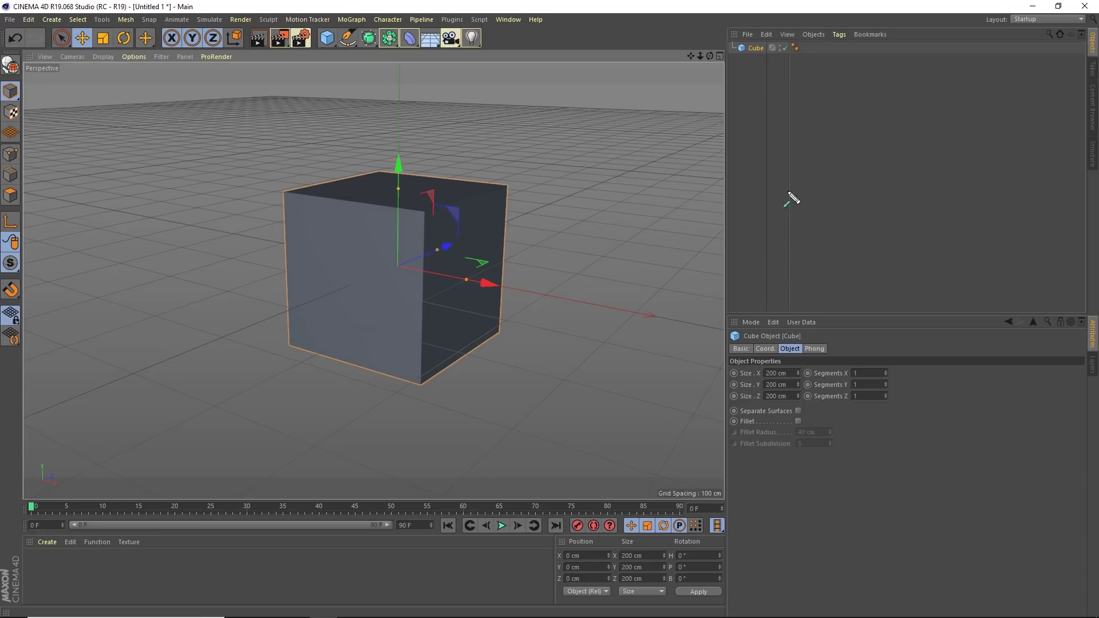
{"action": "left_click_drag", "start_coordinate": [748, 197], "coordinate": [755, 53]}
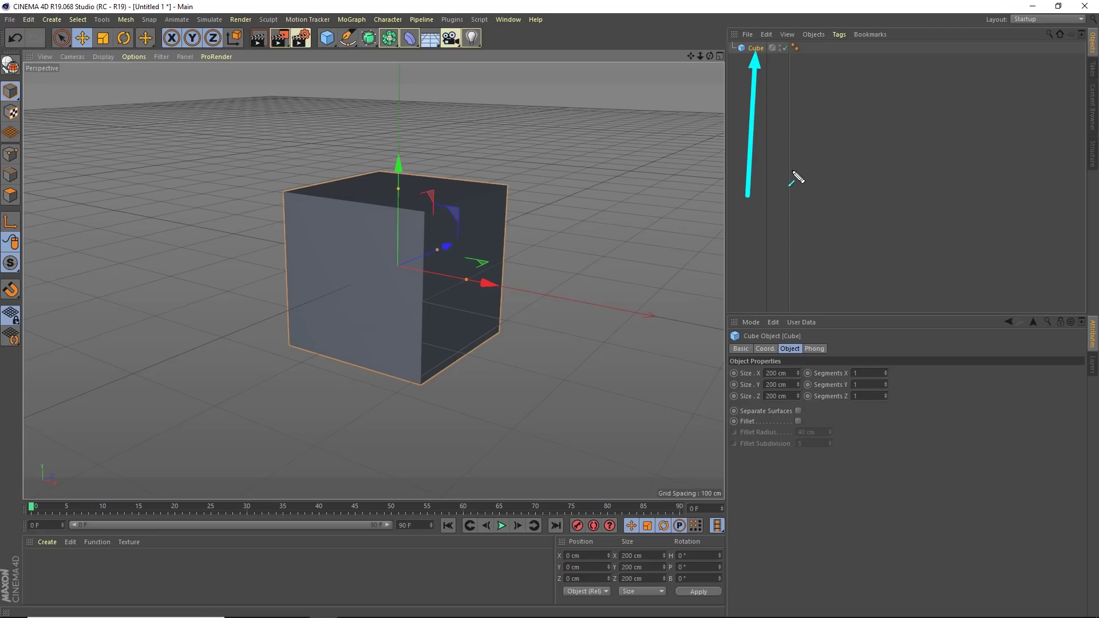
{"action": "left_click_drag", "start_coordinate": [823, 193], "coordinate": [1090, 47]}
{"action": "key", "text": "ctrl+z"}
{"action": "key", "text": "ctrl+z"}
{"action": "left_click_drag", "start_coordinate": [1000, 181], "coordinate": [1090, 50]}
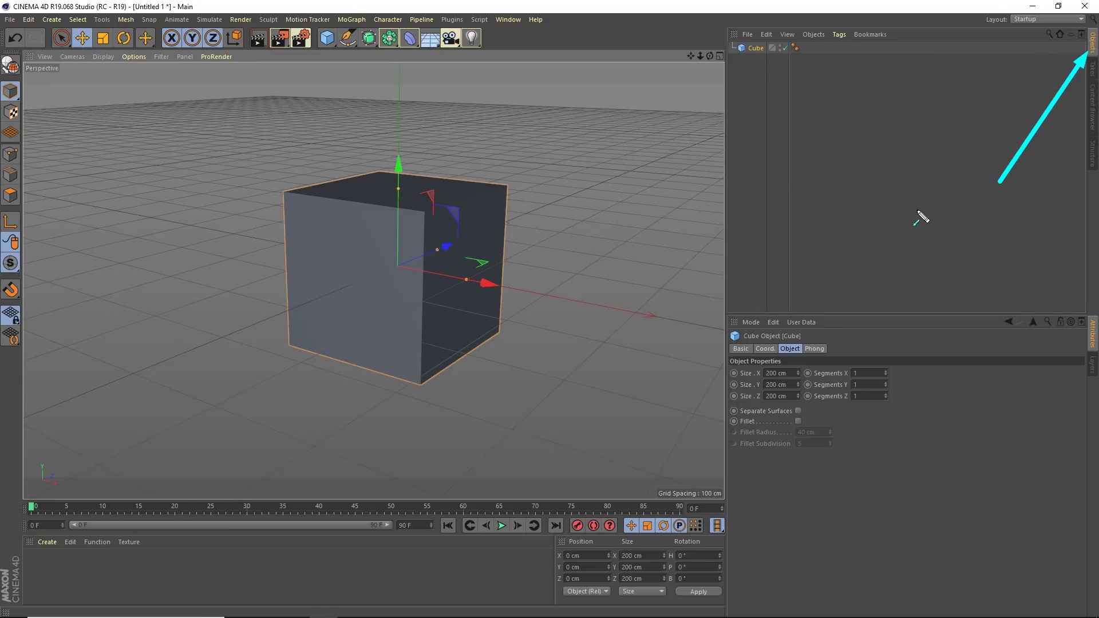
{"action": "key", "text": "ctrl+z"}
{"action": "mouse_move", "coordinate": [914, 209]}
{"action": "left_mouse_down"}
{"action": "mouse_move", "coordinate": [1023, 74]}
{"action": "mouse_move", "coordinate": [1091, 51]}
{"action": "left_mouse_up"}
{"action": "key", "text": "ctrl+z"}
{"action": "left_click_drag", "start_coordinate": [765, 212], "coordinate": [758, 54]}
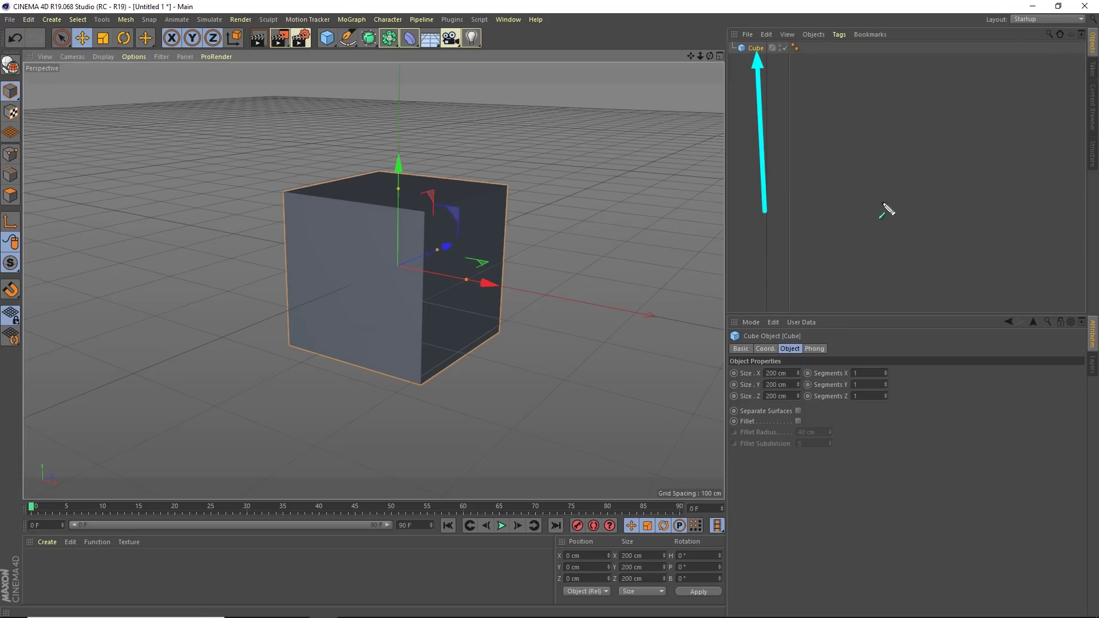
{"action": "key", "text": "ctrl+z"}
{"action": "left_click_drag", "start_coordinate": [959, 163], "coordinate": [1089, 324]}
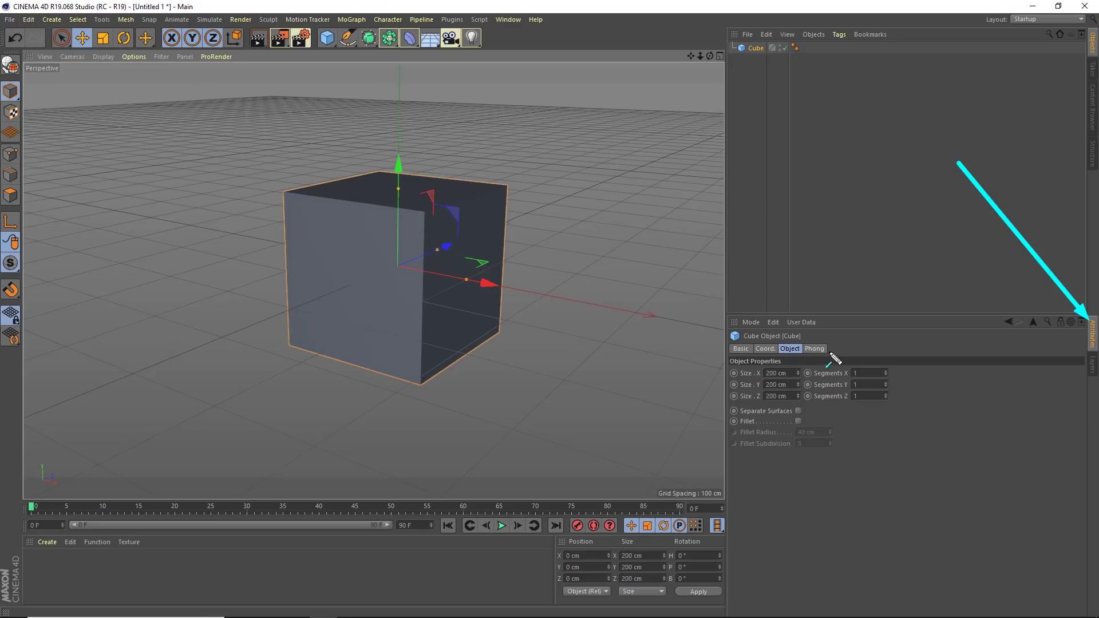
{"action": "key", "text": "ctrl+z"}
{"action": "left_click_drag", "start_coordinate": [857, 165], "coordinate": [795, 345]}
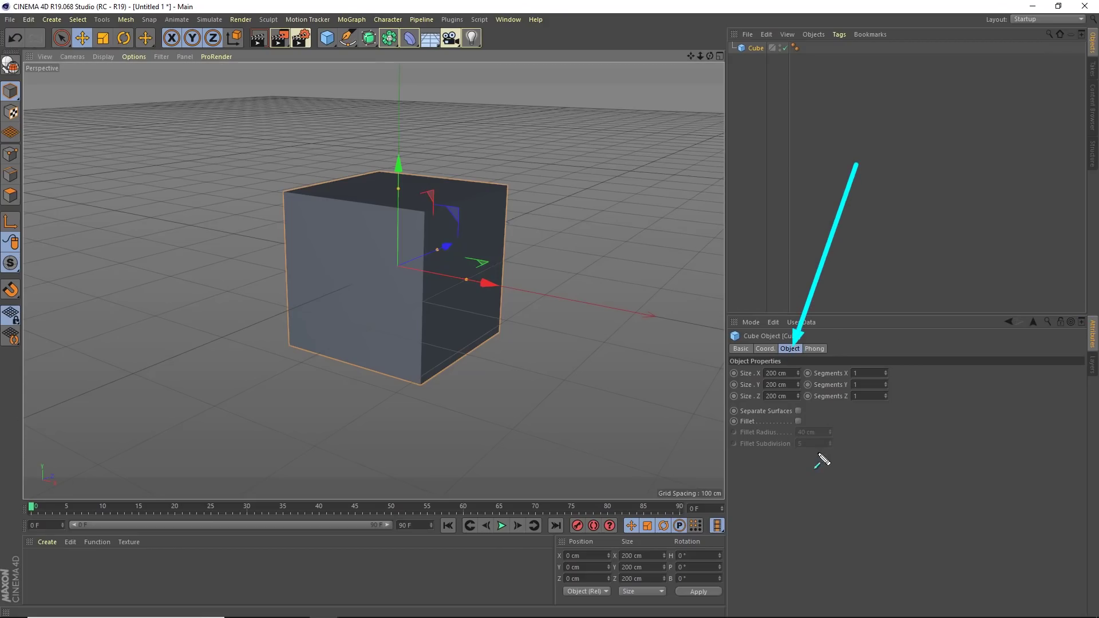
{"action": "key", "text": "ctrl+z"}
{"action": "mouse_move", "coordinate": [597, 317]}
{"action": "left_mouse_down"}
{"action": "mouse_move", "coordinate": [743, 375]}
{"action": "mouse_move", "coordinate": [751, 400]}
{"action": "mouse_move", "coordinate": [756, 373]}
{"action": "mouse_move", "coordinate": [744, 387]}
{"action": "mouse_move", "coordinate": [735, 369]}
{"action": "mouse_move", "coordinate": [744, 375]}
{"action": "left_mouse_up"}
{"action": "left_click_drag", "start_coordinate": [276, 253], "coordinate": [353, 258]}
{"action": "left_click_drag", "start_coordinate": [450, 277], "coordinate": [491, 289]}
{"action": "key", "text": "ctrl+z"}
{"action": "key", "text": "ctrl+z"}
{"action": "mouse_move", "coordinate": [630, 424]}
{"action": "left_mouse_down"}
{"action": "mouse_move", "coordinate": [713, 381]}
{"action": "mouse_move", "coordinate": [754, 388]}
{"action": "left_mouse_up"}
{"action": "left_click_drag", "start_coordinate": [399, 372], "coordinate": [401, 168]}
{"action": "key", "text": "ctrl+z"}
{"action": "key", "text": "ctrl+z"}
{"action": "mouse_move", "coordinate": [628, 465]}
{"action": "left_mouse_down"}
{"action": "mouse_move", "coordinate": [731, 412]}
{"action": "mouse_move", "coordinate": [737, 378]}
{"action": "mouse_move", "coordinate": [742, 404]}
{"action": "left_mouse_up"}
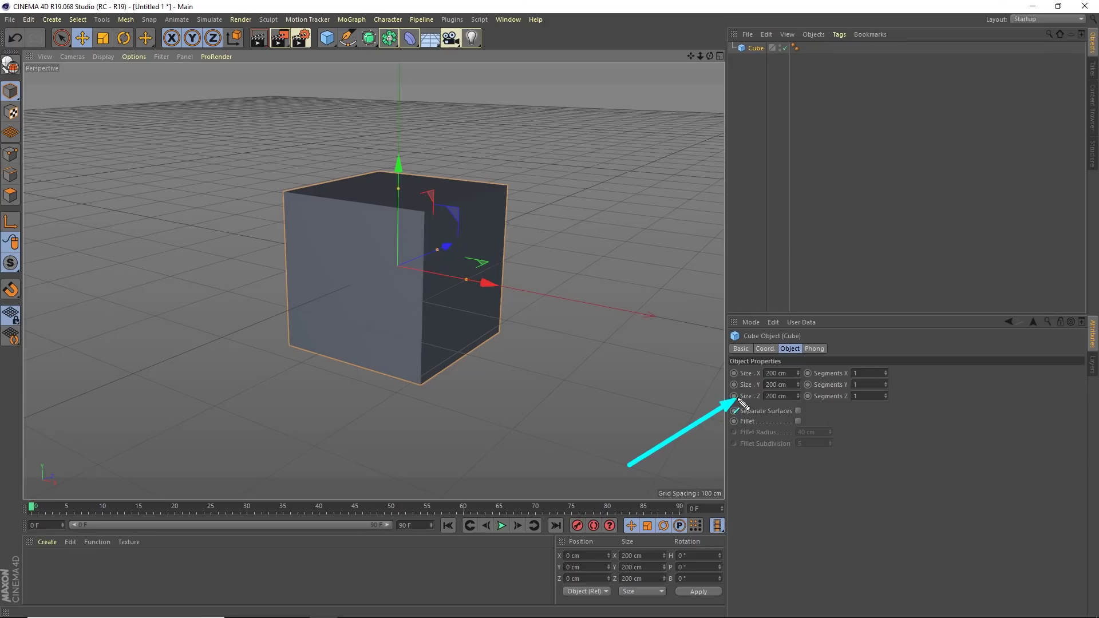
{"action": "key", "text": "ctrl+z"}
{"action": "mouse_move", "coordinate": [288, 328]}
{"action": "left_mouse_down"}
{"action": "mouse_move", "coordinate": [507, 228]}
{"action": "mouse_move", "coordinate": [513, 244]}
{"action": "left_mouse_up"}
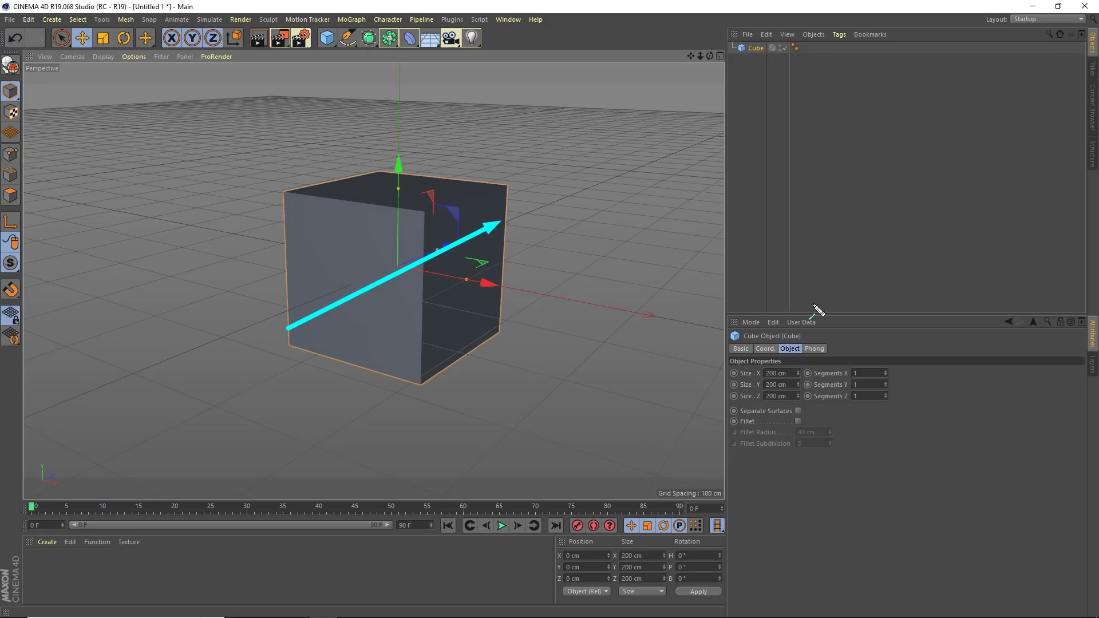
Set the cube's size to 180 cm in X, 110 cm in Y and 50 cm in Z, and deselect it
{"action": "left_click_drag", "start_coordinate": [786, 373], "coordinate": [733, 374]}
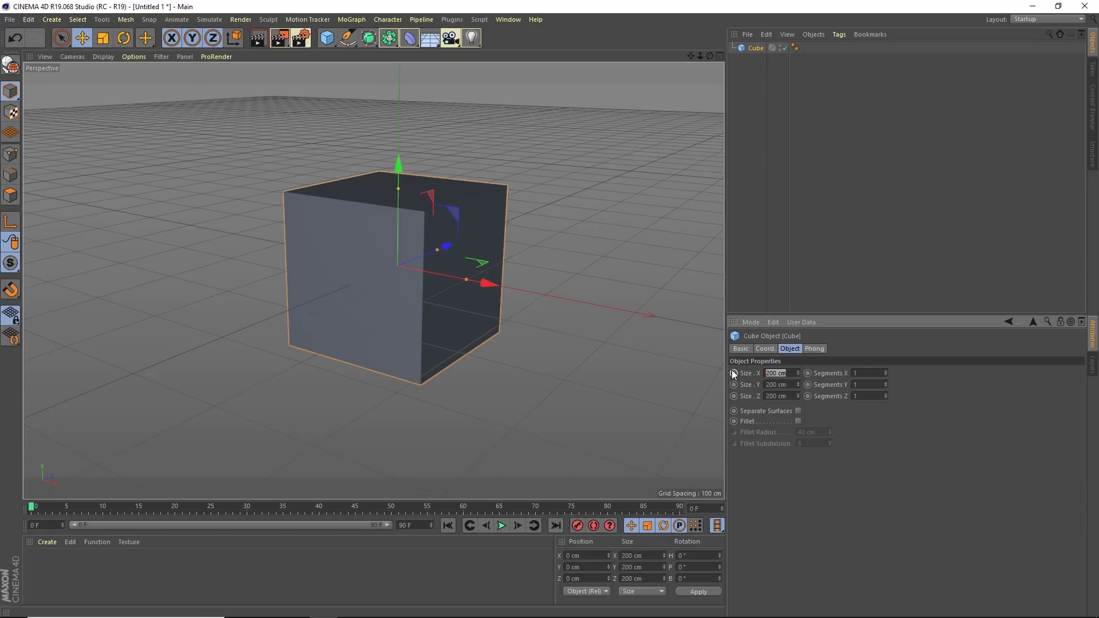
{"action": "type", "text": "180"}
{"action": "key", "text": "Tab"}
{"action": "type", "text": "110"}
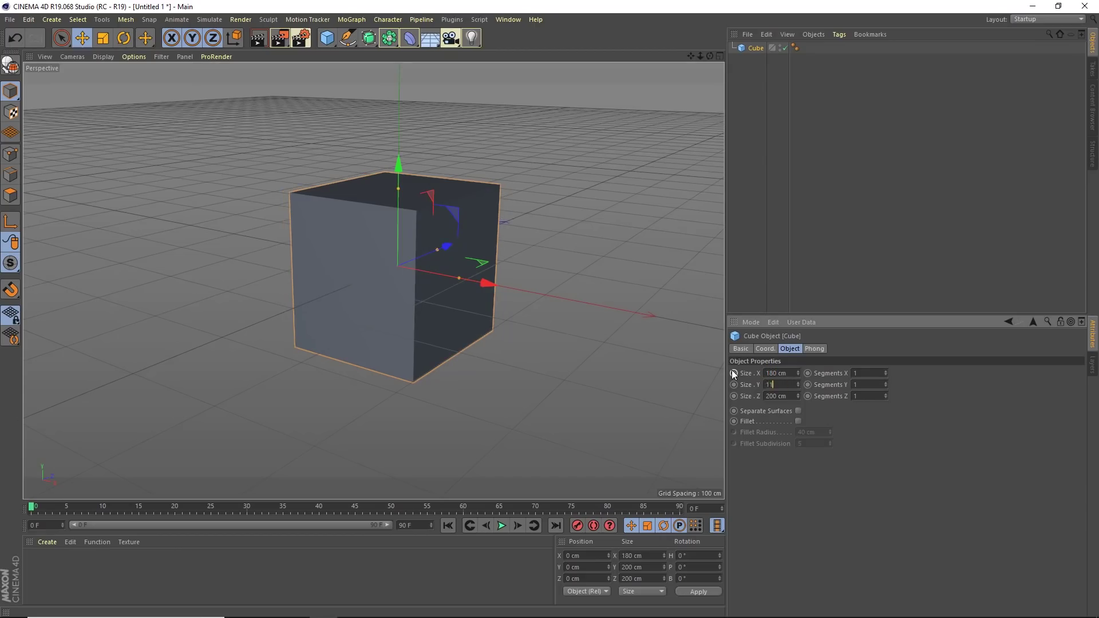
{"action": "key", "text": "Tab"}
{"action": "type", "text": "50"}
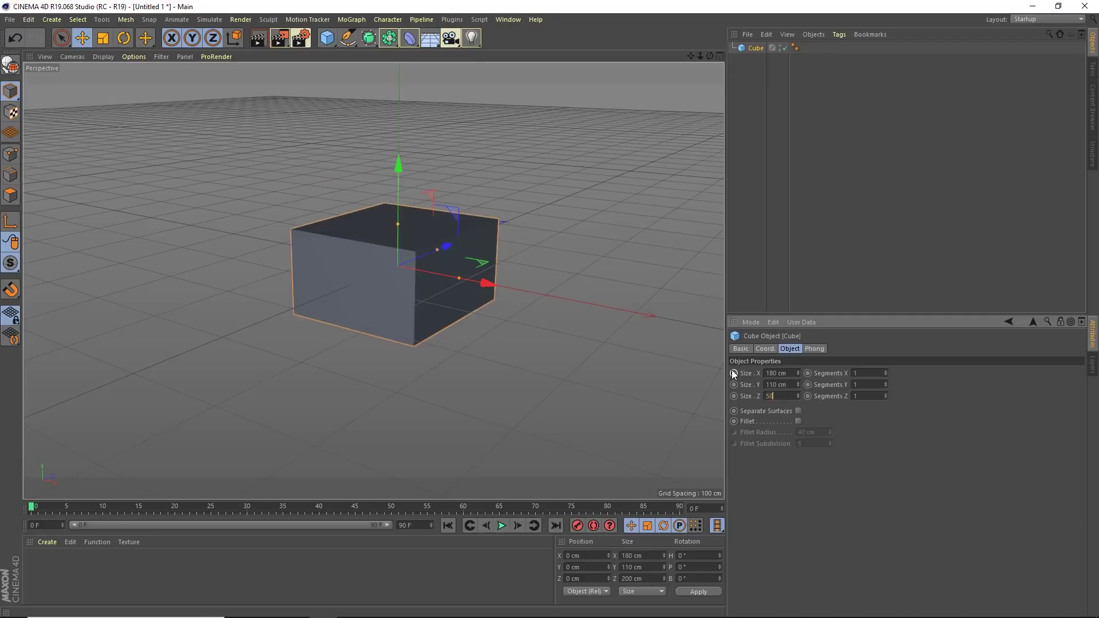
{"action": "key", "text": "Tab"}
{"action": "left_click", "coordinate": [573, 338]}
{"action": "mouse_move", "coordinate": [411, 291]}
{"action": "left_mouse_down", "text": "alt"}
{"action": "mouse_move", "coordinate": [400, 270]}
{"action": "mouse_move", "coordinate": [439, 275]}
{"action": "mouse_move", "coordinate": [433, 263]}
{"action": "mouse_move", "coordinate": [394, 280]}
{"action": "mouse_move", "coordinate": [346, 361]}
{"action": "mouse_move", "coordinate": [411, 246]}
{"action": "mouse_move", "coordinate": [400, 291]}
{"action": "mouse_move", "coordinate": [408, 281]}
{"action": "left_mouse_up", "text": "alt"}
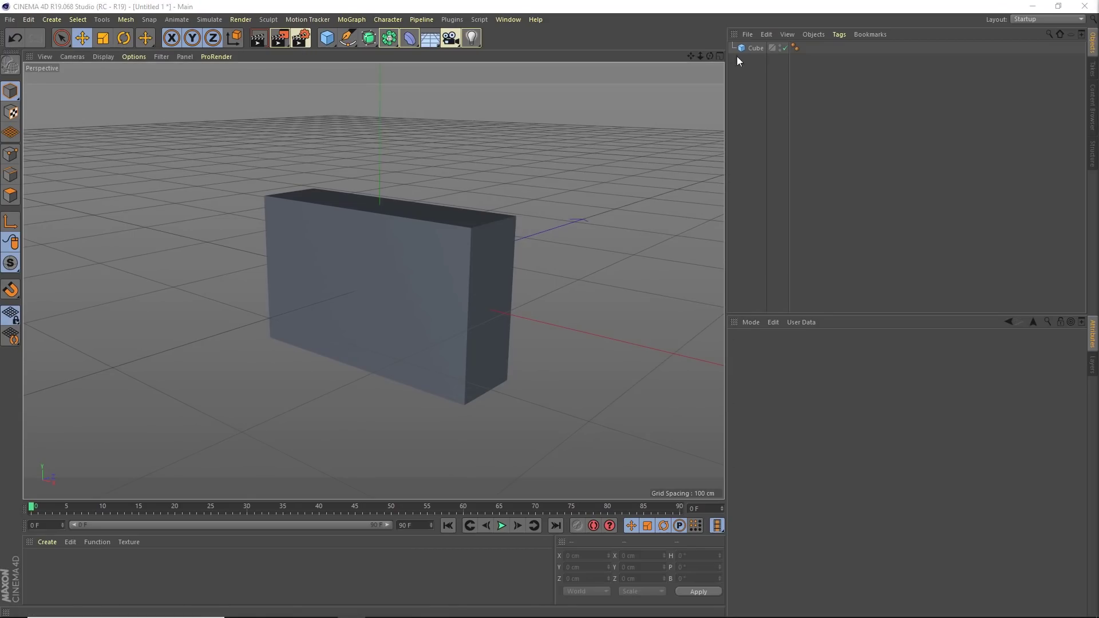
Enable the fillet on the cube and set its fillet radius to 8 cm
{"action": "left_click", "coordinate": [755, 48]}
{"action": "mouse_move", "coordinate": [995, 178]}
{"action": "left_mouse_down"}
{"action": "mouse_move", "coordinate": [1091, 333]}
{"action": "mouse_move", "coordinate": [827, 268]}
{"action": "mouse_move", "coordinate": [740, 413]}
{"action": "mouse_move", "coordinate": [807, 427]}
{"action": "left_mouse_up"}
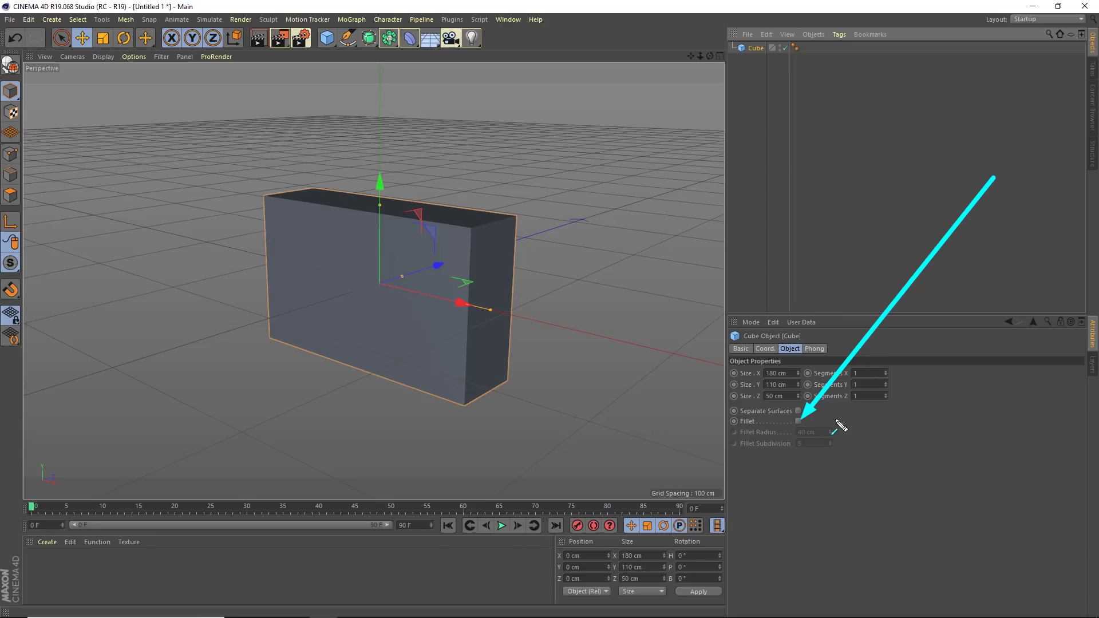
{"action": "key", "text": "Escape"}
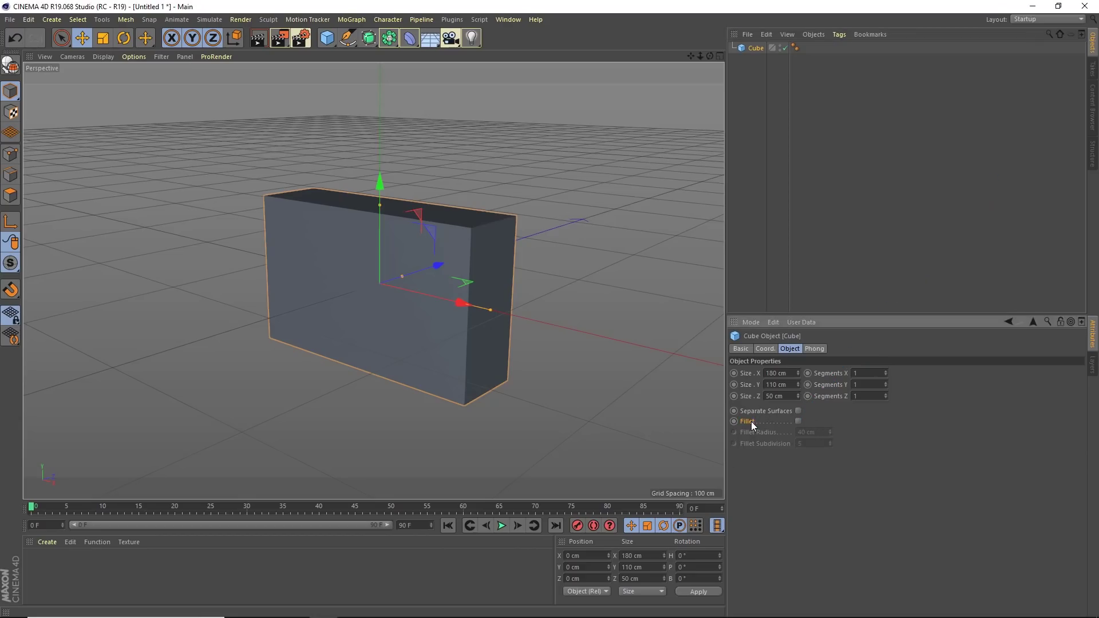
{"action": "left_click_drag", "start_coordinate": [968, 302], "coordinate": [823, 411]}
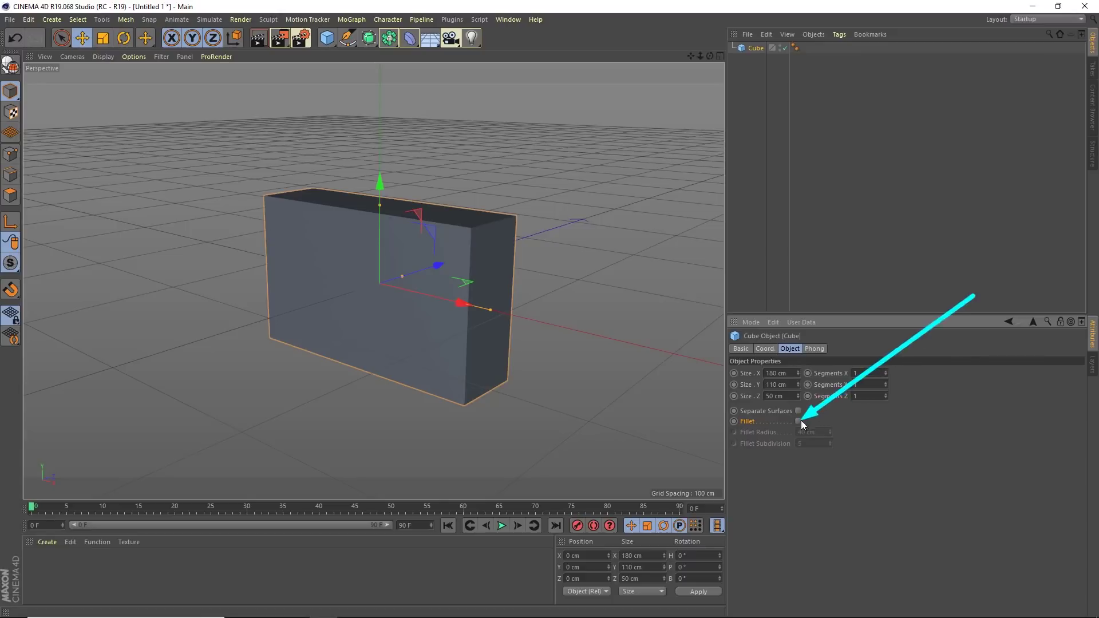
{"action": "key", "text": "Escape"}
{"action": "left_click", "coordinate": [798, 421]}
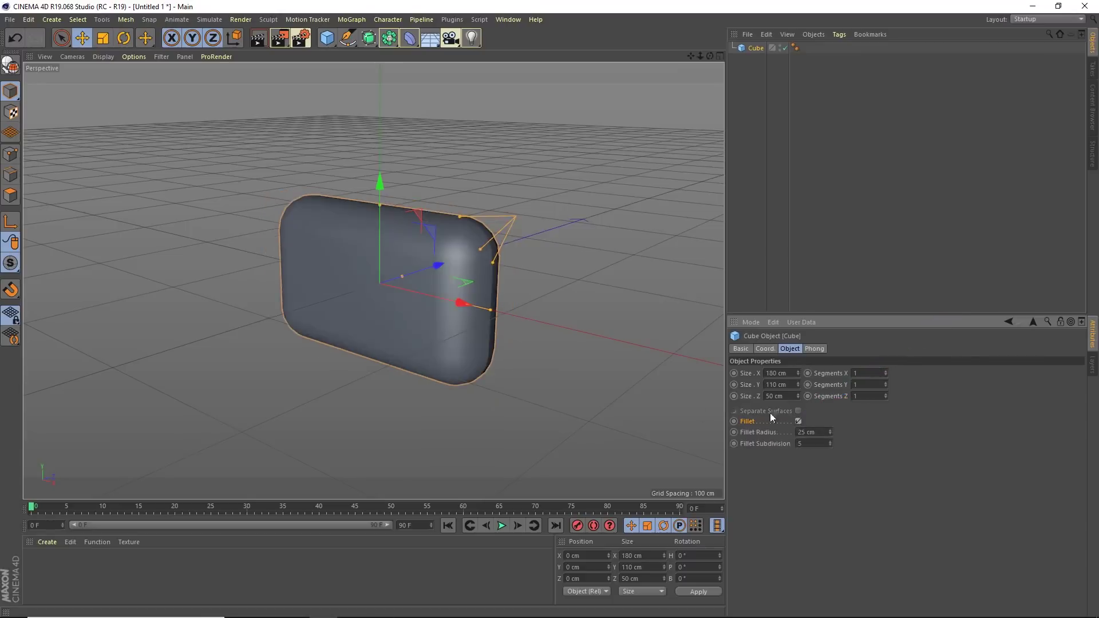
{"action": "left_click_drag", "start_coordinate": [416, 287], "coordinate": [439, 313], "text": "alt"}
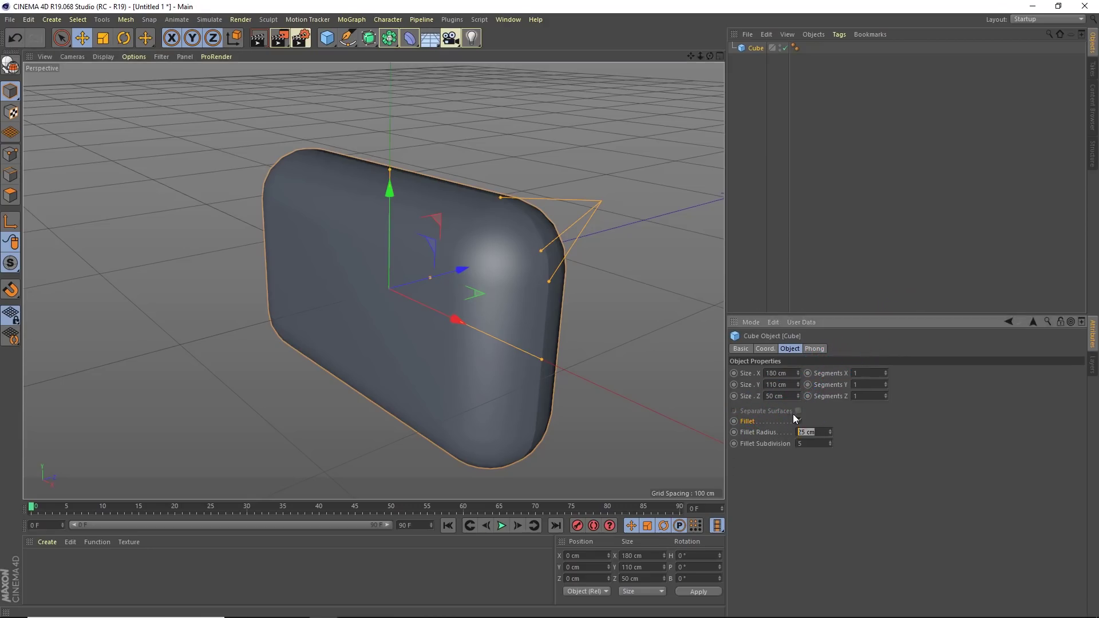
{"action": "type", "text": "8"}
{"action": "key", "text": "Return"}
{"action": "left_click_drag", "start_coordinate": [475, 250], "coordinate": [417, 265], "text": "alt"}
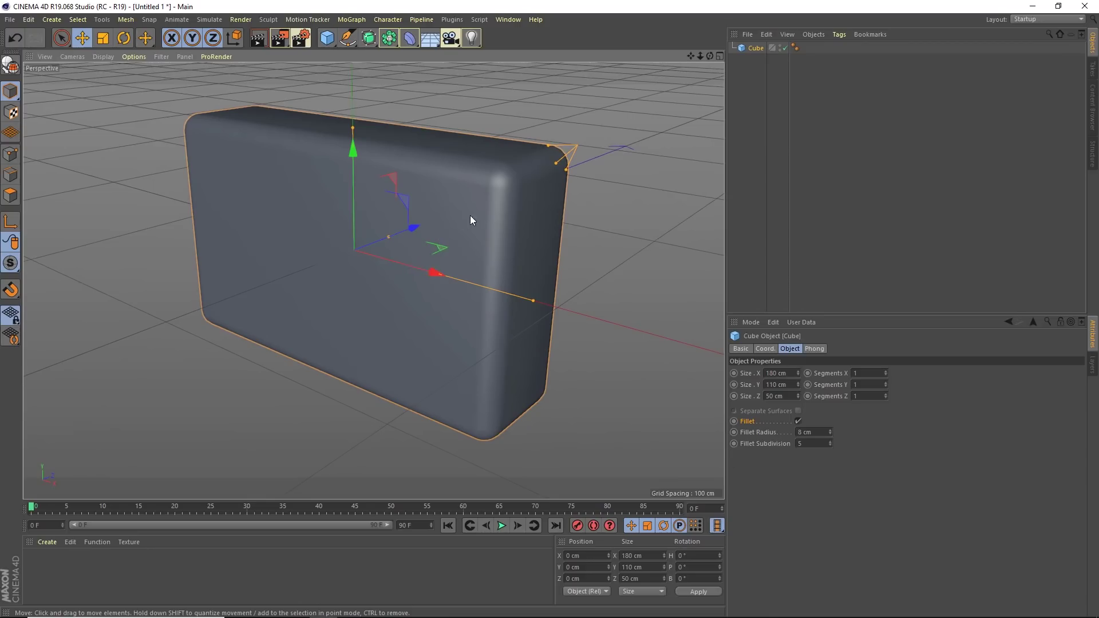
{"action": "left_click_drag", "start_coordinate": [438, 241], "coordinate": [432, 232], "text": "alt"}
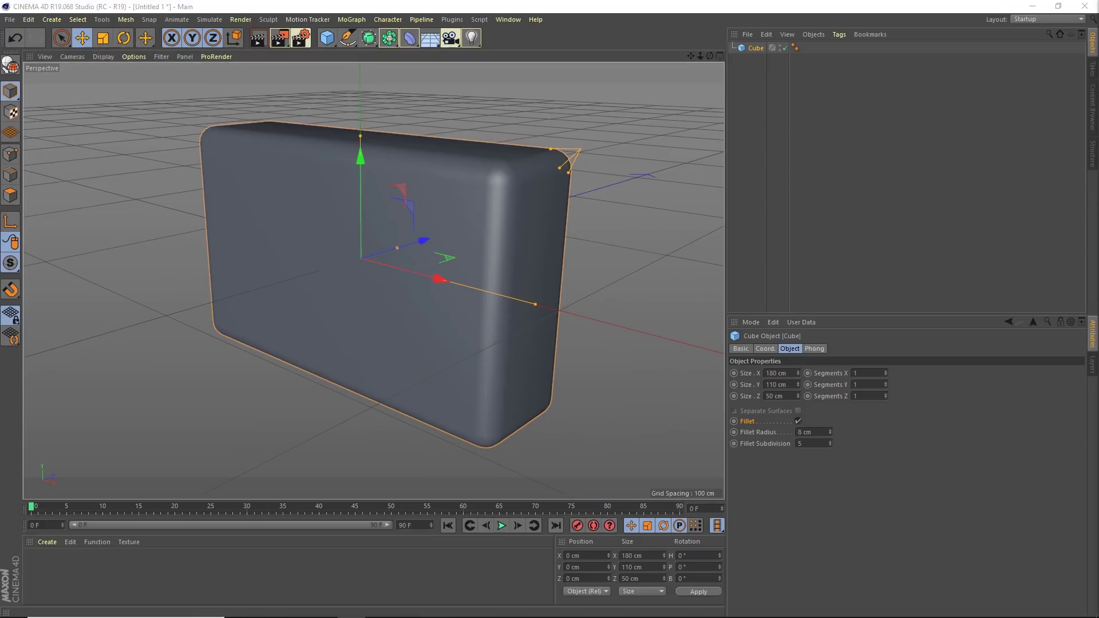
{"action": "left_click", "coordinate": [651, 222]}
{"action": "left_click_drag", "start_coordinate": [346, 253], "coordinate": [397, 262], "text": "alt"}
{"action": "right_click_drag", "start_coordinate": [397, 262], "coordinate": [379, 294], "text": "alt"}
{"action": "left_click_drag", "start_coordinate": [379, 295], "coordinate": [366, 277], "text": "alt"}
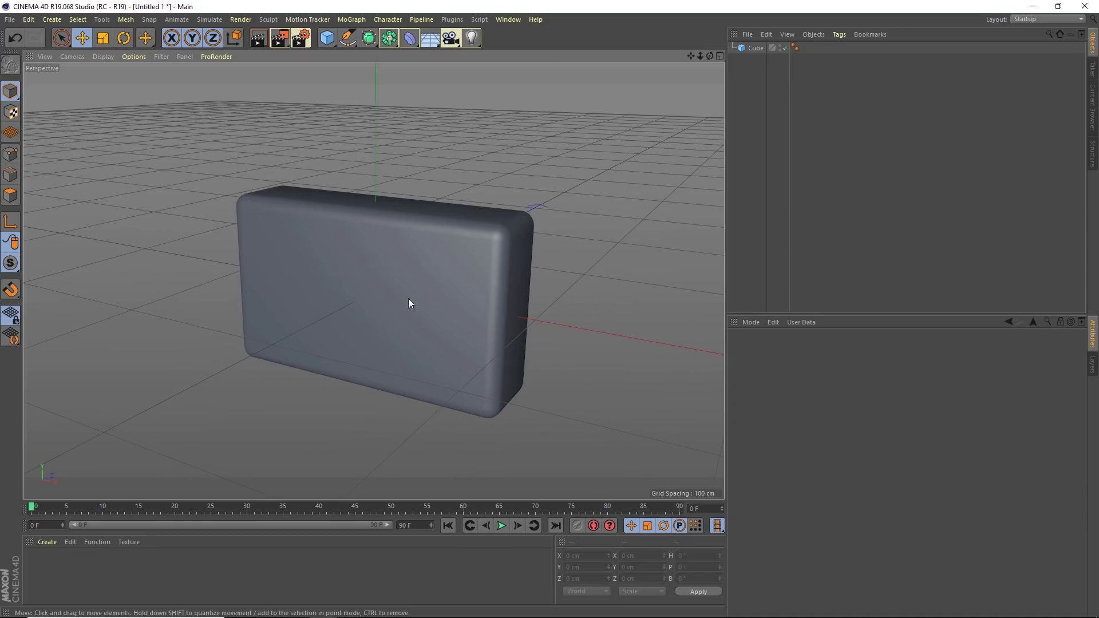
{"action": "mouse_move", "coordinate": [341, 257]}
{"action": "left_mouse_down"}
{"action": "mouse_move", "coordinate": [355, 332]}
{"action": "mouse_move", "coordinate": [367, 273]}
{"action": "mouse_move", "coordinate": [342, 258]}
{"action": "left_mouse_up"}
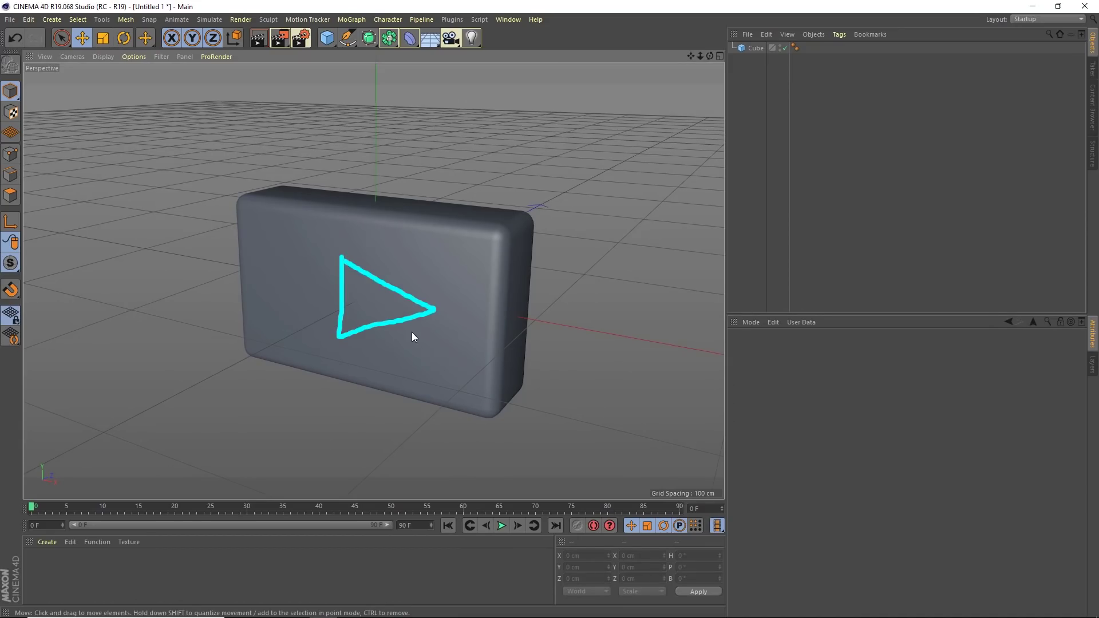
{"action": "mouse_move", "coordinate": [201, 289]}
{"action": "left_mouse_down"}
{"action": "mouse_move", "coordinate": [260, 135]}
{"action": "mouse_move", "coordinate": [347, 50]}
{"action": "left_mouse_up"}
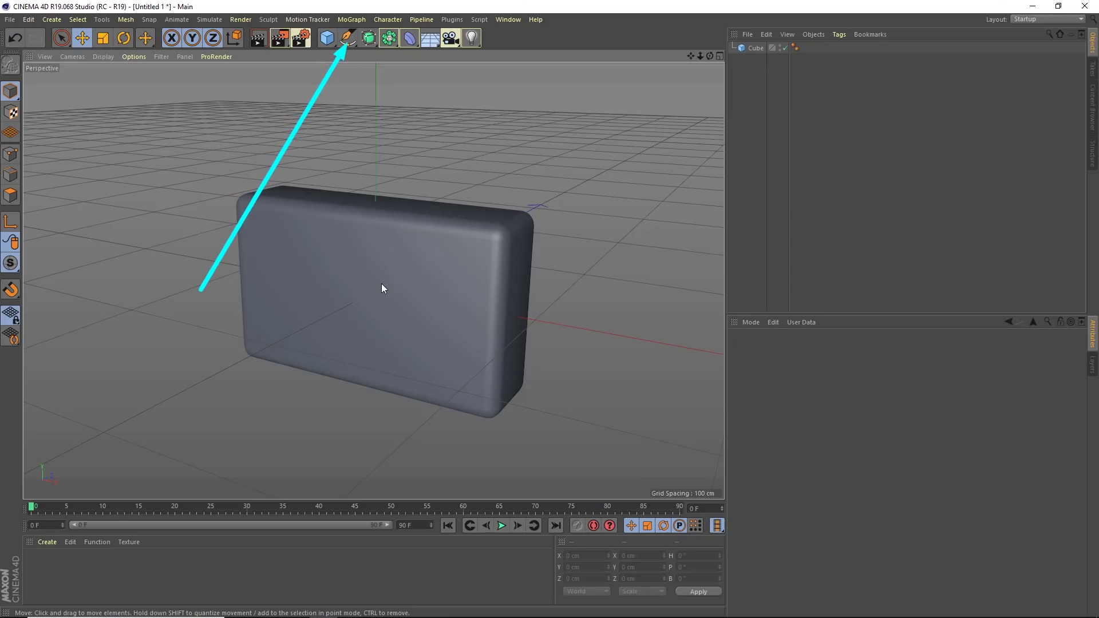
Add an n-Side spline to the scene for the play symbol
{"action": "left_click", "coordinate": [349, 38]}
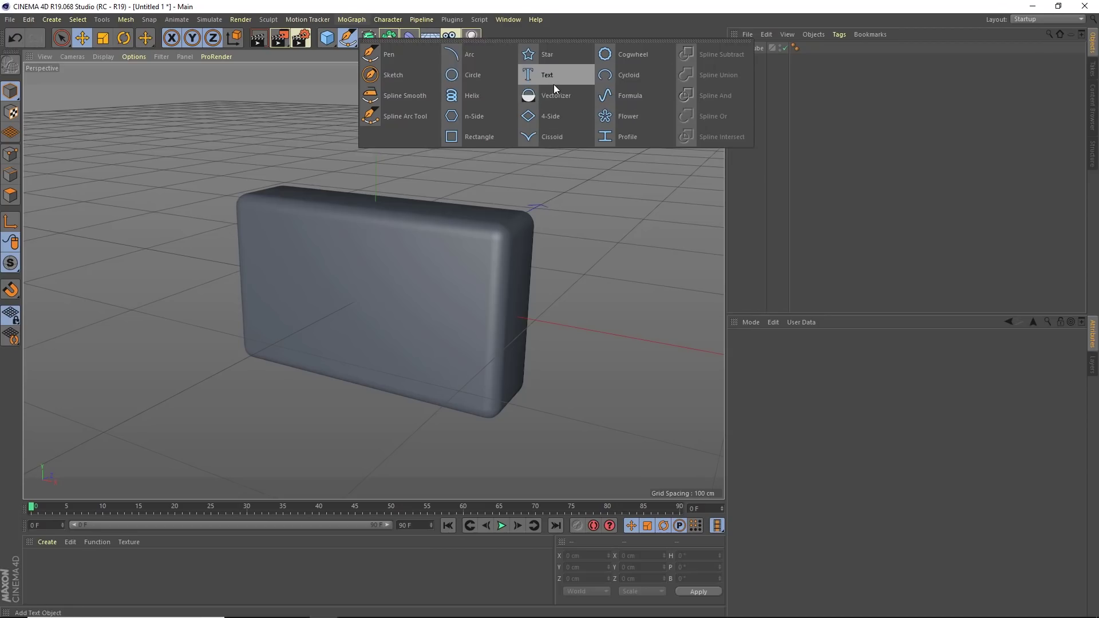
{"action": "left_click", "coordinate": [478, 116]}
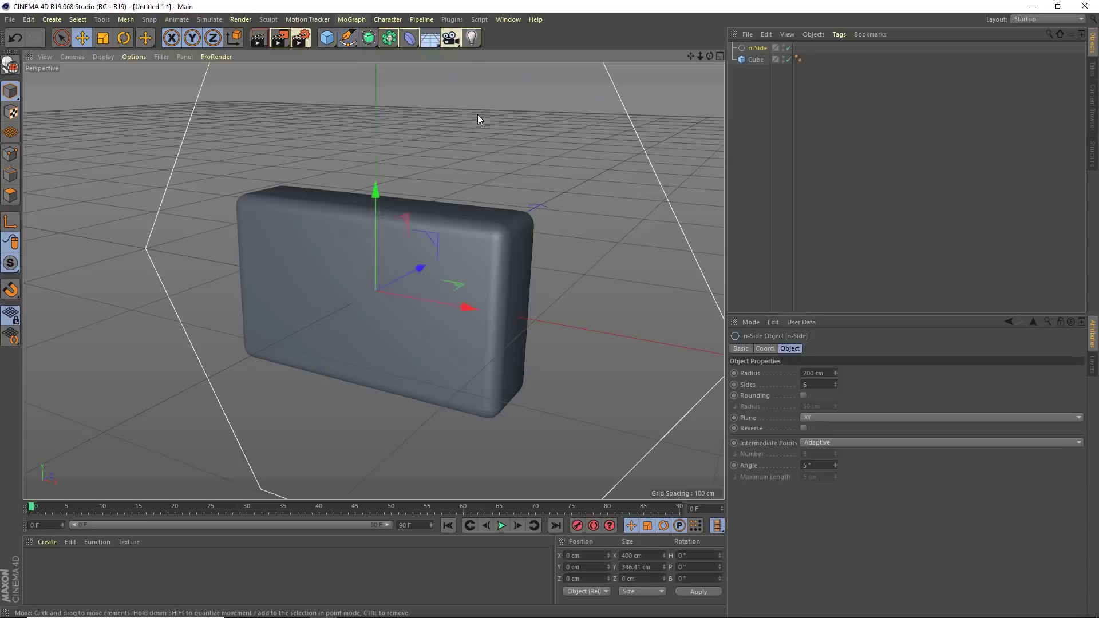
{"action": "right_click_drag", "start_coordinate": [495, 243], "coordinate": [409, 247], "text": "alt"}
{"action": "left_click_drag", "start_coordinate": [443, 234], "coordinate": [459, 214], "text": "alt"}
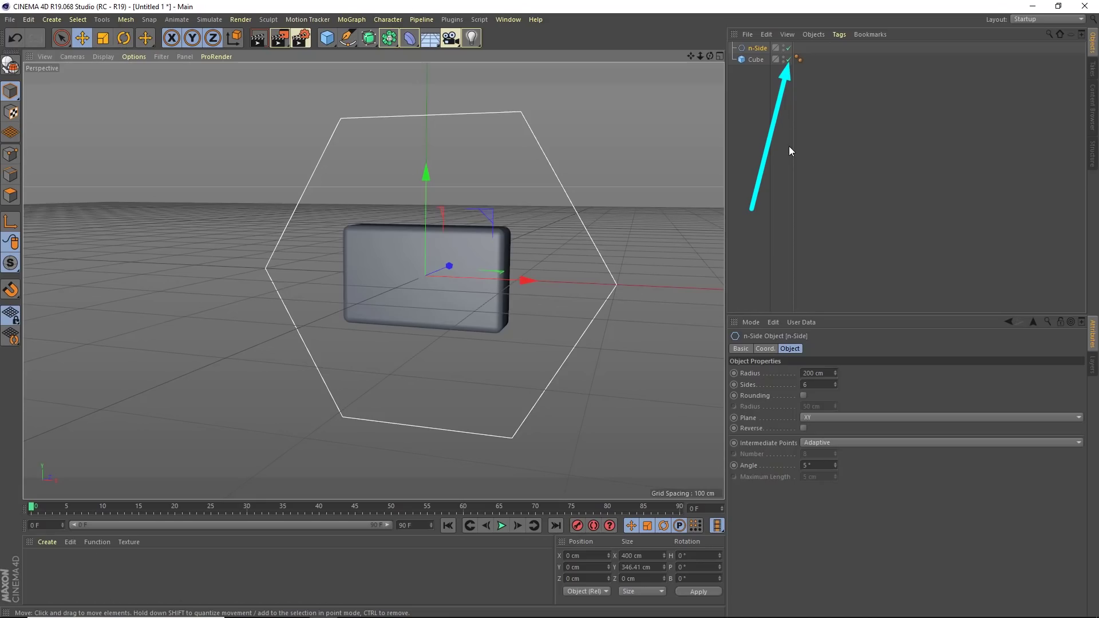
Disable the cube so that only the n-Side spline is displayed
{"action": "left_click", "coordinate": [788, 60]}
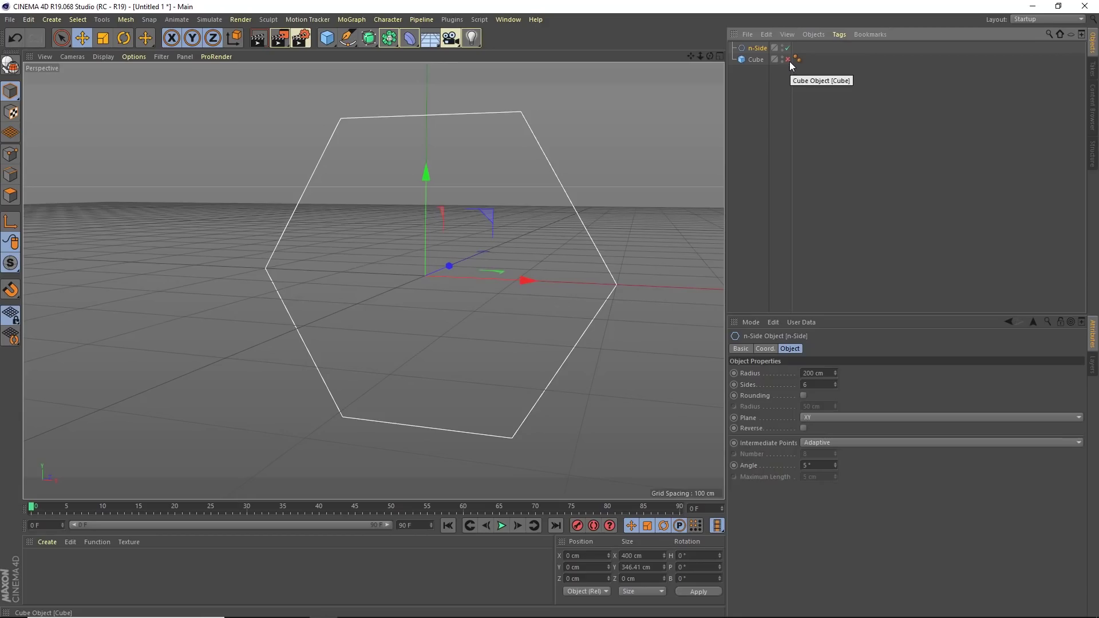
{"action": "left_click", "coordinate": [788, 60]}
{"action": "left_click", "coordinate": [789, 59]}
{"action": "left_click", "coordinate": [789, 60]}
{"action": "left_click", "coordinate": [788, 60]}
{"action": "left_click", "coordinate": [789, 60]}
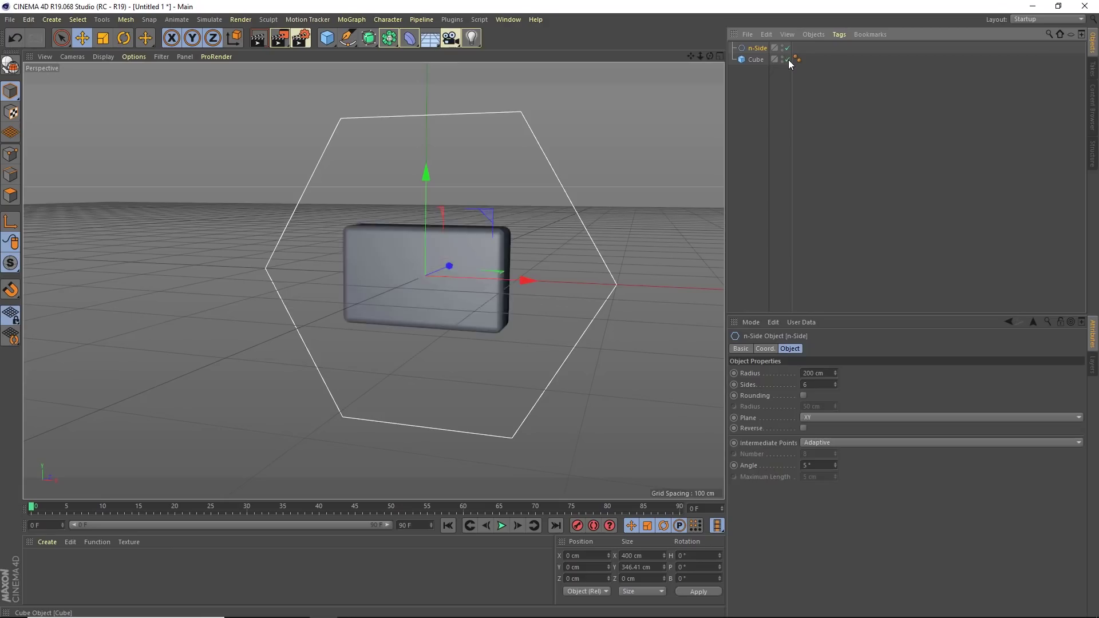
{"action": "left_click", "coordinate": [789, 59]}
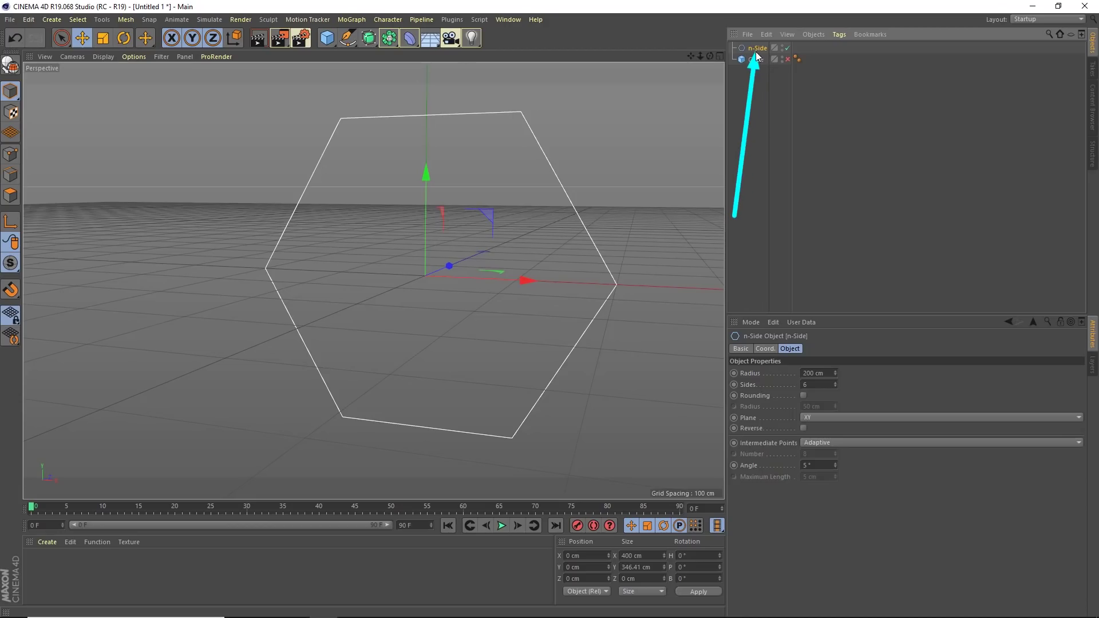
Set the n-Side spline's radius to 30 cm and its number of sides to 3
{"action": "left_click_drag", "start_coordinate": [1072, 327], "coordinate": [1087, 331]}
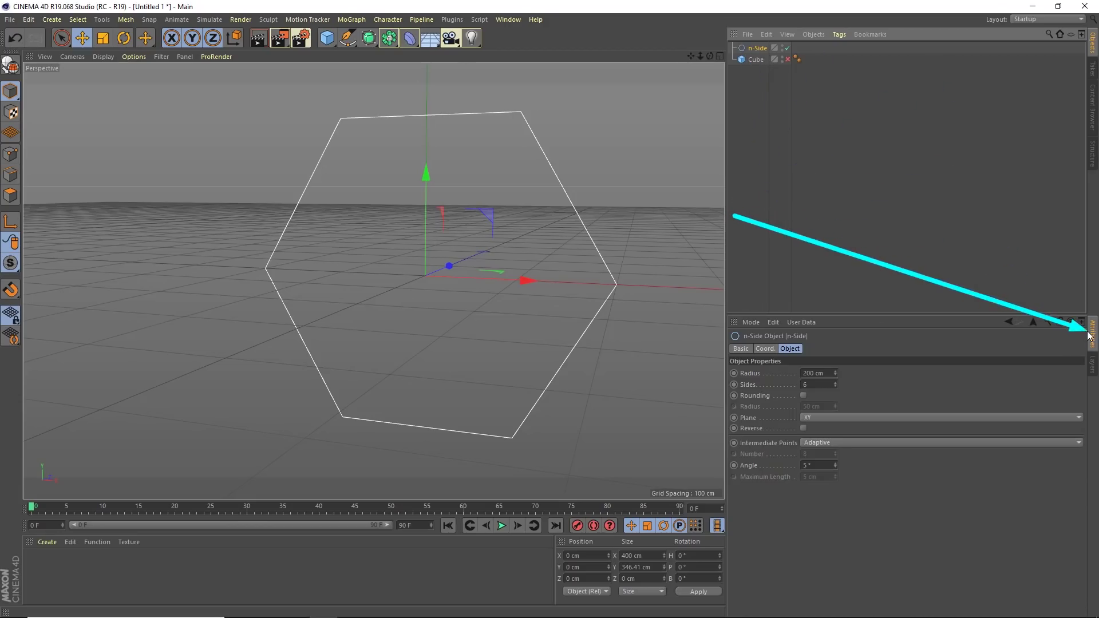
{"action": "left_click_drag", "start_coordinate": [734, 216], "coordinate": [790, 342]}
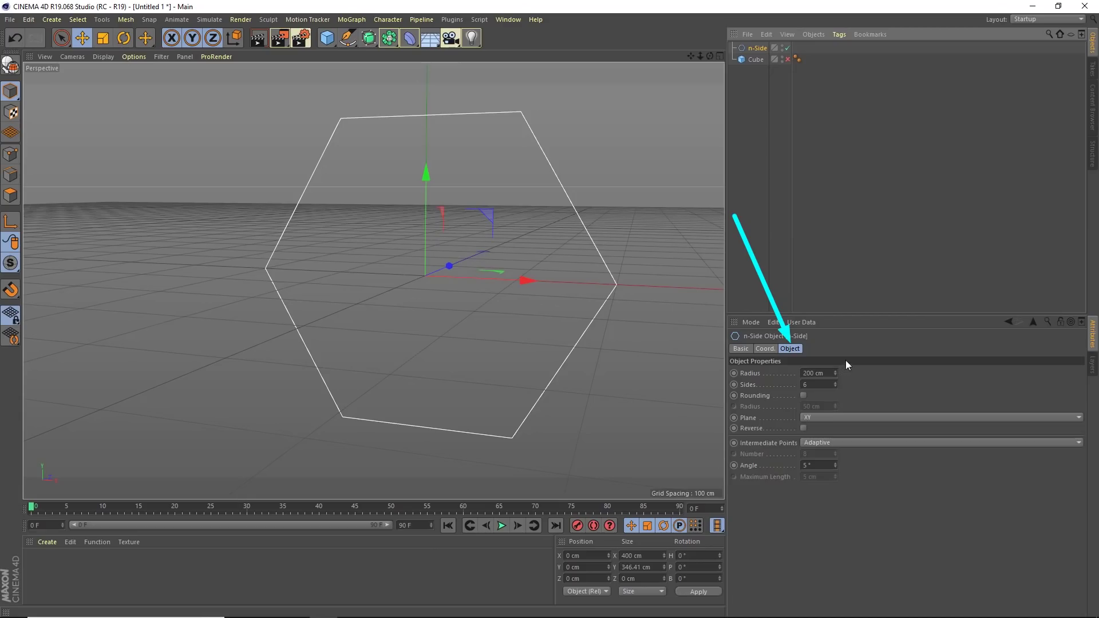
{"action": "left_click_drag", "start_coordinate": [874, 207], "coordinate": [821, 373]}
{"action": "left_click", "coordinate": [825, 373]}
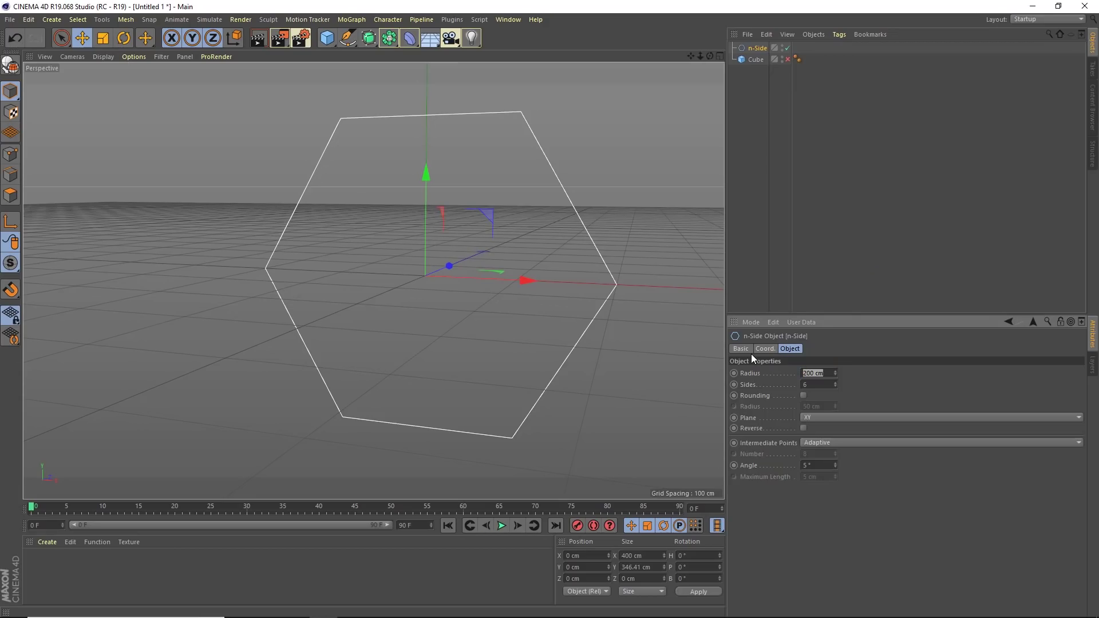
{"action": "type", "text": "30"}
{"action": "key", "text": "Return"}
{"action": "scroll", "coordinate": [500, 270], "scroll_direction": "up", "scroll_amount": 3}
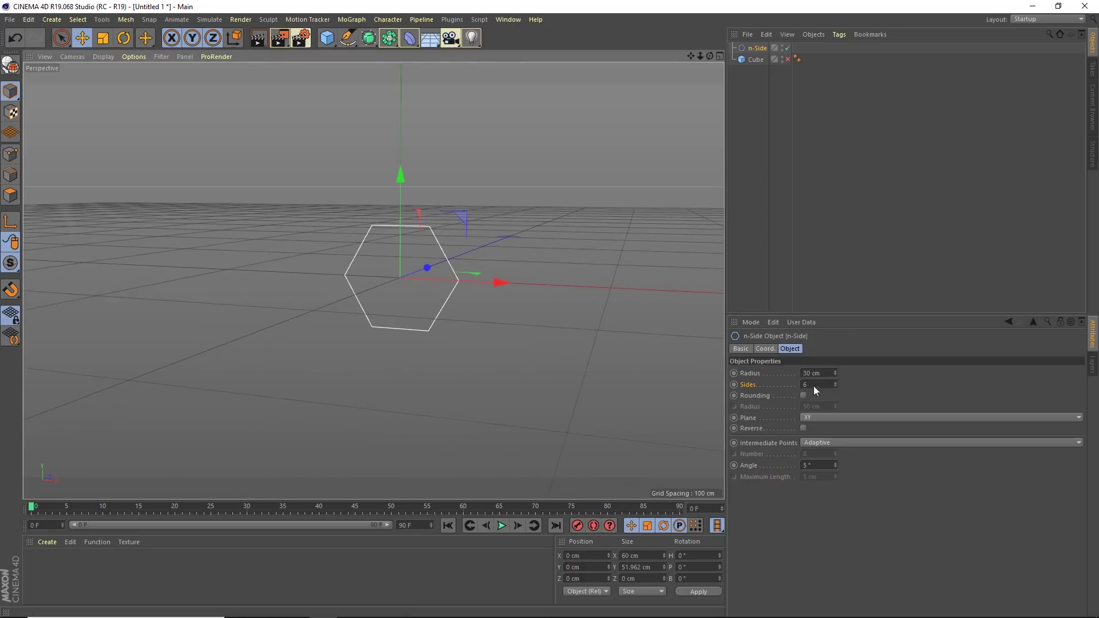
{"action": "left_click", "coordinate": [805, 385]}
{"action": "type", "text": "3"}
{"action": "key", "text": "Return"}
Enable rounding on the triangular n-Side spline and lower its rounding radius to 0 cm
{"action": "mouse_move", "coordinate": [843, 129]}
{"action": "left_mouse_down"}
{"action": "mouse_move", "coordinate": [744, 332]}
{"action": "mouse_move", "coordinate": [760, 335]}
{"action": "mouse_move", "coordinate": [749, 337]}
{"action": "left_mouse_up"}
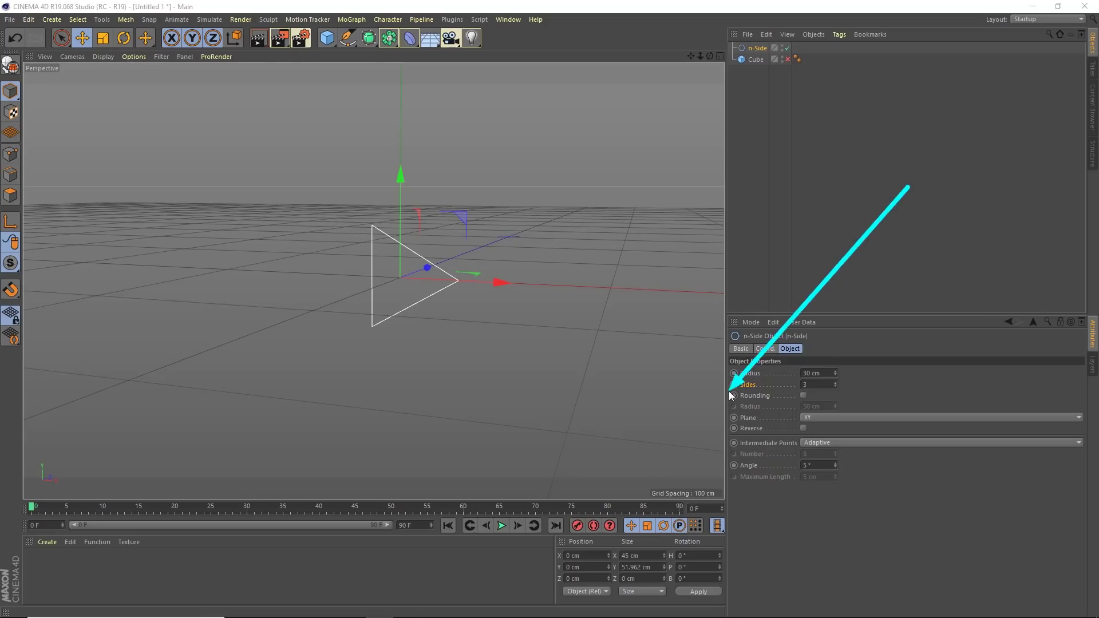
{"action": "left_click", "coordinate": [803, 396]}
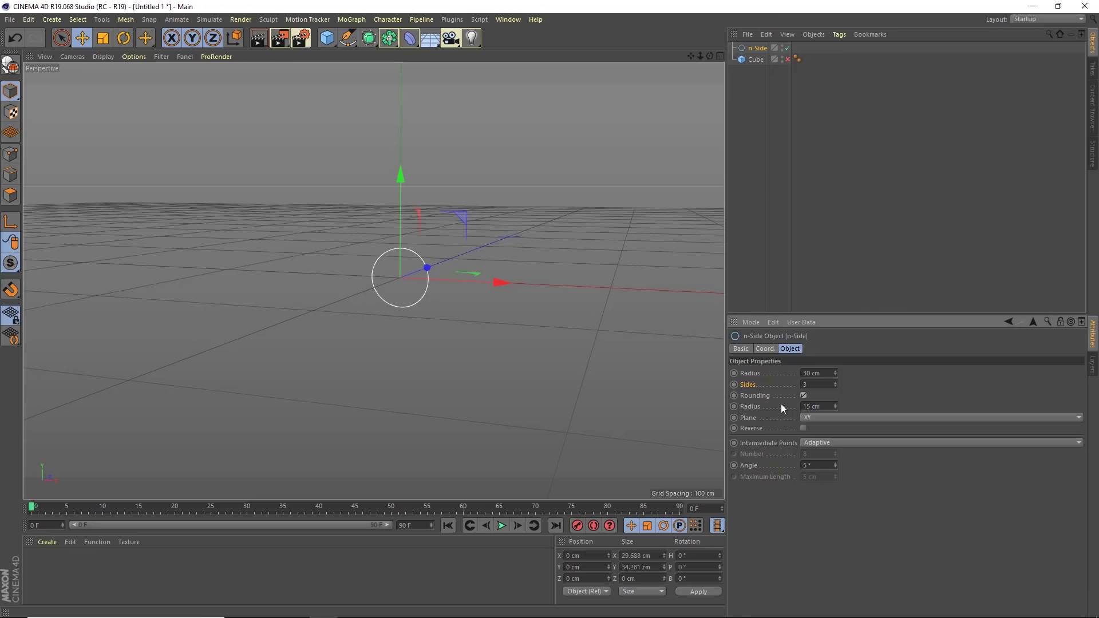
{"action": "left_click", "coordinate": [804, 396]}
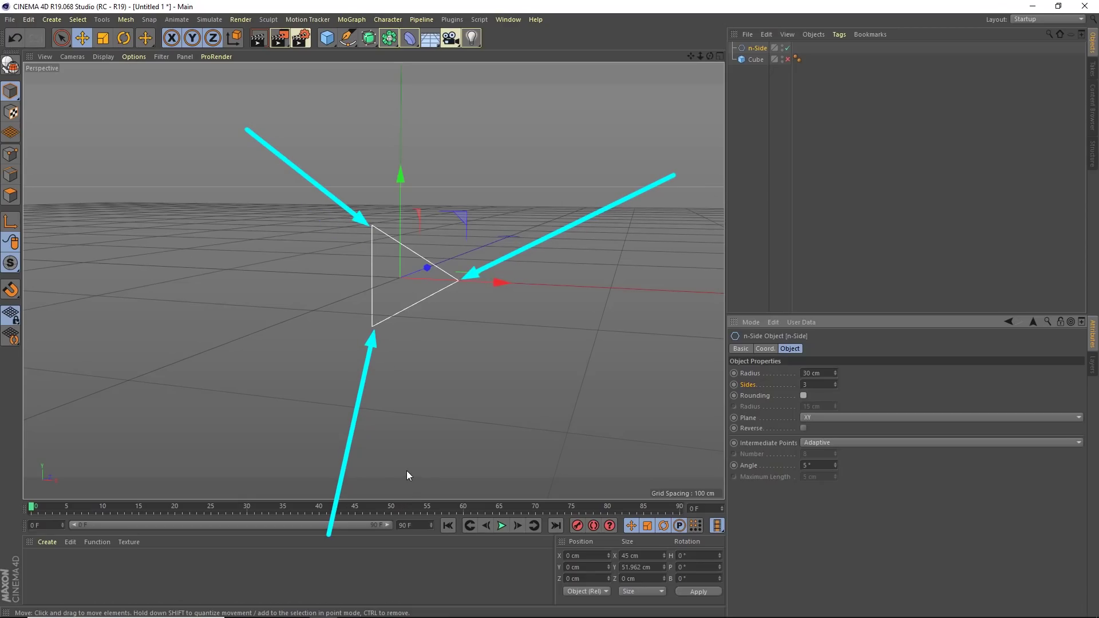
{"action": "left_click", "coordinate": [803, 396]}
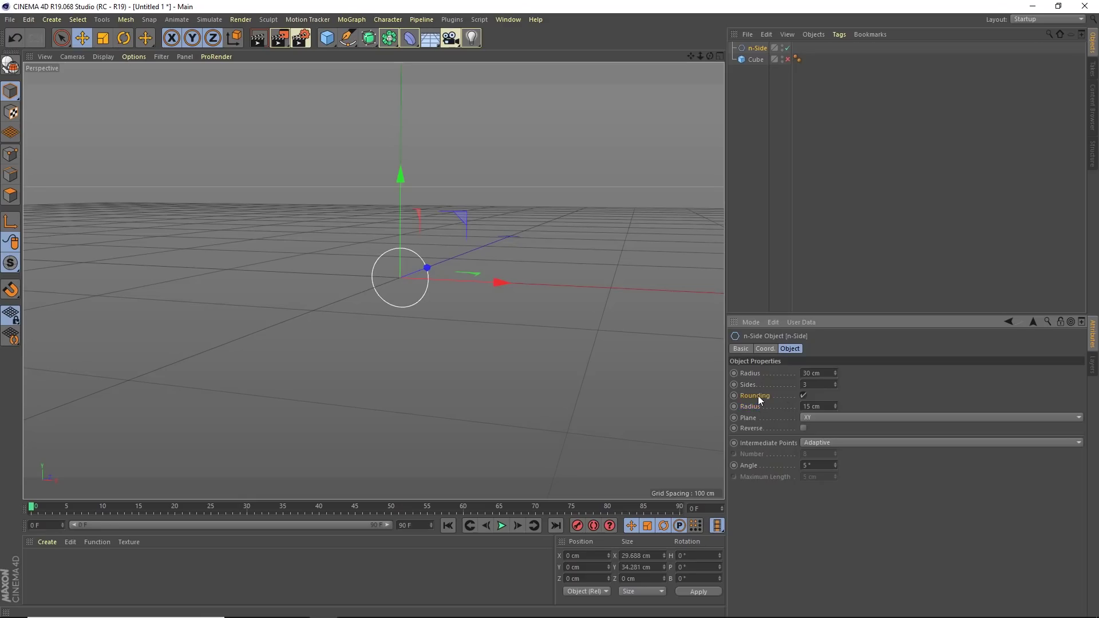
{"action": "scroll", "coordinate": [829, 407], "scroll_direction": "down", "scroll_amount": 12}
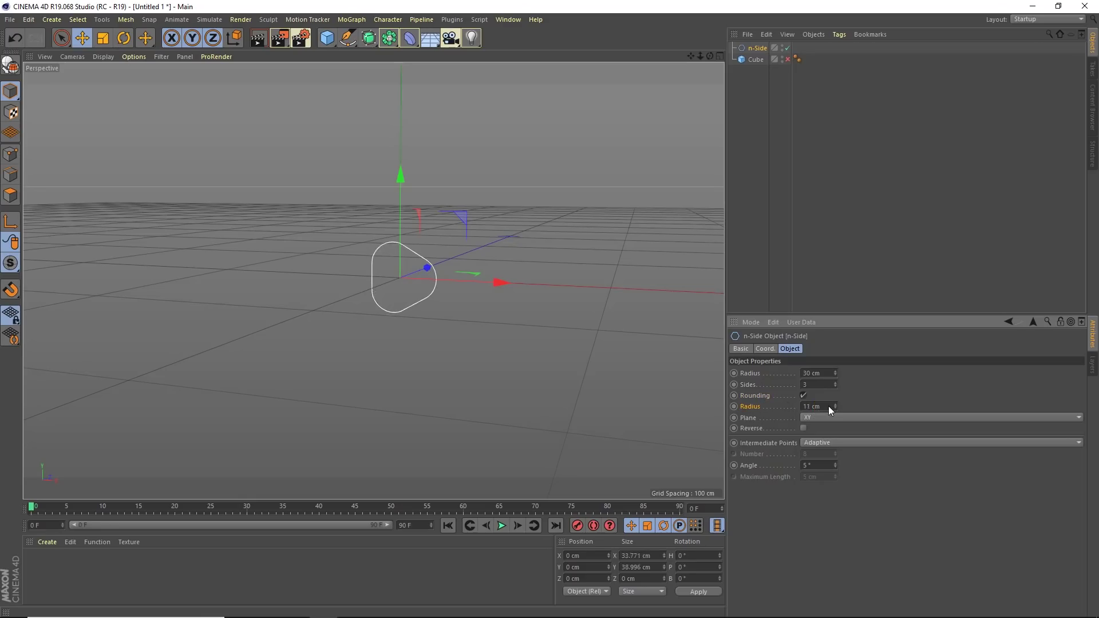
{"action": "scroll", "coordinate": [822, 408], "scroll_direction": "down", "scroll_amount": 1}
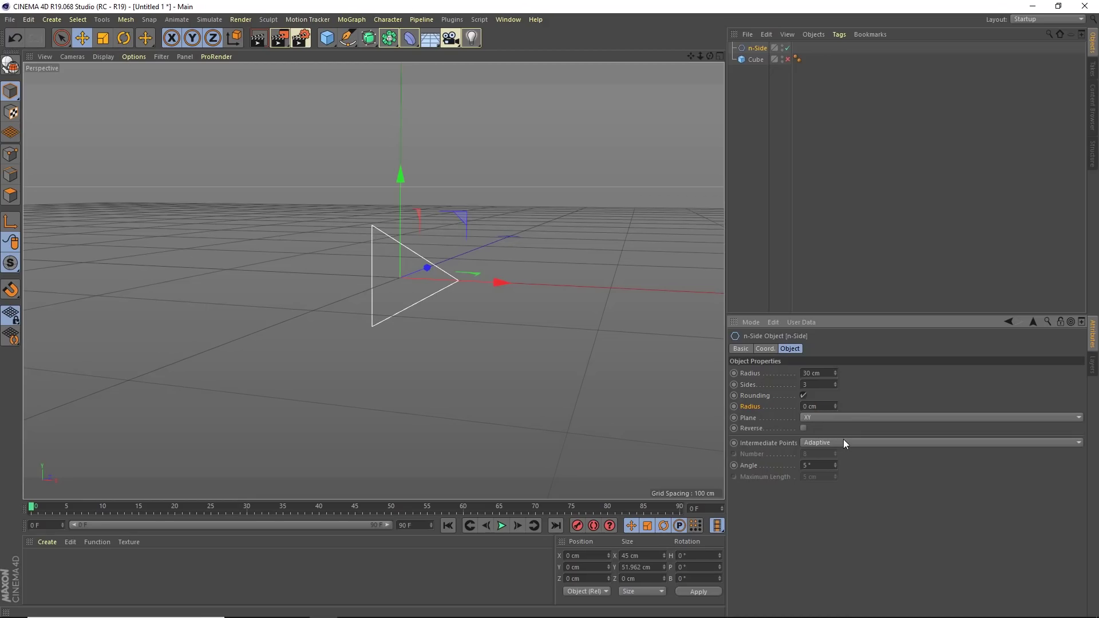
Raise the triangle's rounding radius step by step to 15 cm to test the roundest corners
{"action": "key", "text": "Up"}
{"action": "key", "text": "Up"}
{"action": "key", "text": "Up"}
{"action": "key", "text": "Up"}
{"action": "key", "text": "Up"}
{"action": "key", "text": "Up"}
{"action": "key", "text": "Up"}
{"action": "key", "text": "Up"}
{"action": "key", "text": "Up"}
{"action": "key", "text": "Up"}
{"action": "key", "text": "Up"}
{"action": "key", "text": "Up"}
{"action": "key", "text": "Up"}
{"action": "key", "text": "Up"}
{"action": "key", "text": "Up"}
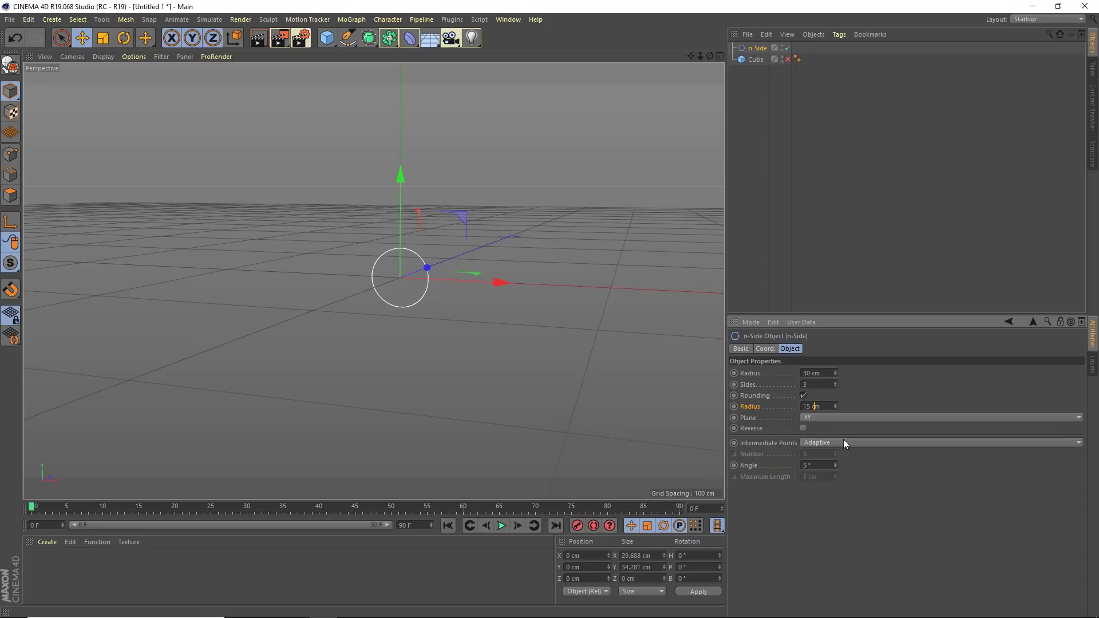
Set the rounding radius of the triangular n-Side spline to 2 cm
{"action": "key", "text": "Down"}
{"action": "key", "text": "Down"}
{"action": "key", "text": "Down"}
{"action": "key", "text": "Down"}
{"action": "key", "text": "Down"}
{"action": "key", "text": "Down"}
{"action": "key", "text": "Down"}
{"action": "key", "text": "Down"}
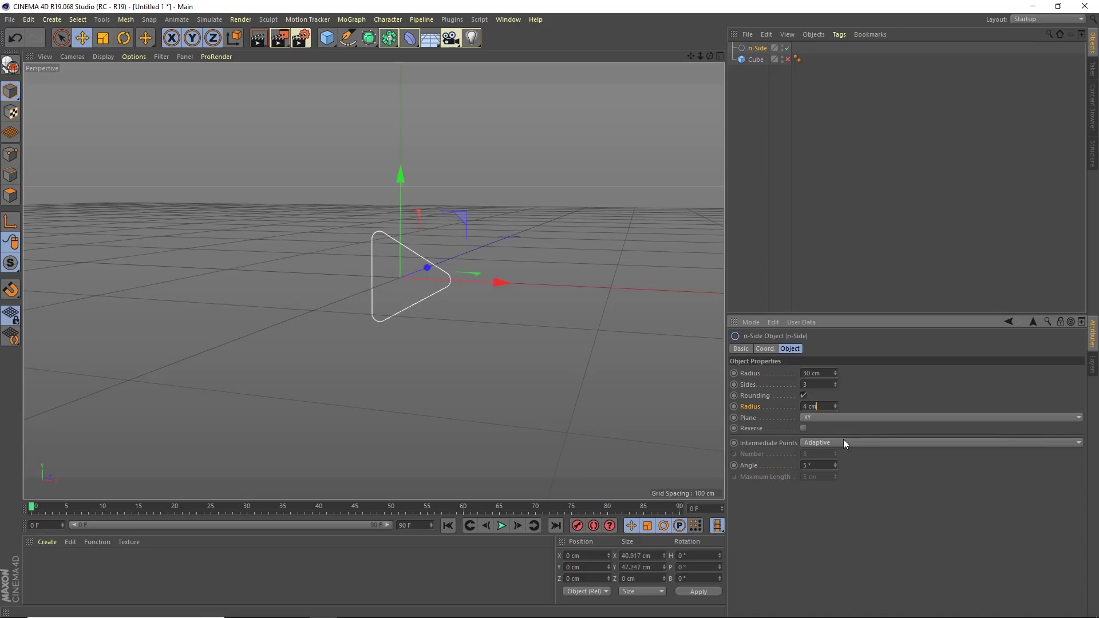
Add an Extrude object and make the n-Side spline its child
{"action": "right_click_drag", "start_coordinate": [396, 276], "coordinate": [495, 253], "text": "alt"}
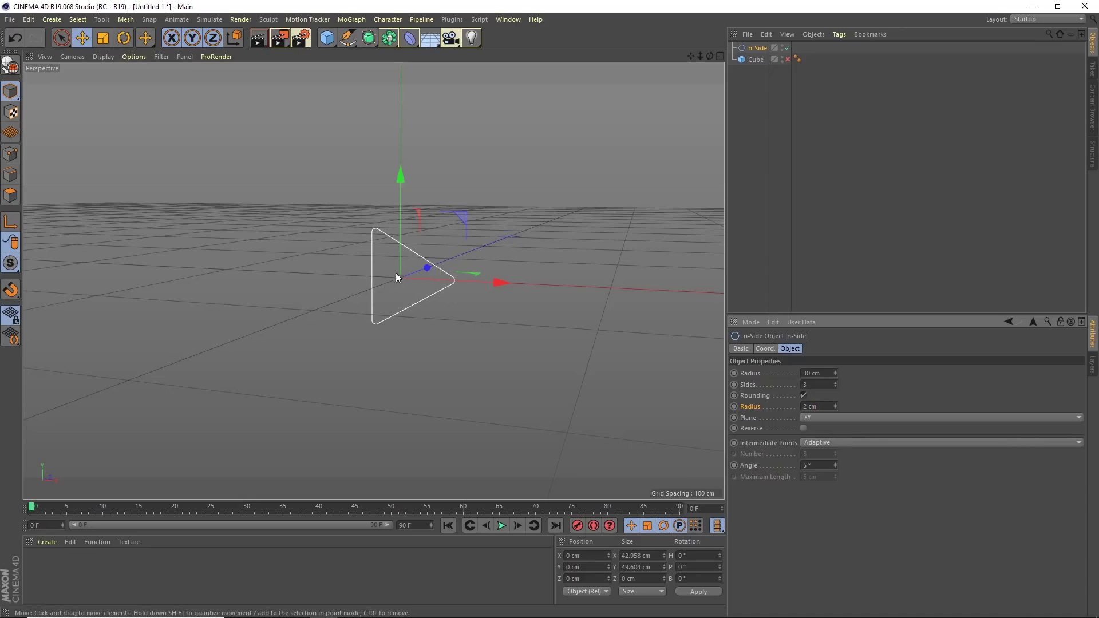
{"action": "middle_click_drag", "start_coordinate": [496, 254], "coordinate": [490, 284], "text": "alt"}
{"action": "left_click_drag", "start_coordinate": [411, 283], "coordinate": [407, 261], "text": "alt"}
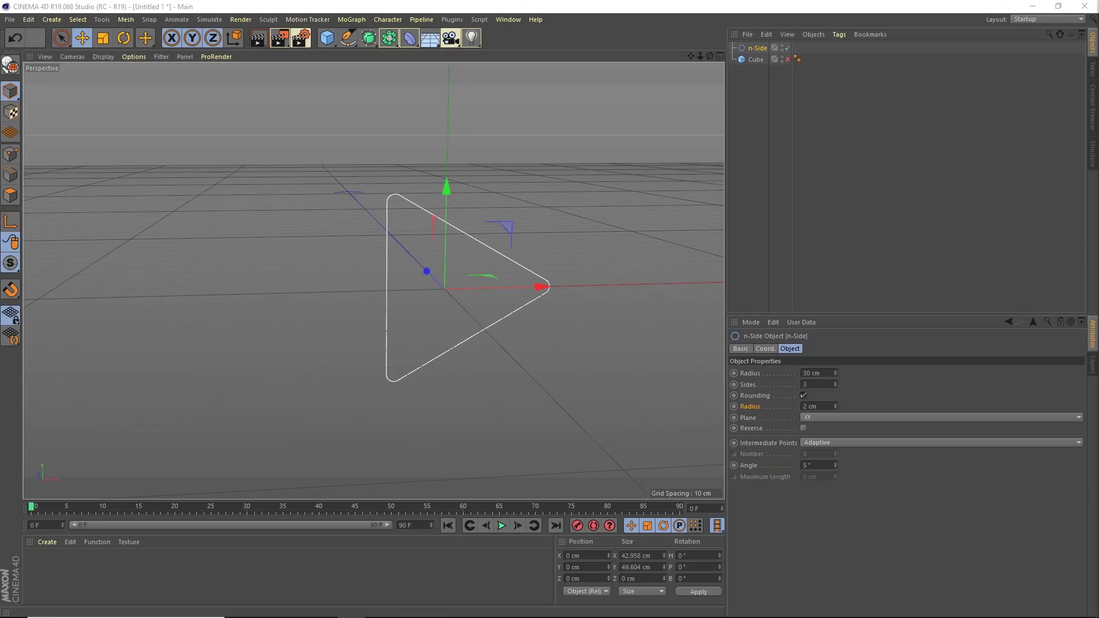
{"action": "left_click_drag", "start_coordinate": [447, 279], "coordinate": [424, 284], "text": "alt"}
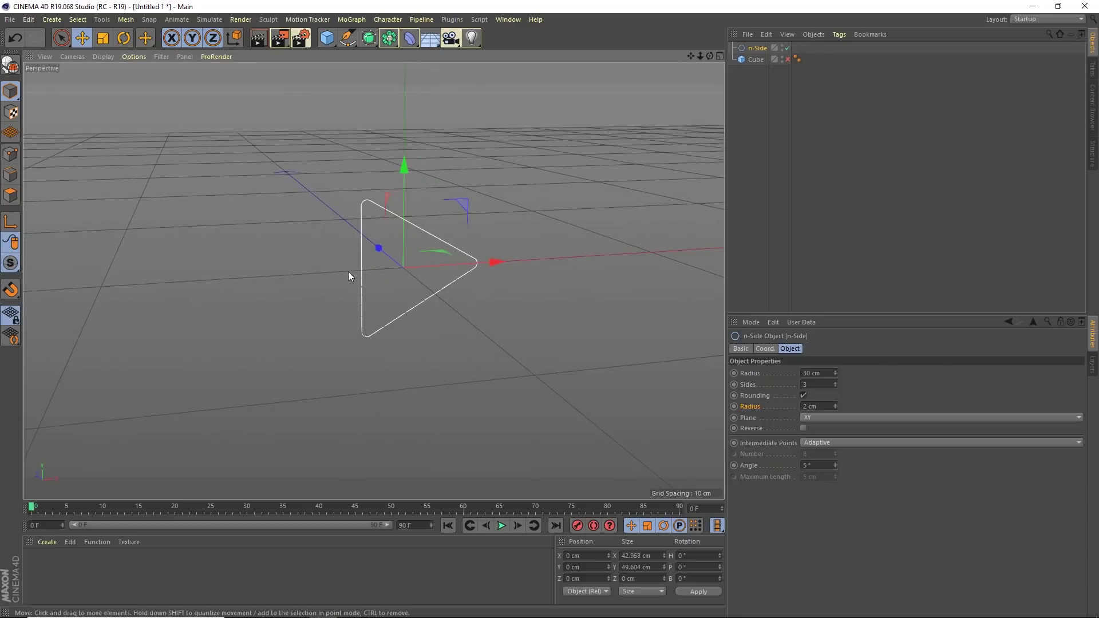
{"action": "left_click_drag", "start_coordinate": [362, 271], "coordinate": [412, 270], "text": "alt"}
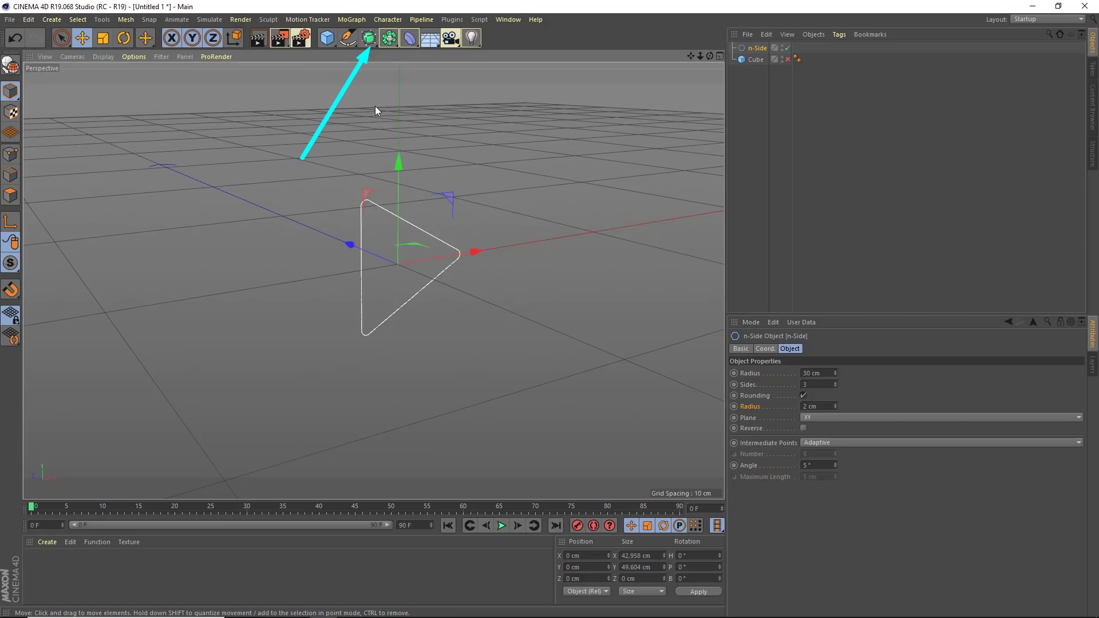
{"action": "left_click", "coordinate": [369, 38]}
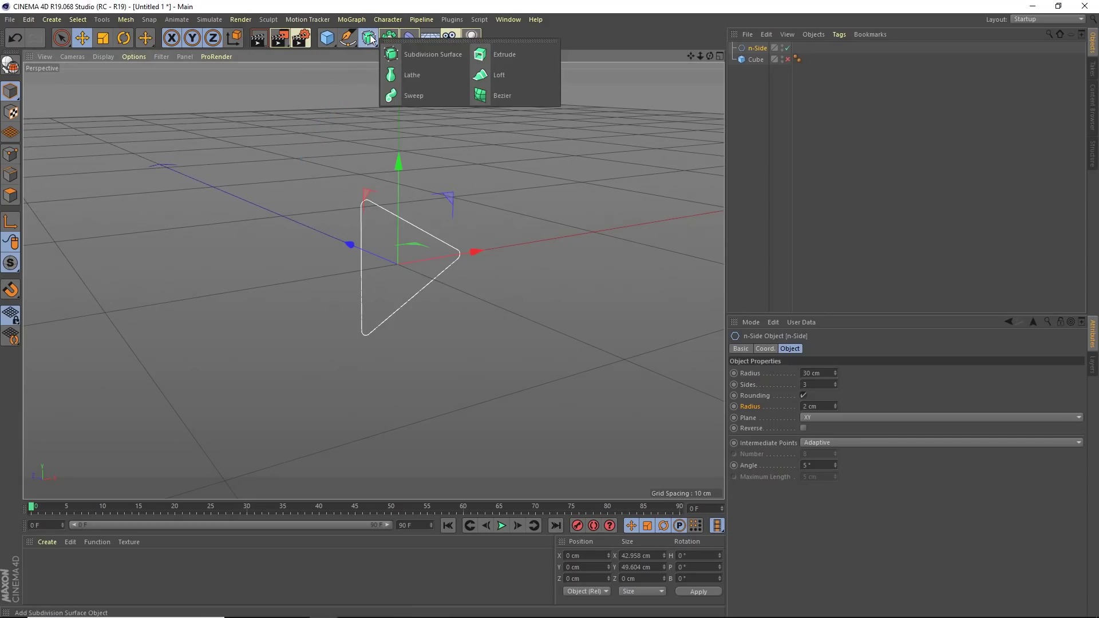
{"action": "left_click", "coordinate": [503, 54]}
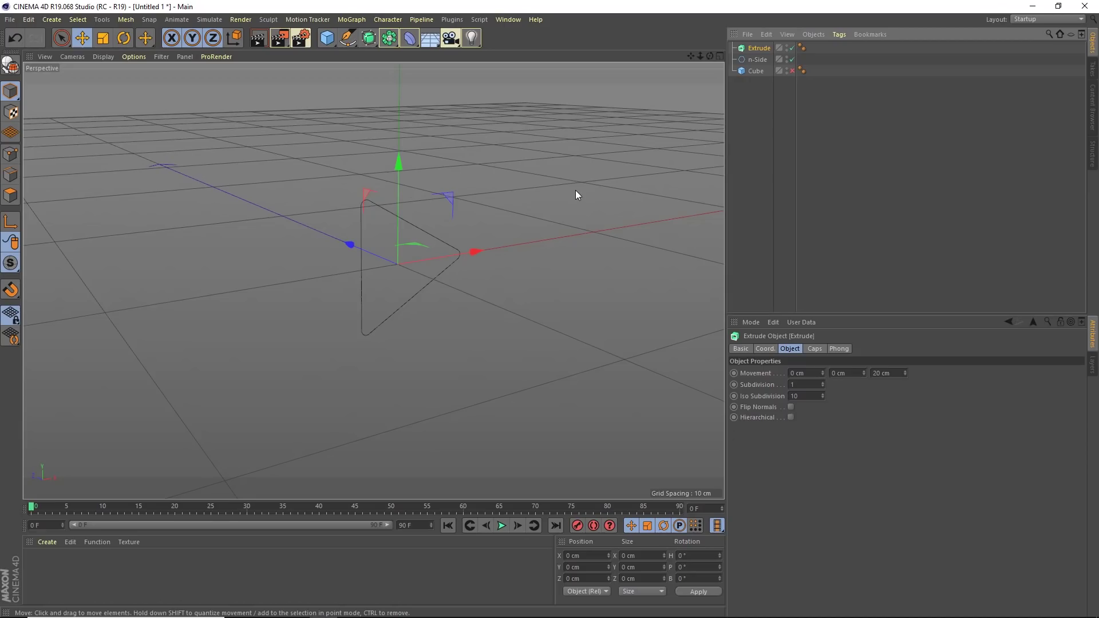
{"action": "mouse_move", "coordinate": [522, 97]}
{"action": "left_mouse_down"}
{"action": "mouse_move", "coordinate": [364, 212]}
{"action": "mouse_move", "coordinate": [409, 218]}
{"action": "mouse_move", "coordinate": [414, 295]}
{"action": "mouse_move", "coordinate": [362, 188]}
{"action": "mouse_move", "coordinate": [373, 320]}
{"action": "mouse_move", "coordinate": [376, 195]}
{"action": "mouse_move", "coordinate": [569, 180]}
{"action": "mouse_move", "coordinate": [685, 78]}
{"action": "mouse_move", "coordinate": [738, 52]}
{"action": "mouse_move", "coordinate": [560, 213]}
{"action": "mouse_move", "coordinate": [420, 245]}
{"action": "left_mouse_up"}
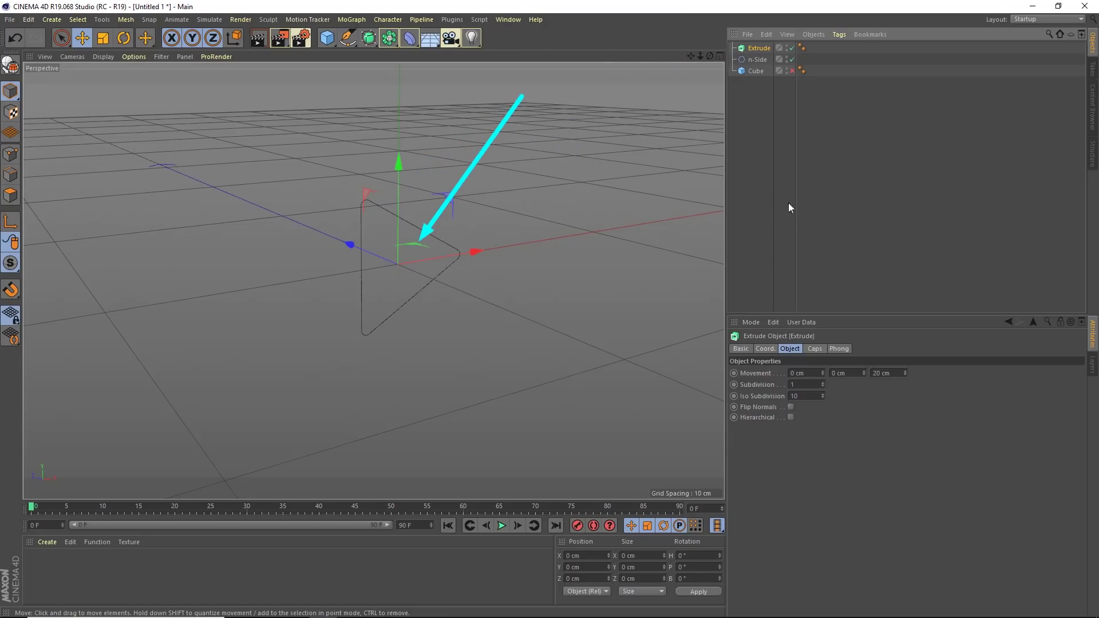
{"action": "mouse_move", "coordinate": [903, 190]}
{"action": "left_mouse_down"}
{"action": "mouse_move", "coordinate": [1094, 46]}
{"action": "mouse_move", "coordinate": [1012, 31]}
{"action": "mouse_move", "coordinate": [753, 71]}
{"action": "mouse_move", "coordinate": [765, 49]}
{"action": "left_mouse_up"}
{"action": "key", "text": "Escape"}
{"action": "left_click", "coordinate": [755, 62]}
{"action": "left_click_drag", "start_coordinate": [755, 66], "coordinate": [758, 51]}
Set the viewport display to Gouraud Shading (Lines) and inspect the extruded triangle
{"action": "left_click_drag", "start_coordinate": [422, 226], "coordinate": [291, 232], "text": "alt"}
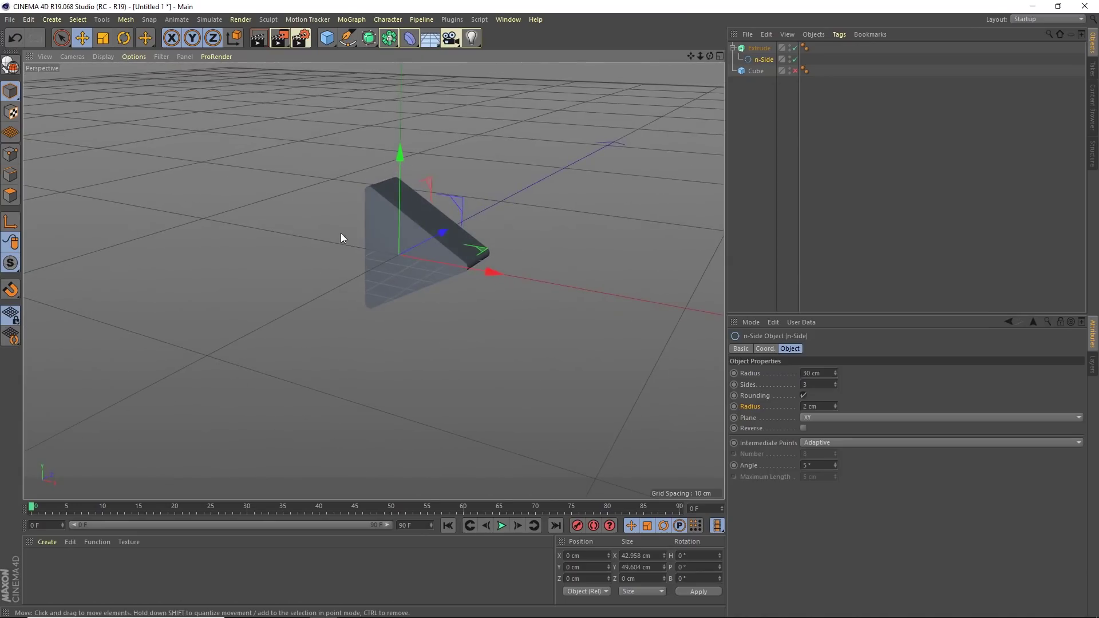
{"action": "left_click_drag", "start_coordinate": [417, 241], "coordinate": [393, 242], "text": "alt"}
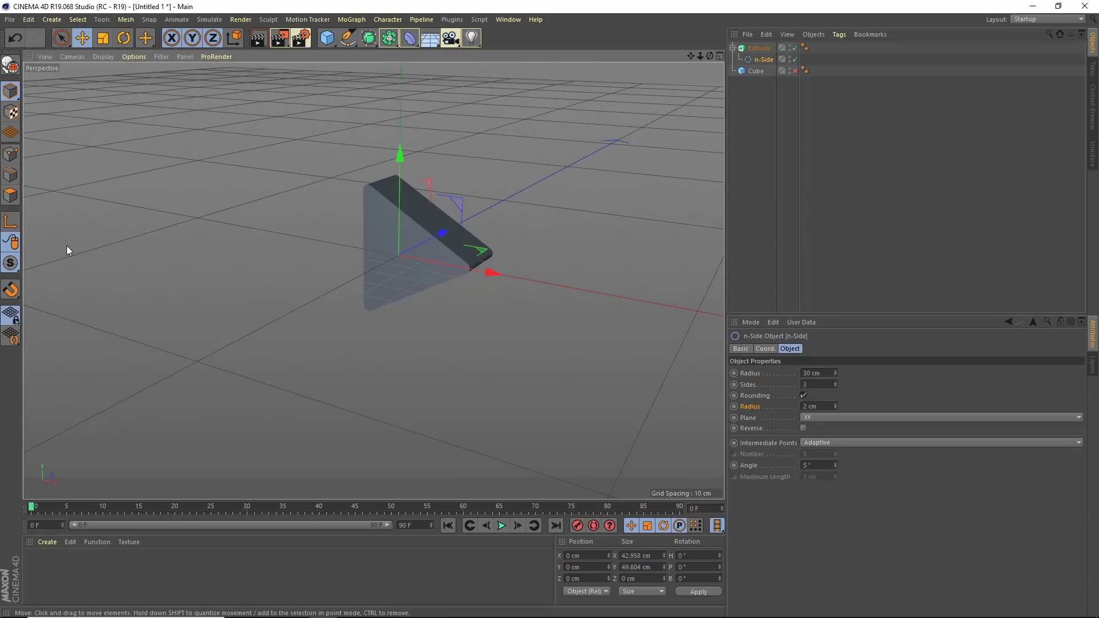
{"action": "left_click", "coordinate": [103, 57]}
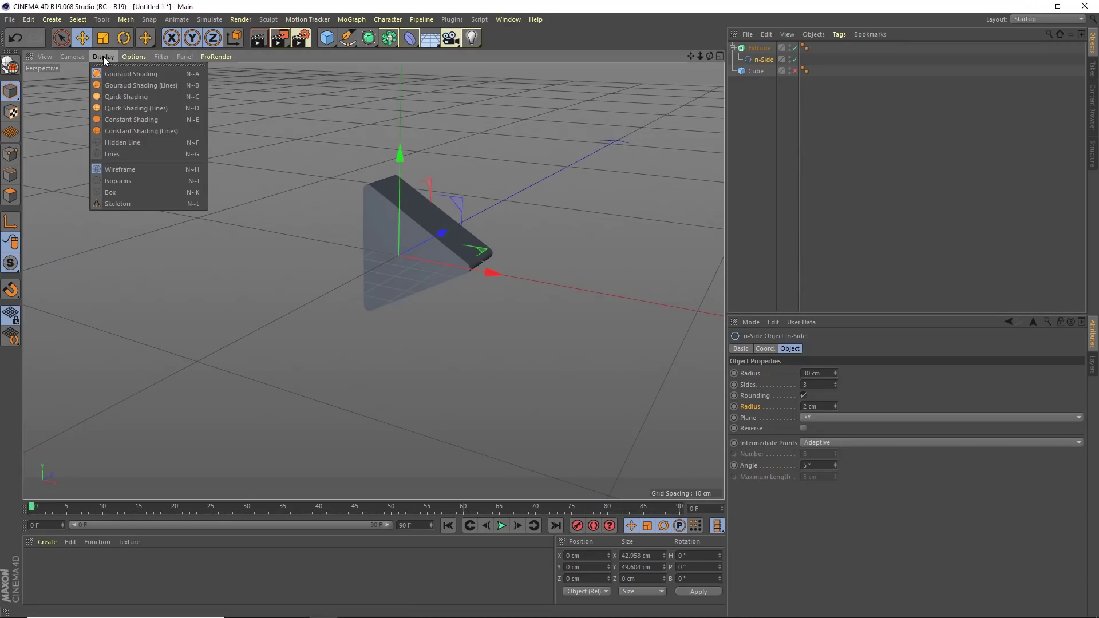
{"action": "left_click", "coordinate": [137, 83]}
{"action": "mouse_move", "coordinate": [389, 256]}
{"action": "left_mouse_down", "text": "alt"}
{"action": "mouse_move", "coordinate": [327, 239]}
{"action": "mouse_move", "coordinate": [453, 240]}
{"action": "mouse_move", "coordinate": [383, 224]}
{"action": "mouse_move", "coordinate": [492, 189]}
{"action": "mouse_move", "coordinate": [435, 215]}
{"action": "mouse_move", "coordinate": [302, 229]}
{"action": "mouse_move", "coordinate": [304, 217]}
{"action": "mouse_move", "coordinate": [434, 237]}
{"action": "mouse_move", "coordinate": [395, 268]}
{"action": "mouse_move", "coordinate": [349, 259]}
{"action": "mouse_move", "coordinate": [462, 266]}
{"action": "mouse_move", "coordinate": [442, 245]}
{"action": "mouse_move", "coordinate": [448, 235]}
{"action": "left_mouse_up", "text": "alt"}
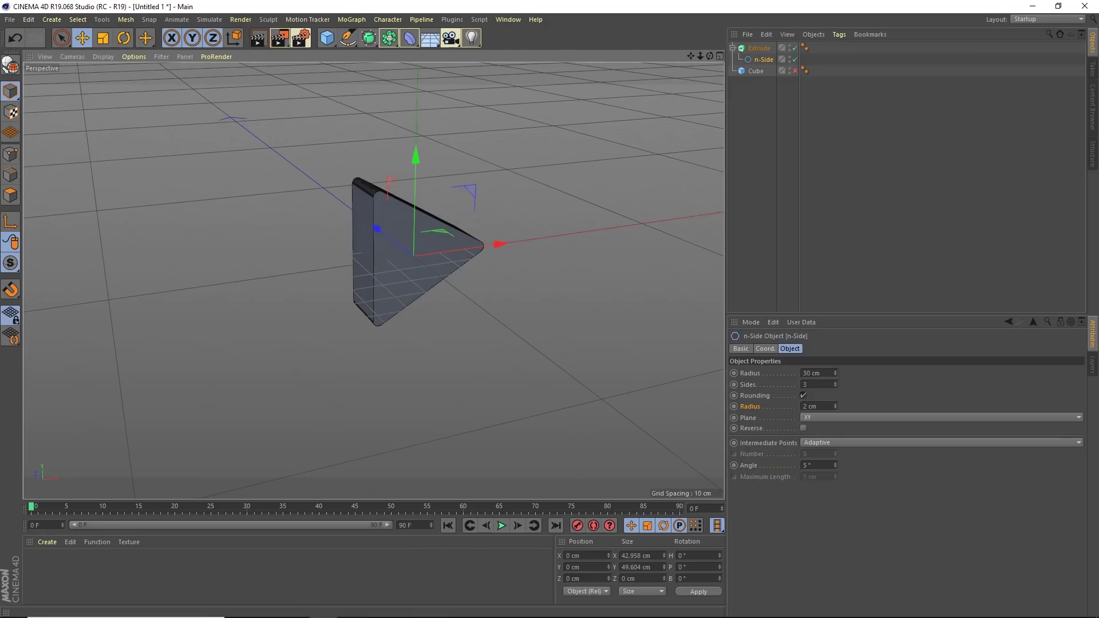
Select the Extrude object to show its object properties with the extrusion movement values
{"action": "left_click", "coordinate": [759, 49]}
{"action": "left_click_drag", "start_coordinate": [796, 212], "coordinate": [762, 53]}
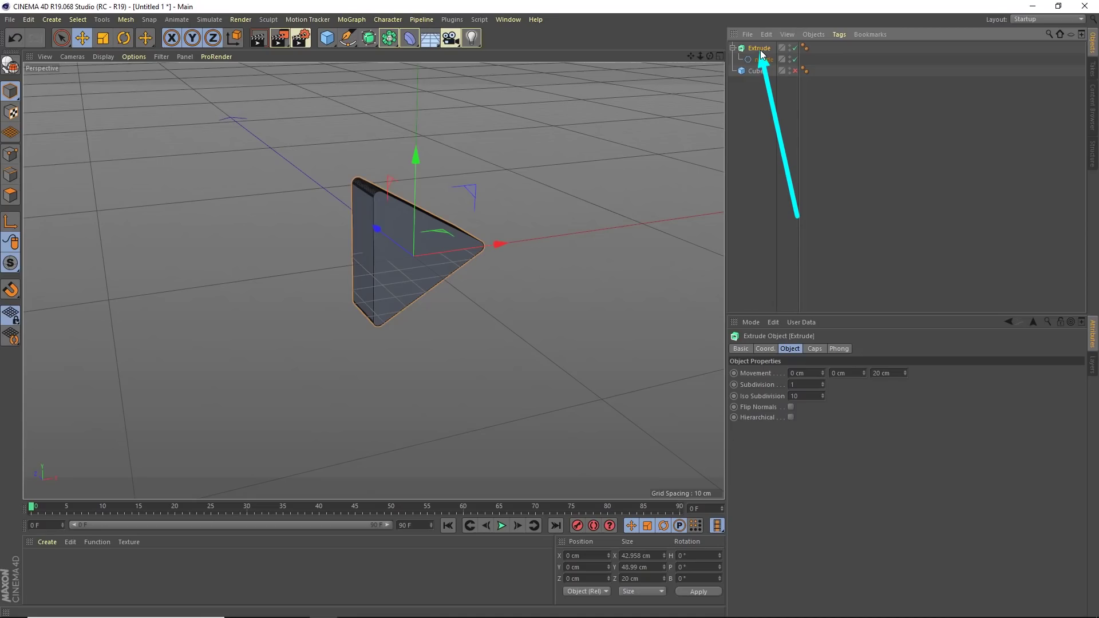
{"action": "mouse_move", "coordinate": [797, 216]}
{"action": "left_mouse_down"}
{"action": "mouse_move", "coordinate": [1058, 290]}
{"action": "mouse_move", "coordinate": [1081, 327]}
{"action": "left_mouse_up"}
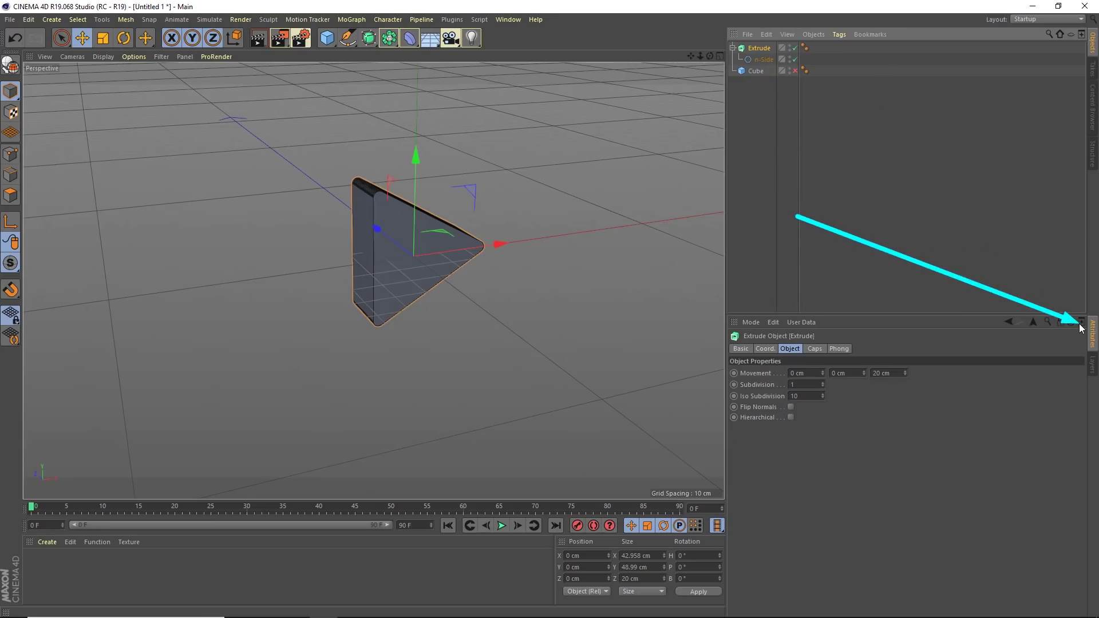
{"action": "mouse_move", "coordinate": [797, 216]}
{"action": "left_mouse_down"}
{"action": "mouse_move", "coordinate": [964, 233]}
{"action": "mouse_move", "coordinate": [817, 326]}
{"action": "mouse_move", "coordinate": [815, 348]}
{"action": "mouse_move", "coordinate": [765, 347]}
{"action": "mouse_move", "coordinate": [880, 354]}
{"action": "mouse_move", "coordinate": [885, 372]}
{"action": "left_mouse_up"}
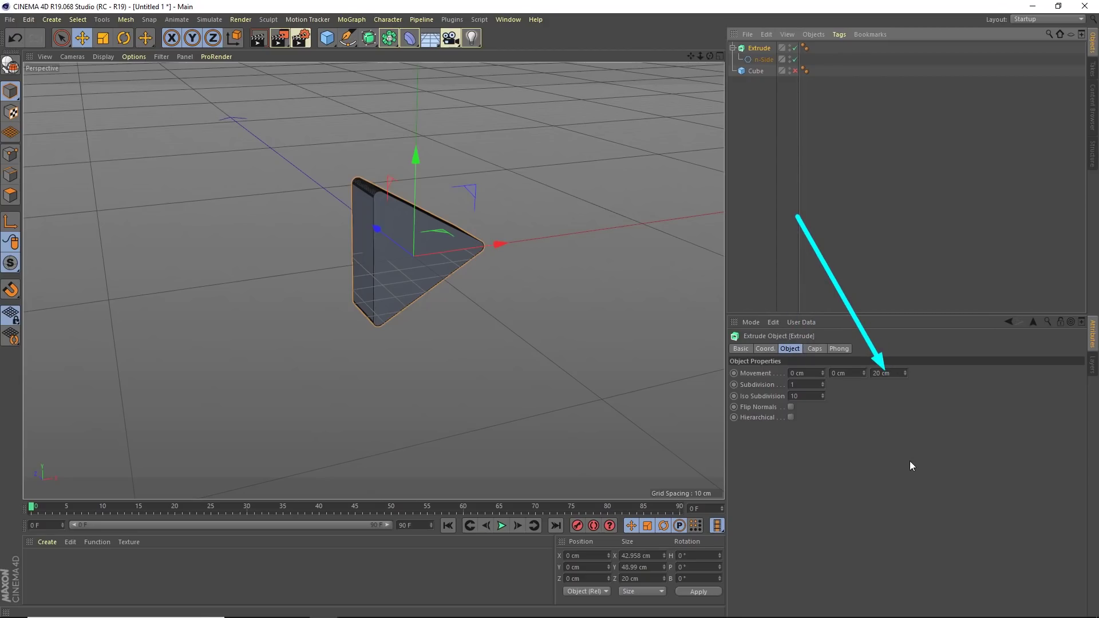
Try different Z movement depths for the extruded triangle and undo the change
{"action": "left_click_drag", "start_coordinate": [904, 373], "coordinate": [905, 346]}
{"action": "left_click_drag", "start_coordinate": [555, 286], "coordinate": [451, 236], "text": "alt"}
{"action": "left_click_drag", "start_coordinate": [906, 375], "coordinate": [905, 372]}
{"action": "mouse_move", "coordinate": [905, 372]}
{"action": "left_mouse_down"}
{"action": "mouse_move", "coordinate": [901, 341]}
{"action": "mouse_move", "coordinate": [908, 373]}
{"action": "left_mouse_up"}
{"action": "key", "text": "ctrl+z"}
{"action": "left_click_drag", "start_coordinate": [466, 268], "coordinate": [486, 303], "text": "alt"}
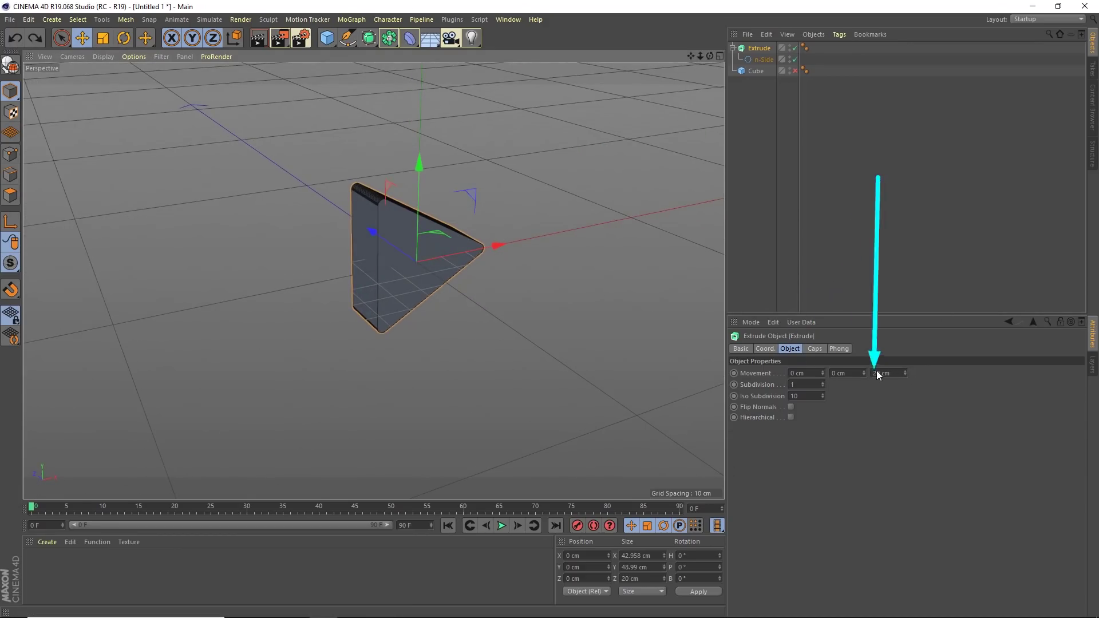
Set the start cap of the Extrude object to Fillet Cap
{"action": "left_click", "coordinate": [816, 349]}
{"action": "left_click_drag", "start_coordinate": [461, 267], "coordinate": [389, 313], "text": "alt"}
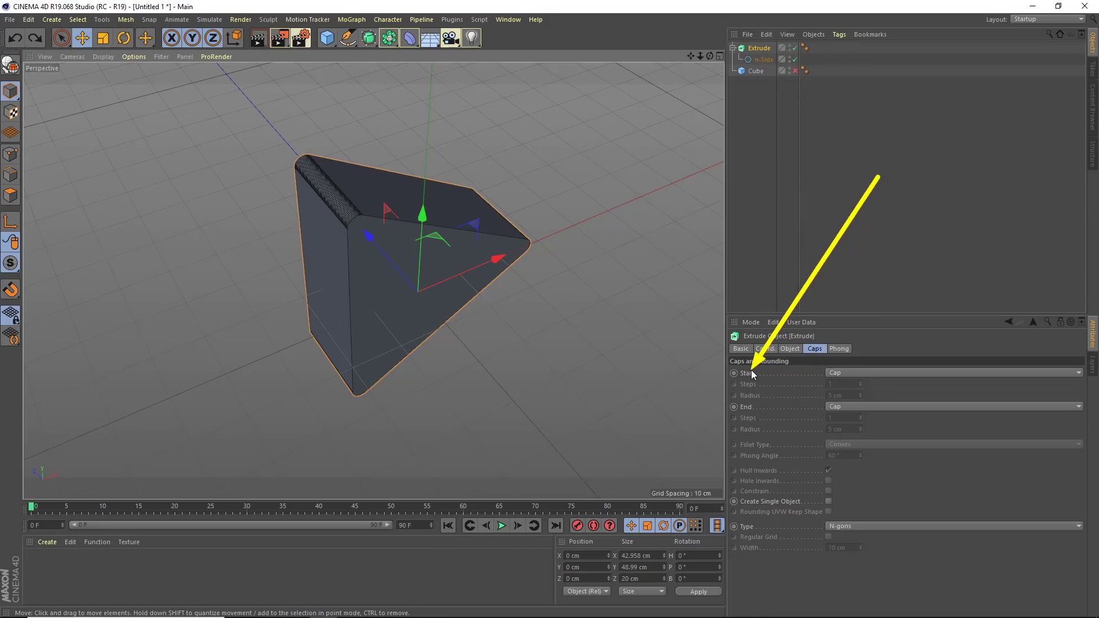
{"action": "left_click", "coordinate": [836, 373]}
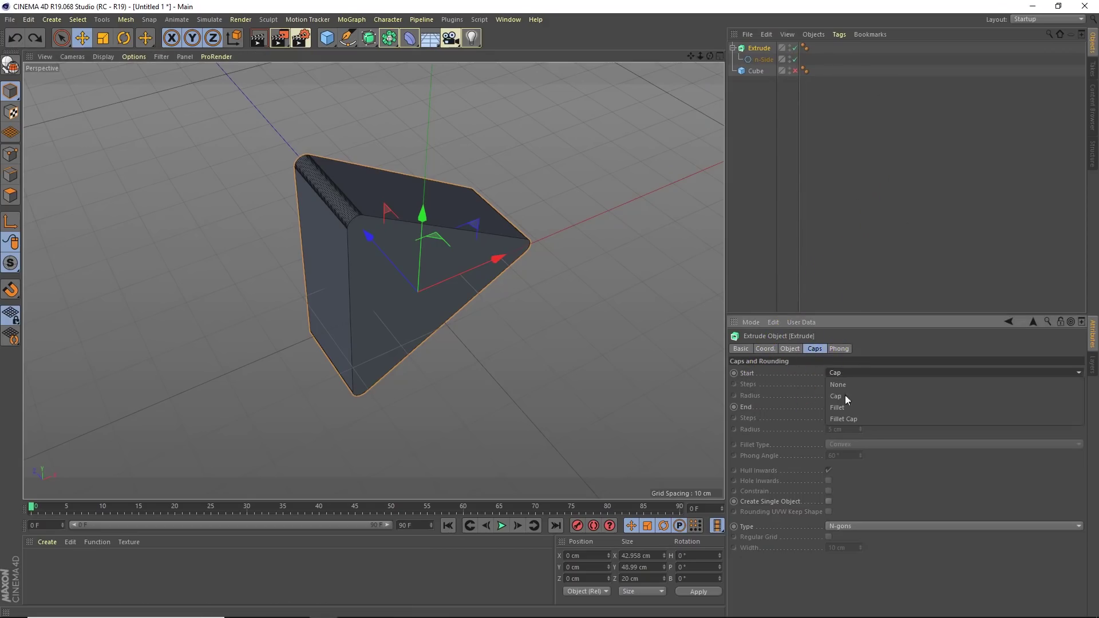
{"action": "left_click", "coordinate": [850, 418]}
{"action": "left_click_drag", "start_coordinate": [395, 320], "coordinate": [404, 253], "text": "alt"}
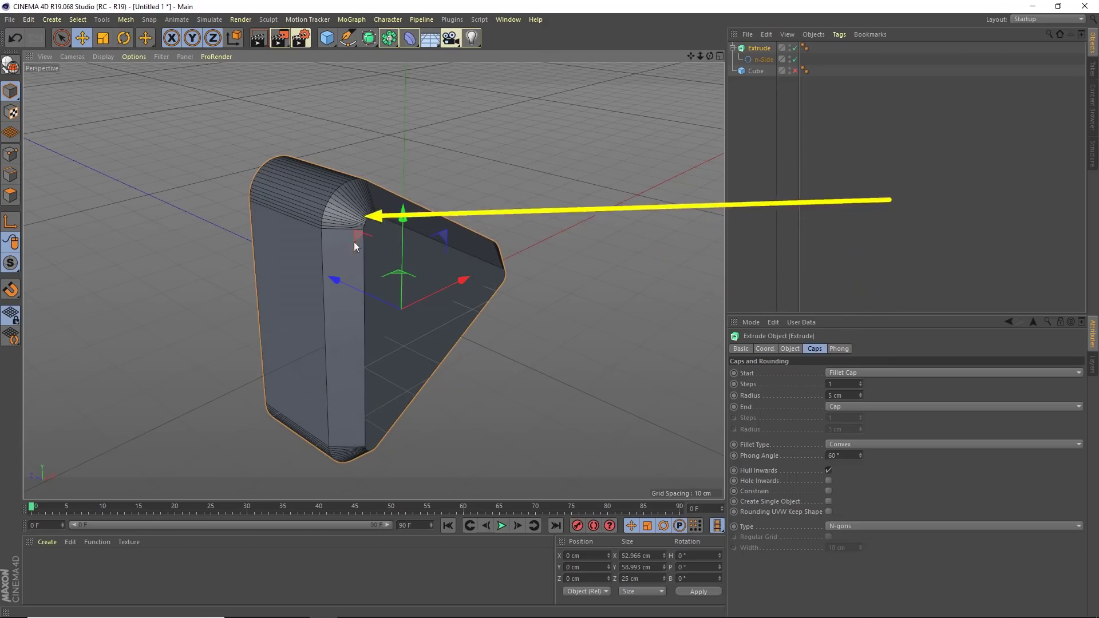
Set the start cap's fillet steps to 4 to smooth the triangle's rounded edge
{"action": "left_click", "coordinate": [838, 384]}
{"action": "key", "text": "Up"}
{"action": "key", "text": "Up"}
{"action": "key", "text": "Up"}
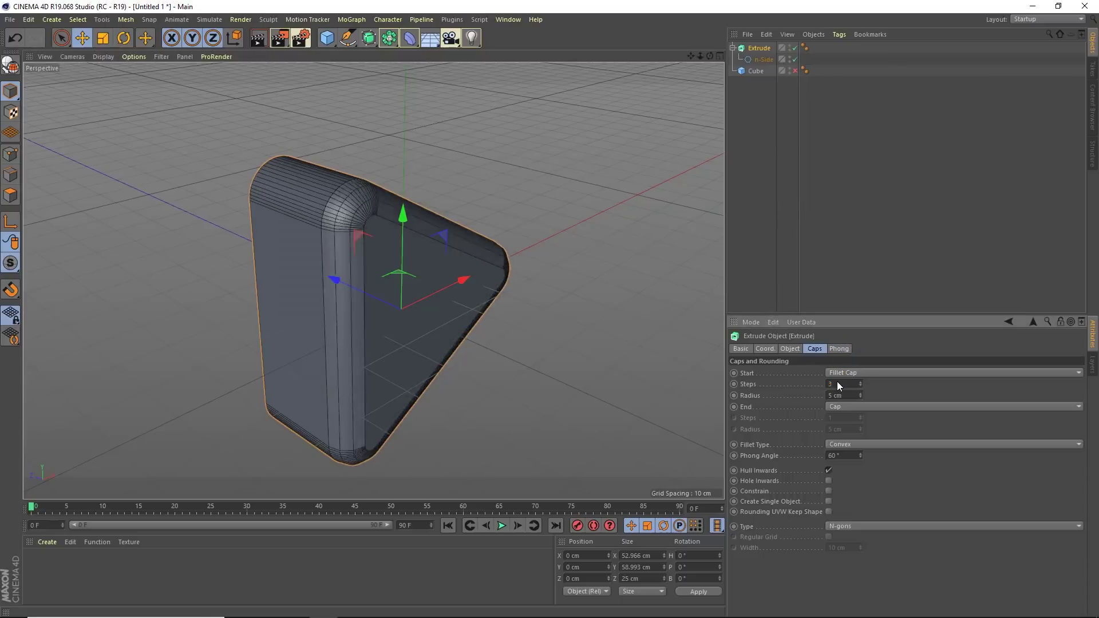
{"action": "left_click_drag", "start_coordinate": [454, 271], "coordinate": [337, 194], "text": "alt"}
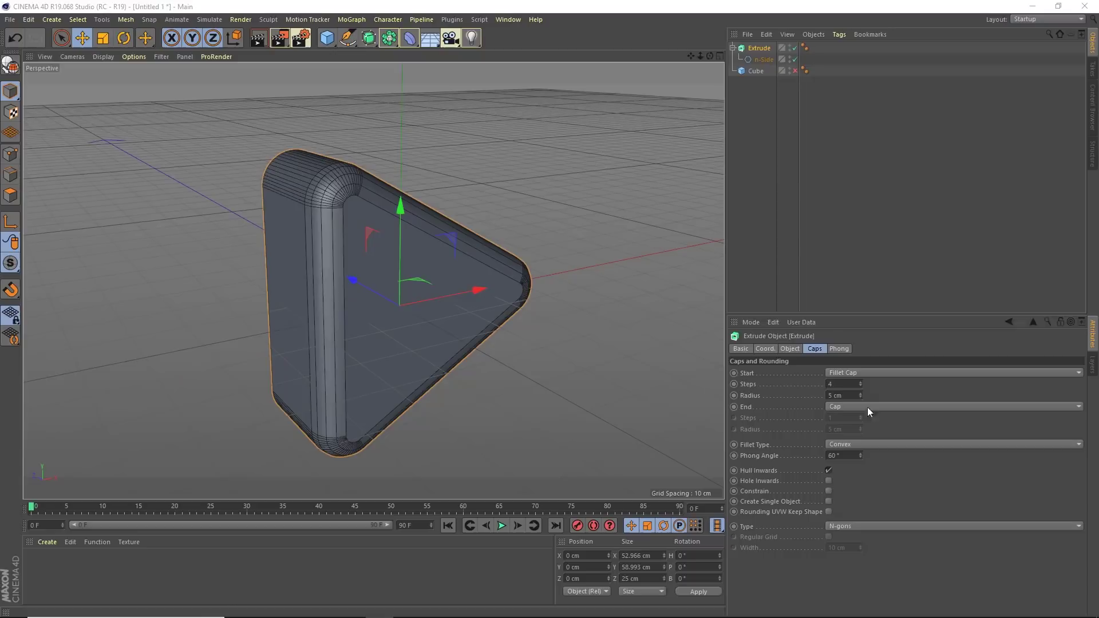
Set the start cap's fillet radius to 1 cm and deselect the Extrude object
{"action": "left_click", "coordinate": [847, 396]}
{"action": "scroll", "coordinate": [847, 396], "scroll_direction": "down", "scroll_amount": 3}
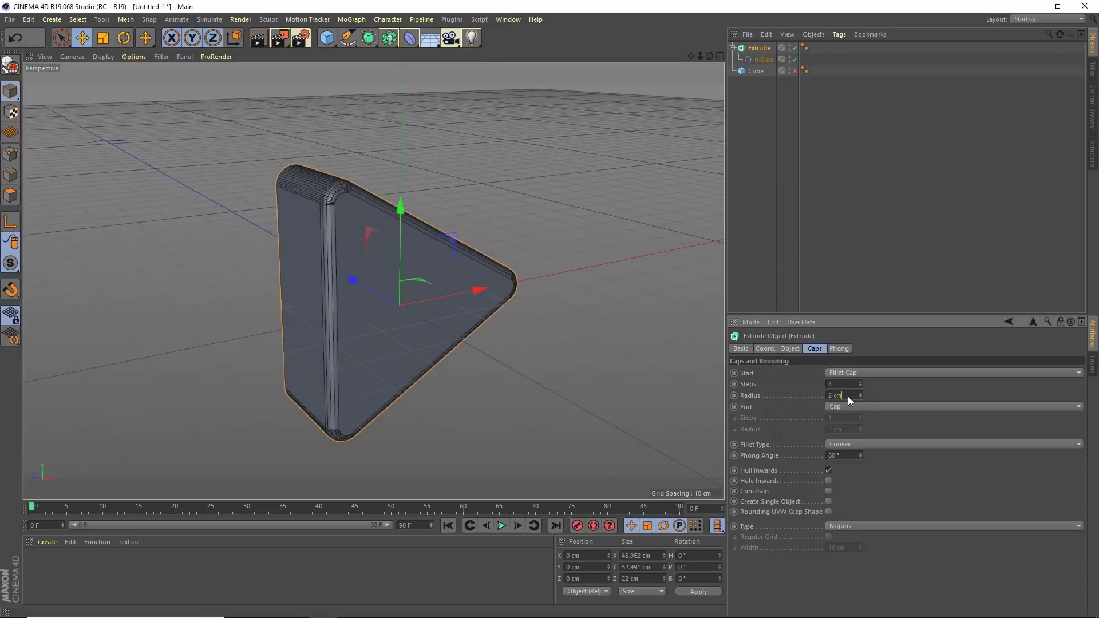
{"action": "left_click_drag", "start_coordinate": [488, 342], "coordinate": [447, 278], "text": "alt"}
{"action": "left_click", "coordinate": [846, 395]}
{"action": "scroll", "coordinate": [845, 394], "scroll_direction": "up", "scroll_amount": 1}
{"action": "scroll", "coordinate": [849, 393], "scroll_direction": "down", "scroll_amount": 1}
{"action": "left_click_drag", "start_coordinate": [465, 279], "coordinate": [392, 275], "text": "alt"}
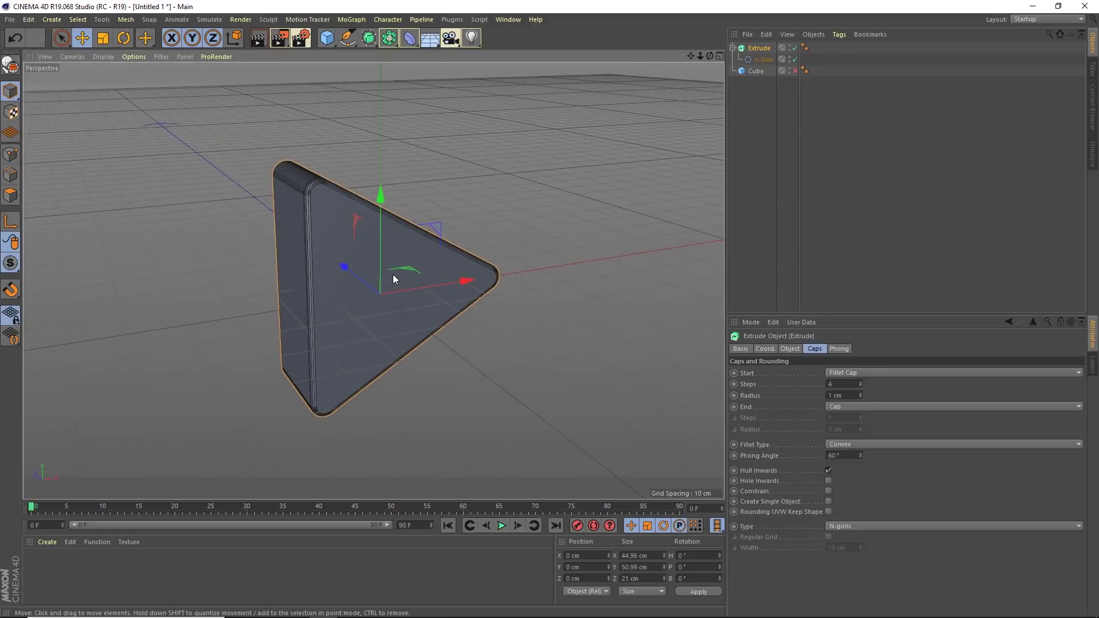
{"action": "left_click_drag", "start_coordinate": [404, 292], "coordinate": [385, 268], "text": "alt"}
{"action": "left_click", "coordinate": [507, 226]}
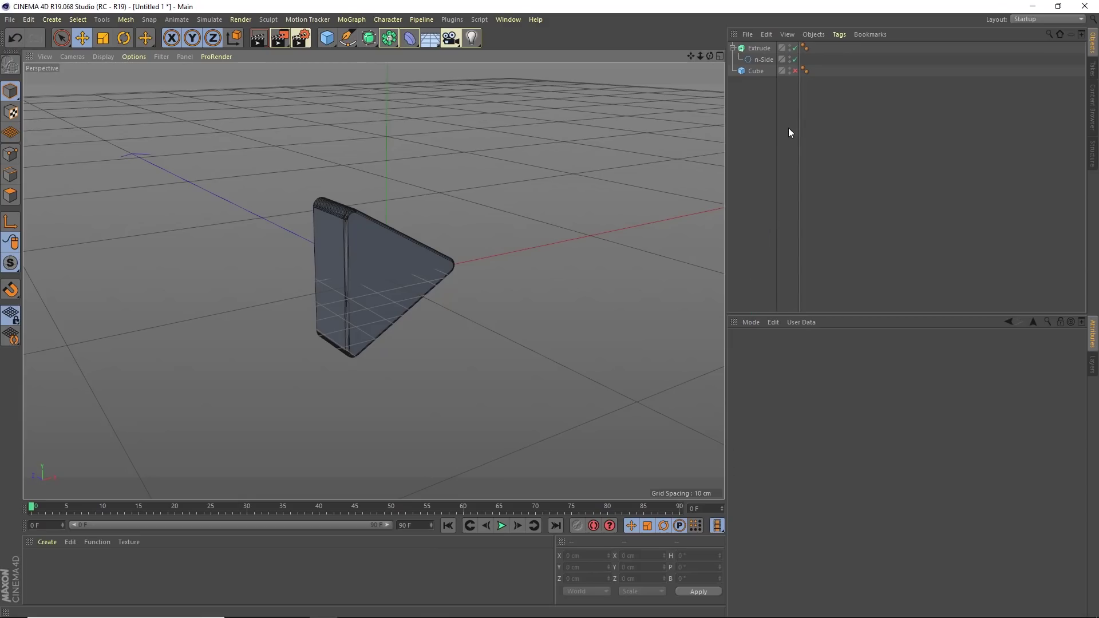
Re-enable the Cube object so the rounded box shows around the extruded triangle
{"action": "left_click", "coordinate": [795, 70]}
{"action": "scroll", "coordinate": [513, 253], "scroll_direction": "down", "scroll_amount": 5}
{"action": "left_click_drag", "start_coordinate": [448, 251], "coordinate": [393, 261], "text": "alt"}
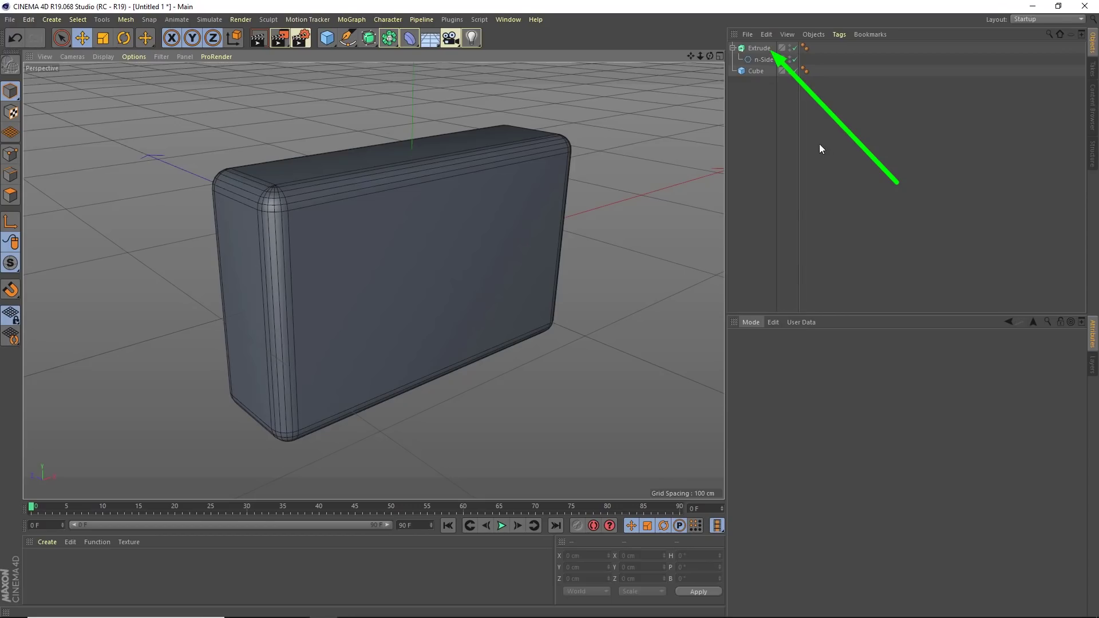
Move the Extrude object along Z to about -29 cm so the triangle protrudes from the box's front face, and deselect it
{"action": "left_click", "coordinate": [760, 47]}
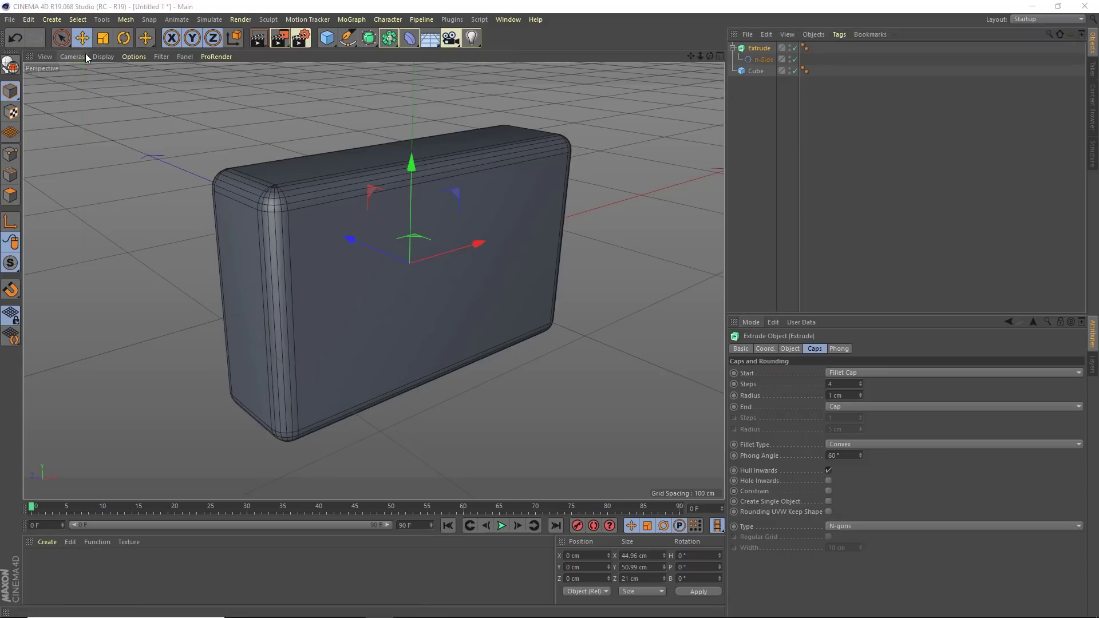
{"action": "left_click", "coordinate": [82, 37]}
{"action": "left_click_drag", "start_coordinate": [423, 260], "coordinate": [417, 280], "text": "alt"}
{"action": "right_click_drag", "start_coordinate": [417, 276], "coordinate": [431, 266], "text": "alt"}
{"action": "middle_click_drag", "start_coordinate": [431, 266], "coordinate": [407, 294], "text": "alt"}
{"action": "right_click_drag", "start_coordinate": [407, 294], "coordinate": [361, 312], "text": "alt"}
{"action": "left_click_drag", "start_coordinate": [376, 280], "coordinate": [416, 309], "text": "alt"}
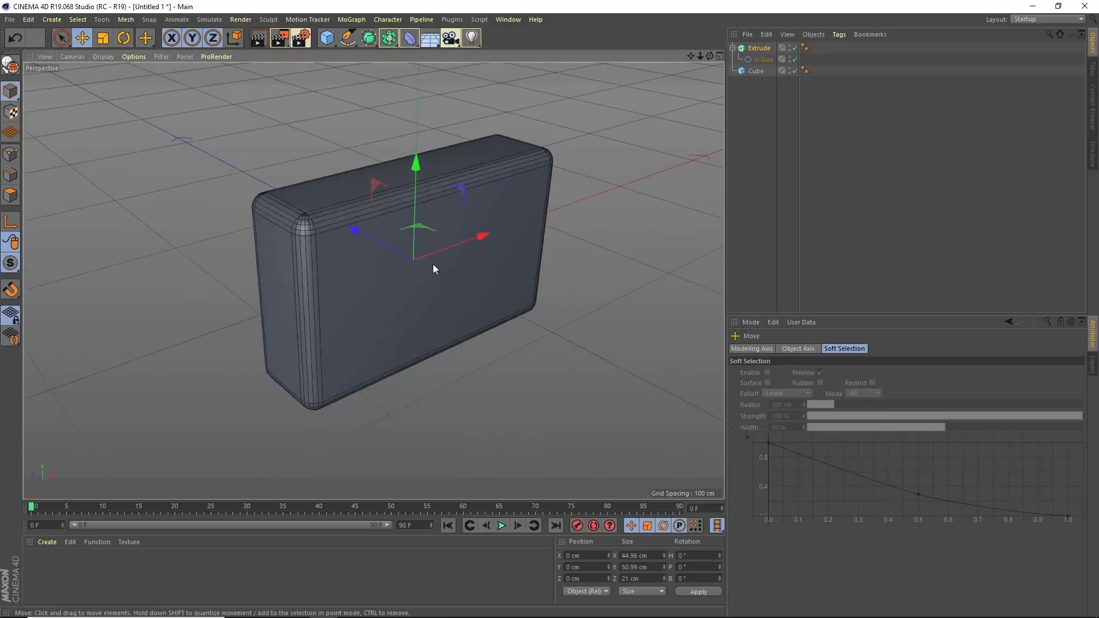
{"action": "right_click_drag", "start_coordinate": [415, 309], "coordinate": [432, 310], "text": "alt"}
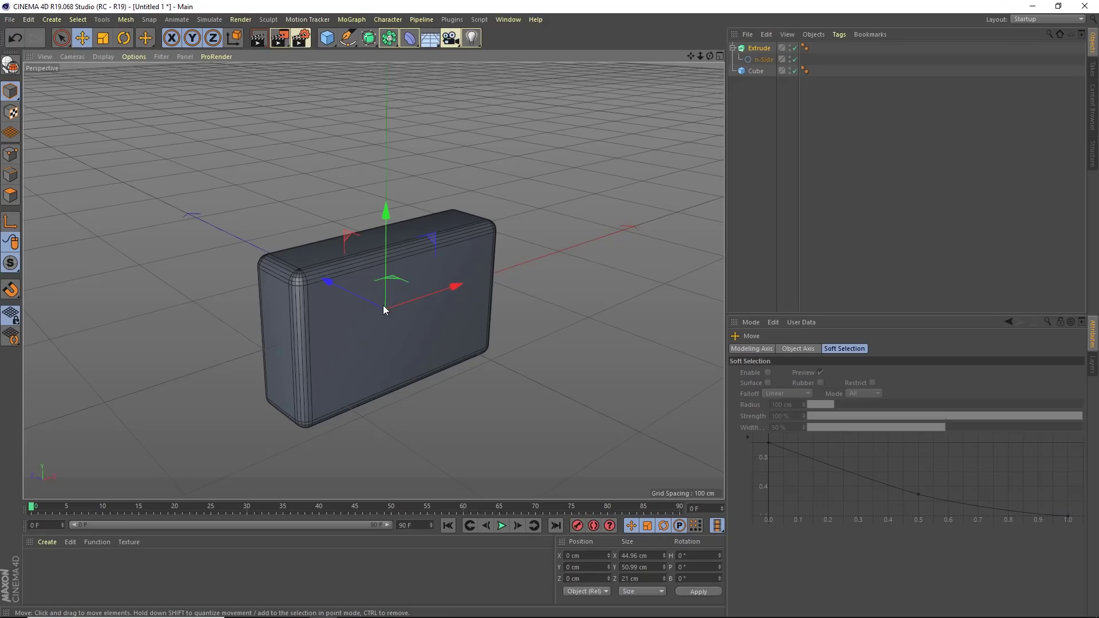
{"action": "mouse_move", "coordinate": [383, 308]}
{"action": "left_mouse_down"}
{"action": "mouse_move", "coordinate": [164, 204]}
{"action": "mouse_move", "coordinate": [321, 309]}
{"action": "mouse_move", "coordinate": [538, 386]}
{"action": "left_mouse_up"}
{"action": "mouse_move", "coordinate": [324, 418]}
{"action": "left_mouse_down"}
{"action": "mouse_move", "coordinate": [335, 293]}
{"action": "mouse_move", "coordinate": [387, 314]}
{"action": "mouse_move", "coordinate": [177, 211]}
{"action": "mouse_move", "coordinate": [388, 334]}
{"action": "mouse_move", "coordinate": [113, 151]}
{"action": "mouse_move", "coordinate": [114, 164]}
{"action": "mouse_move", "coordinate": [188, 229]}
{"action": "mouse_move", "coordinate": [309, 263]}
{"action": "mouse_move", "coordinate": [399, 320]}
{"action": "left_mouse_up"}
{"action": "mouse_move", "coordinate": [468, 353]}
{"action": "left_mouse_down"}
{"action": "mouse_move", "coordinate": [495, 368]}
{"action": "mouse_move", "coordinate": [380, 304]}
{"action": "left_mouse_up"}
{"action": "left_click_drag", "start_coordinate": [431, 330], "coordinate": [420, 327]}
{"action": "mouse_move", "coordinate": [247, 403]}
{"action": "left_mouse_down"}
{"action": "mouse_move", "coordinate": [324, 310]}
{"action": "mouse_move", "coordinate": [331, 283]}
{"action": "mouse_move", "coordinate": [443, 334]}
{"action": "mouse_move", "coordinate": [470, 366]}
{"action": "mouse_move", "coordinate": [147, 225]}
{"action": "mouse_move", "coordinate": [71, 173]}
{"action": "mouse_move", "coordinate": [121, 215]}
{"action": "mouse_move", "coordinate": [375, 304]}
{"action": "left_mouse_up"}
{"action": "scroll", "coordinate": [412, 313], "scroll_direction": "up", "scroll_amount": 5}
{"action": "left_click_drag", "start_coordinate": [440, 301], "coordinate": [565, 334], "text": "alt"}
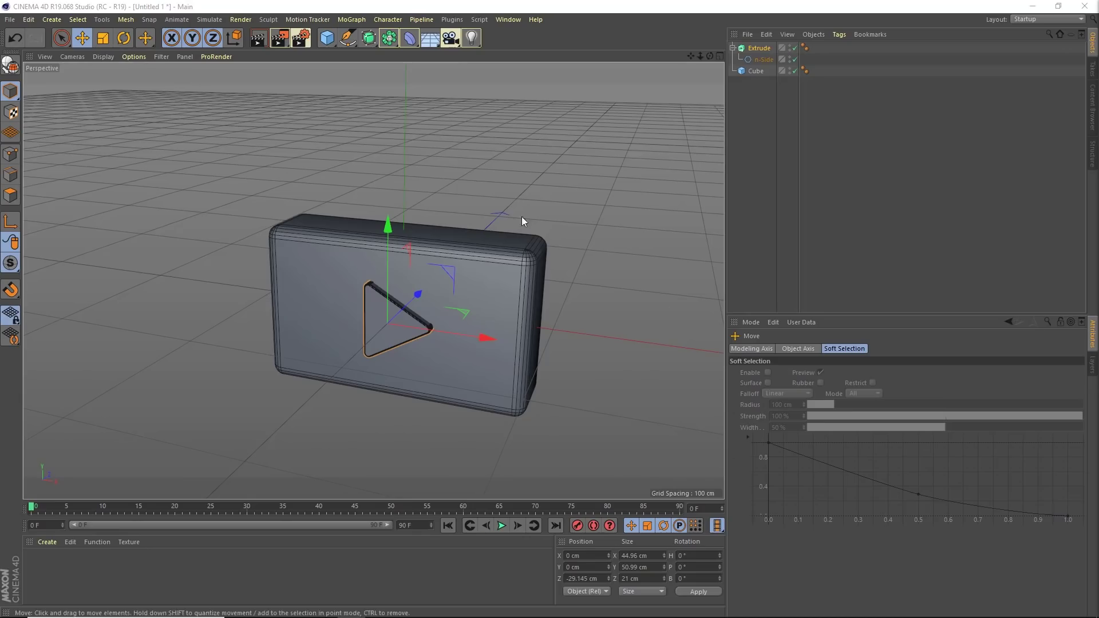
{"action": "left_click", "coordinate": [779, 128]}
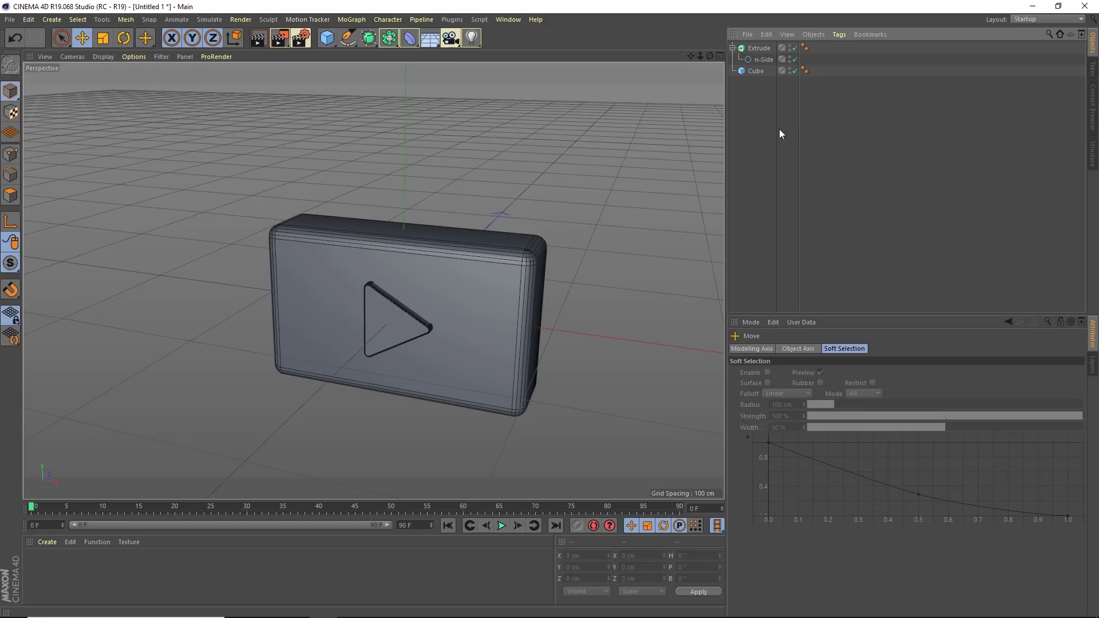
Set the Cube's segments to 8 in X, 8 in Y and 4 in Z
{"action": "left_click", "coordinate": [753, 71]}
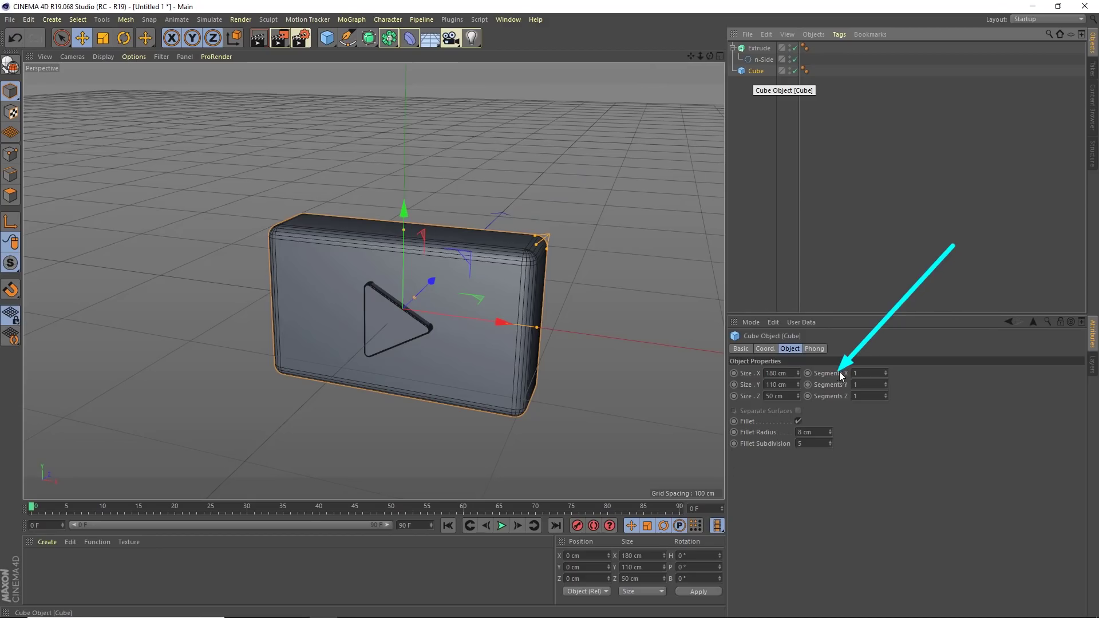
{"action": "left_click", "coordinate": [867, 373]}
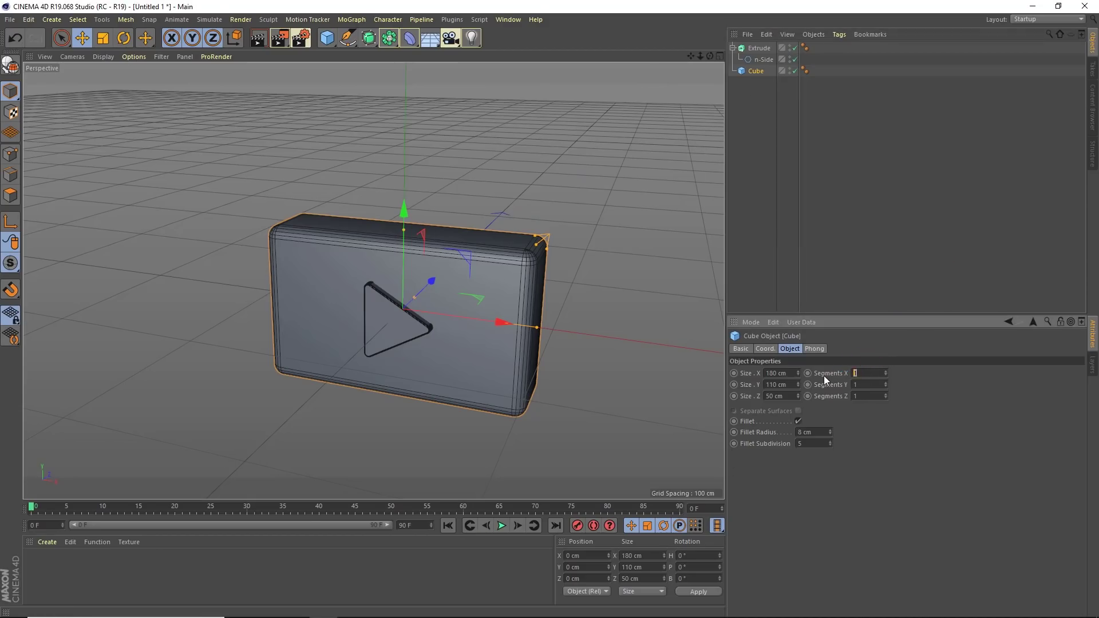
{"action": "key", "text": "Tab"}
{"action": "key", "text": "Tab"}
{"action": "type", "text": "4"}
{"action": "key", "text": "Tab"}
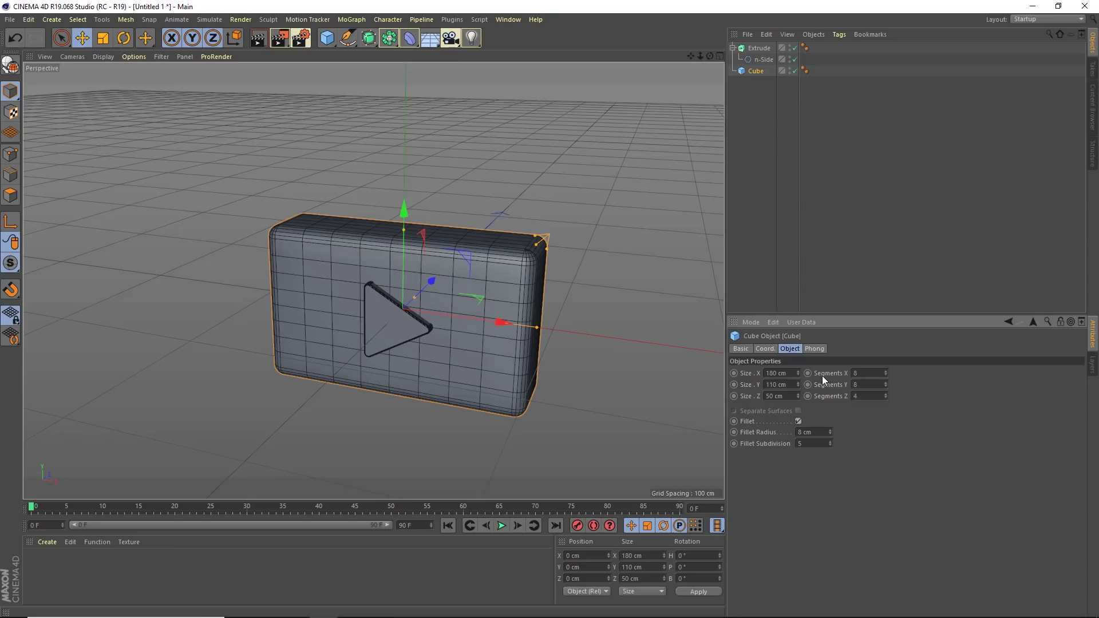
{"action": "left_click_drag", "start_coordinate": [655, 143], "coordinate": [504, 270]}
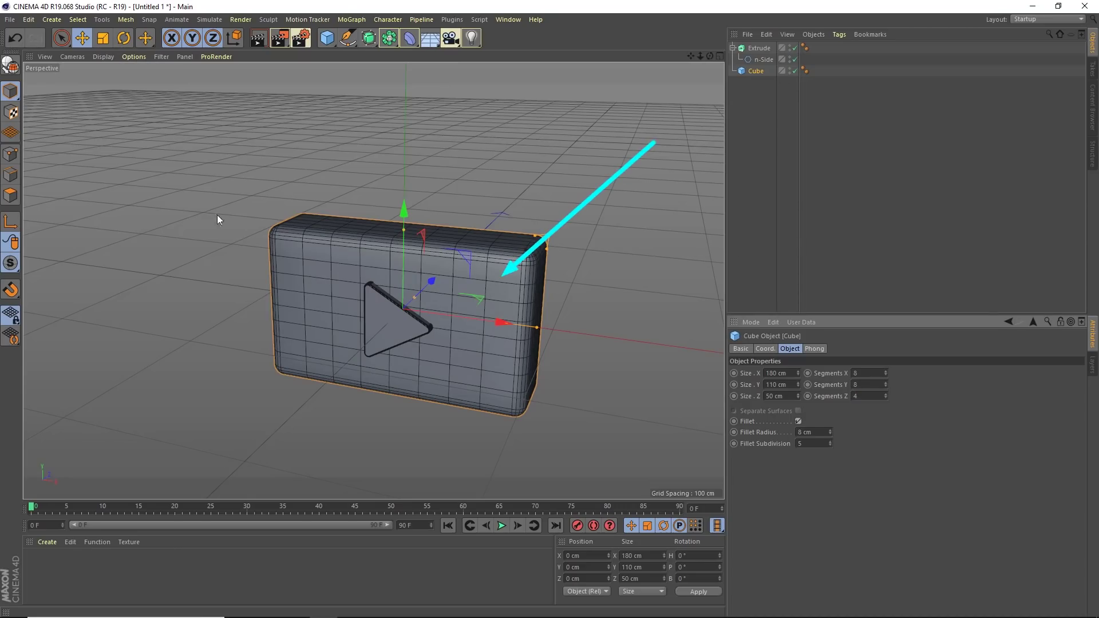
{"action": "left_click_drag", "start_coordinate": [166, 172], "coordinate": [295, 255]}
{"action": "left_click_drag", "start_coordinate": [252, 448], "coordinate": [317, 321]}
{"action": "left_click_drag", "start_coordinate": [474, 428], "coordinate": [446, 369]}
{"action": "left_click_drag", "start_coordinate": [597, 319], "coordinate": [464, 343]}
{"action": "left_click_drag", "start_coordinate": [418, 151], "coordinate": [405, 263]}
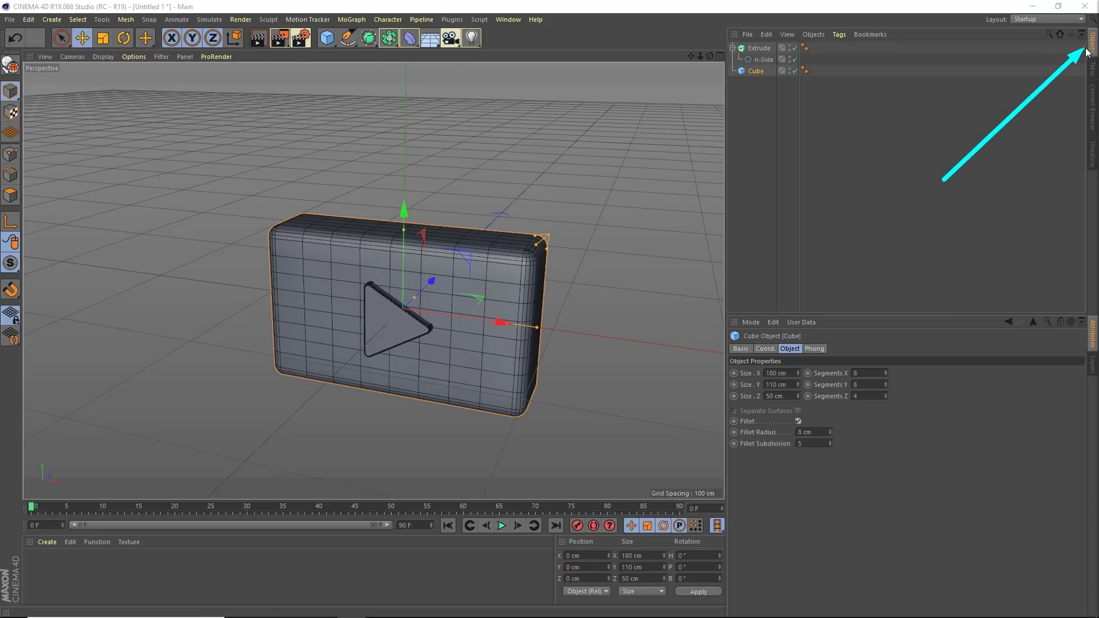
Select the Extrude and Cube objects together and group them under a null
{"action": "left_click", "coordinate": [759, 49]}
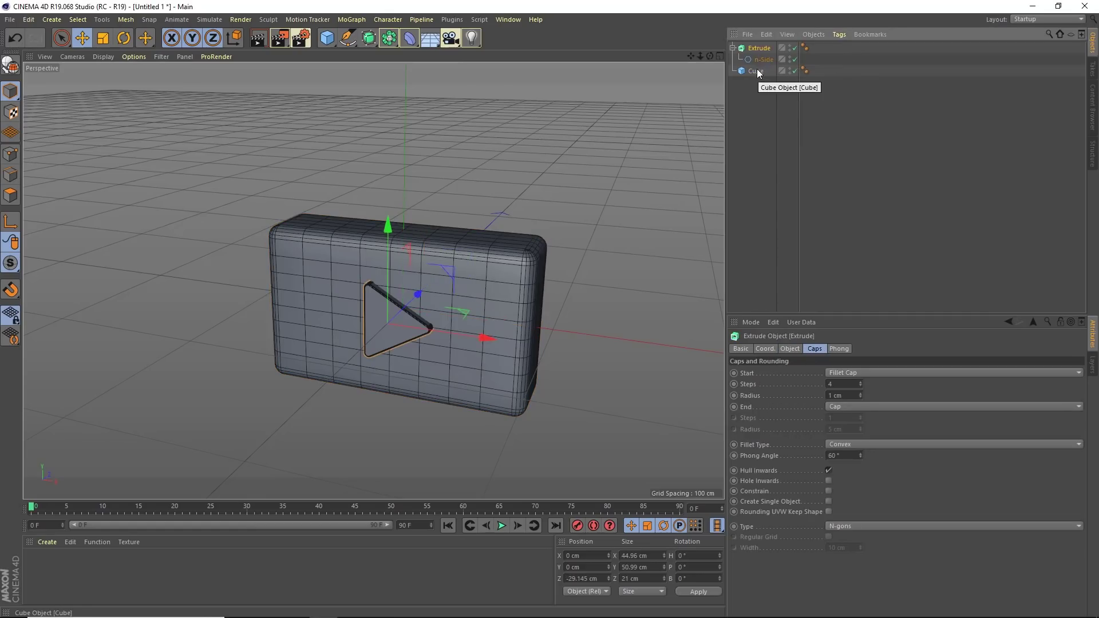
{"action": "left_click", "coordinate": [756, 71], "text": "ctrl"}
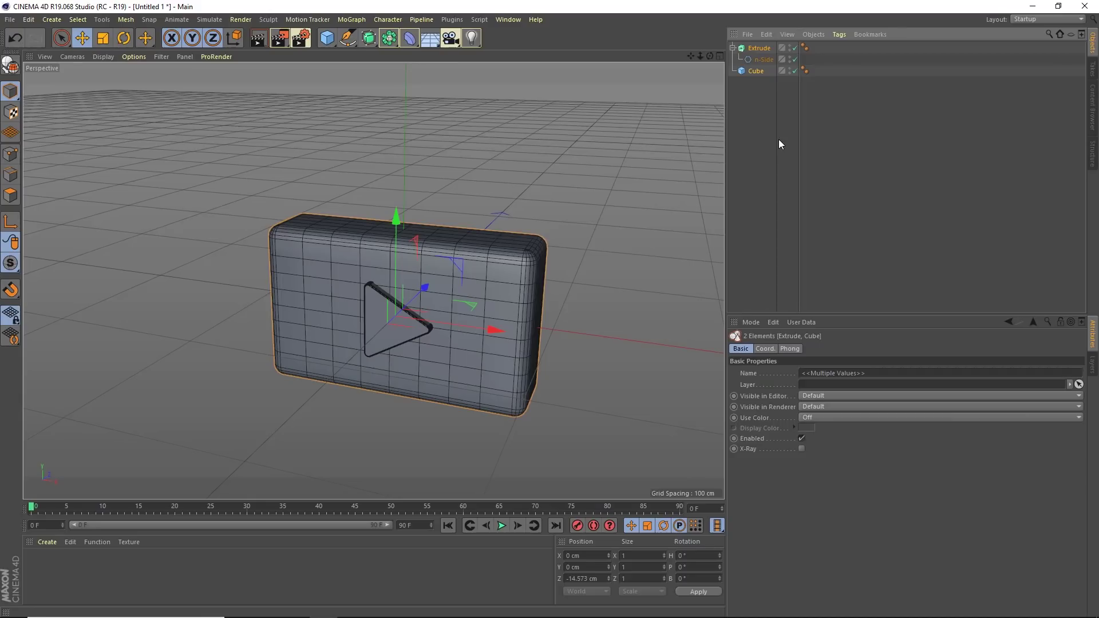
{"action": "left_click_drag", "start_coordinate": [458, 267], "coordinate": [396, 253]}
{"action": "key", "text": "ctrl+z"}
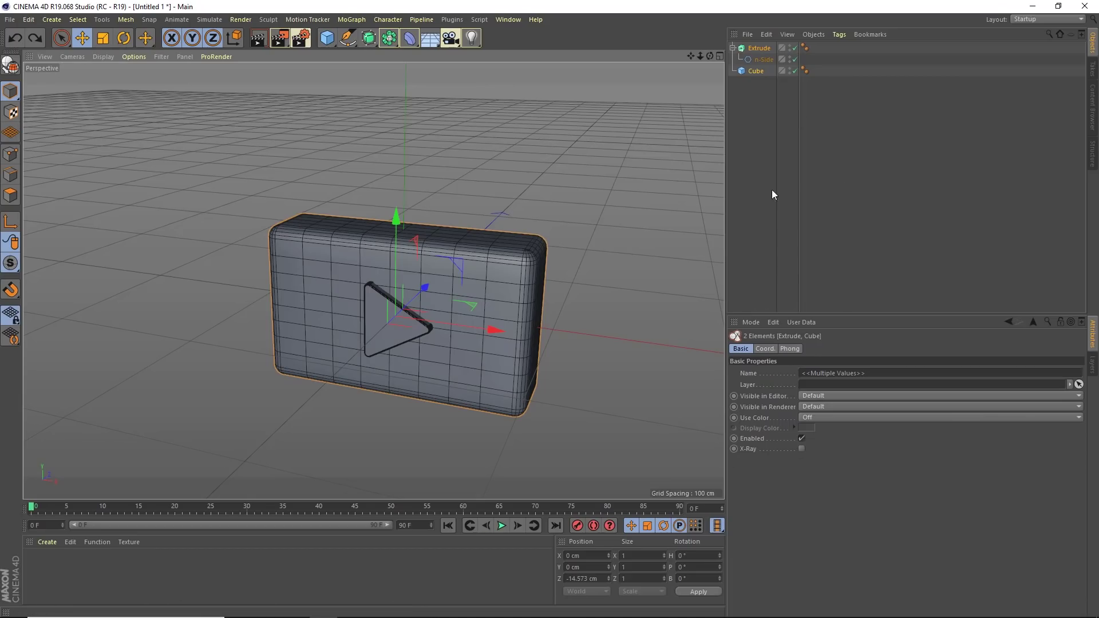
{"action": "left_click", "coordinate": [814, 34]}
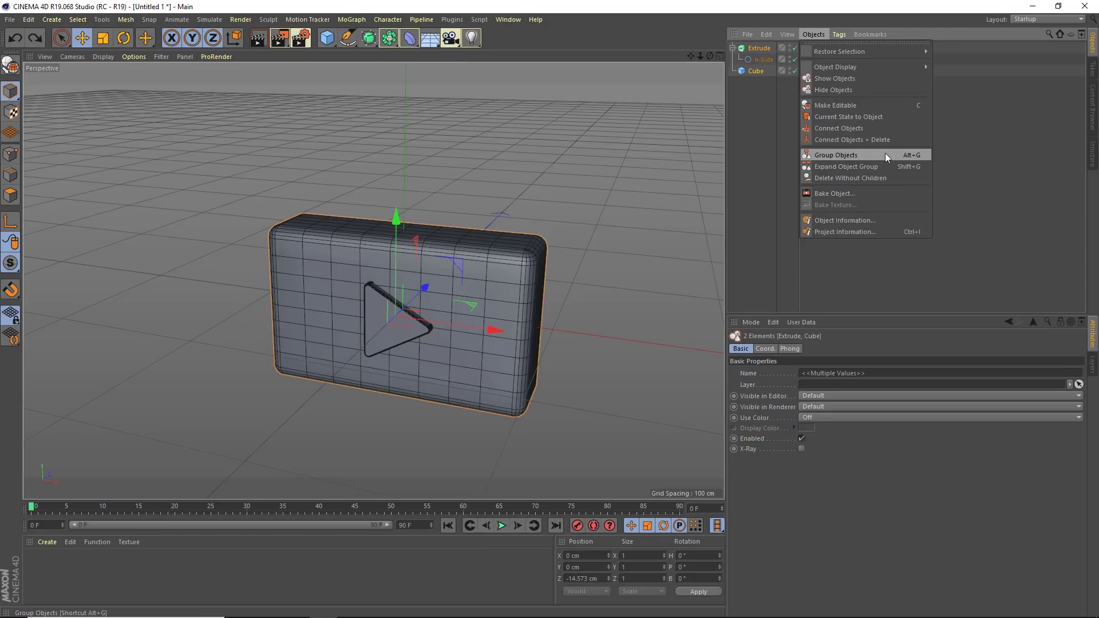
{"action": "left_click", "coordinate": [916, 156]}
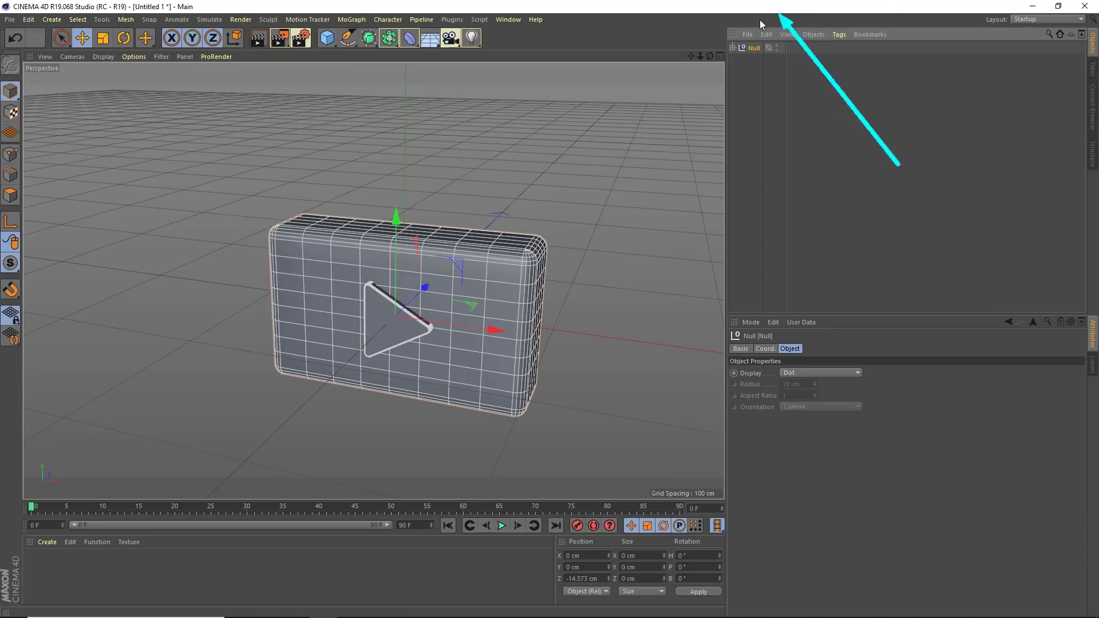
Expand the Null group and inspect its Extrude, n-Side and Cube objects one by one
{"action": "left_click", "coordinate": [733, 47]}
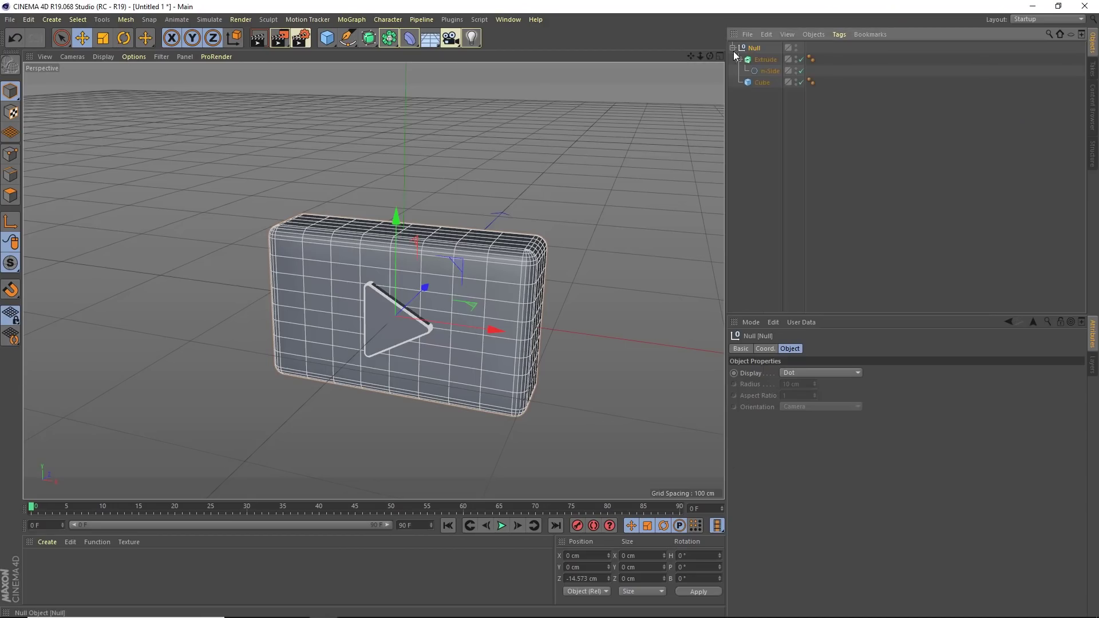
{"action": "left_click", "coordinate": [765, 60]}
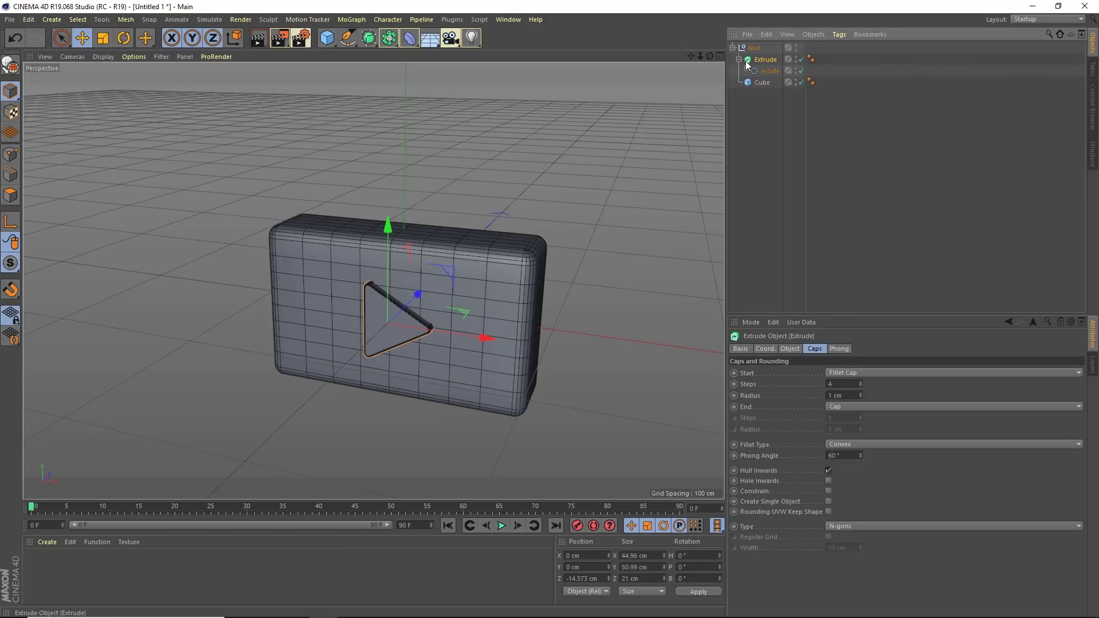
{"action": "left_click", "coordinate": [770, 70]}
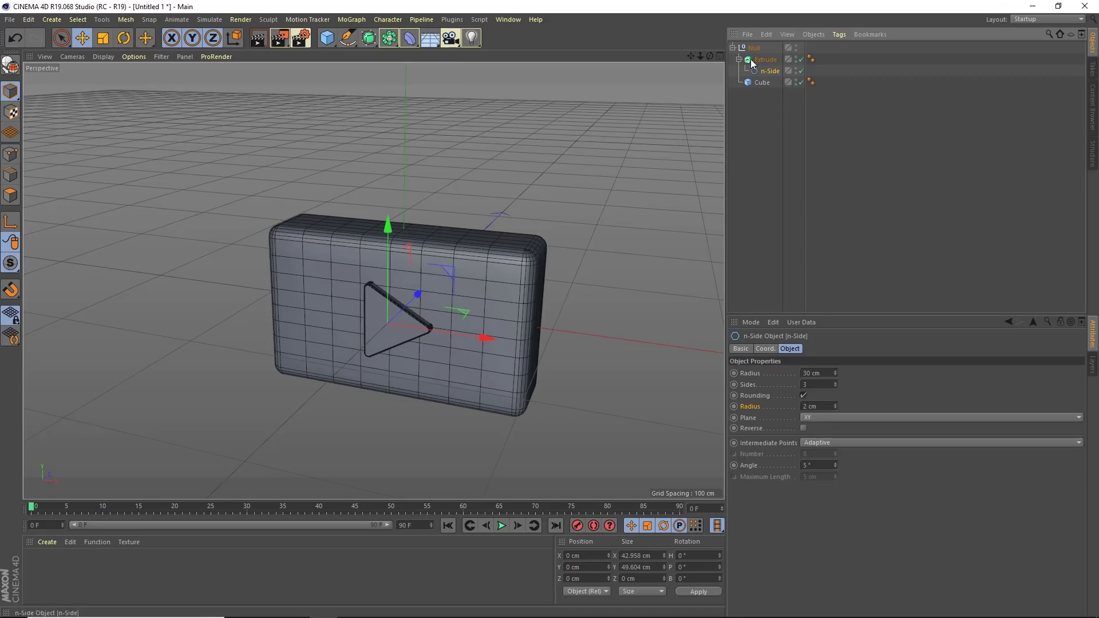
{"action": "left_click", "coordinate": [763, 83]}
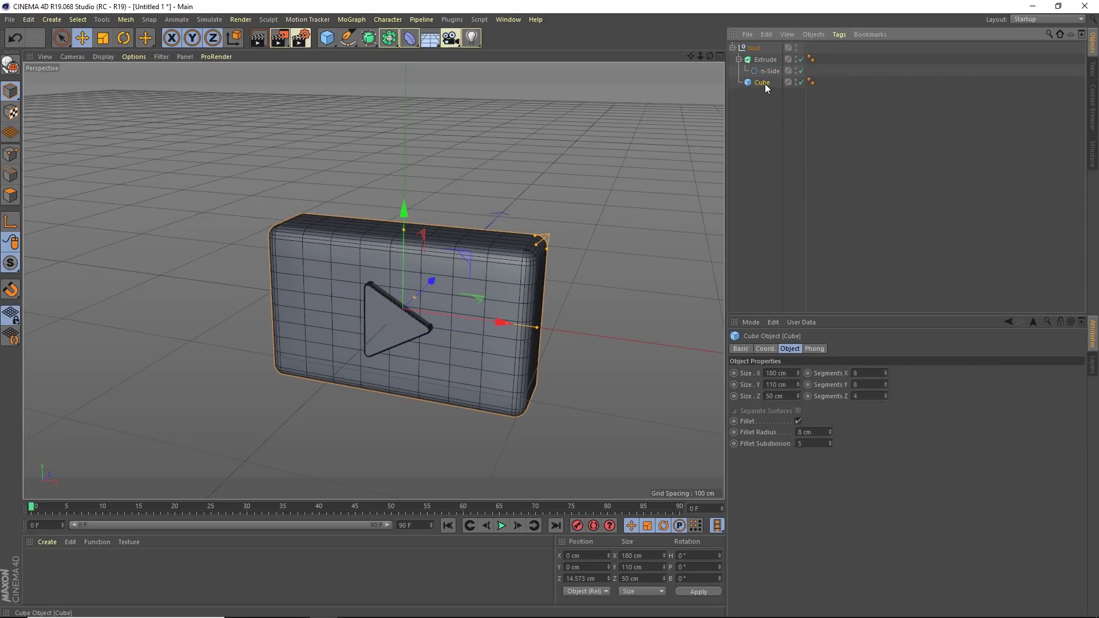
Try moving the whole Null group in the XY plane, undo the move and deselect the group
{"action": "left_click", "coordinate": [754, 49]}
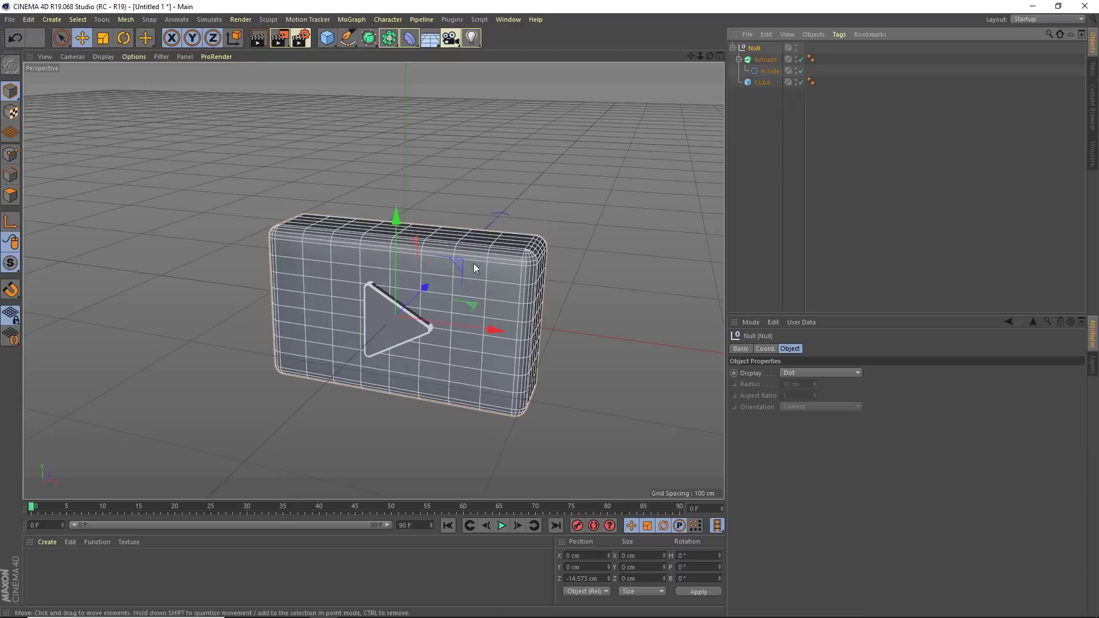
{"action": "left_click_drag", "start_coordinate": [459, 260], "coordinate": [479, 226]}
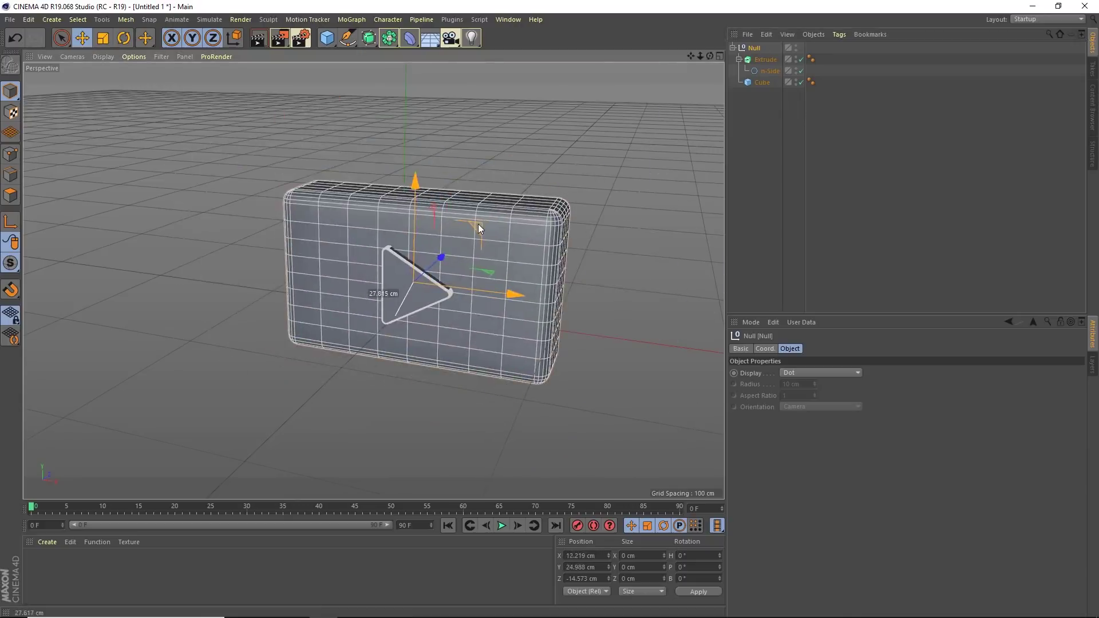
{"action": "left_click_drag", "start_coordinate": [479, 225], "coordinate": [474, 210]}
{"action": "key", "text": "ctrl+z"}
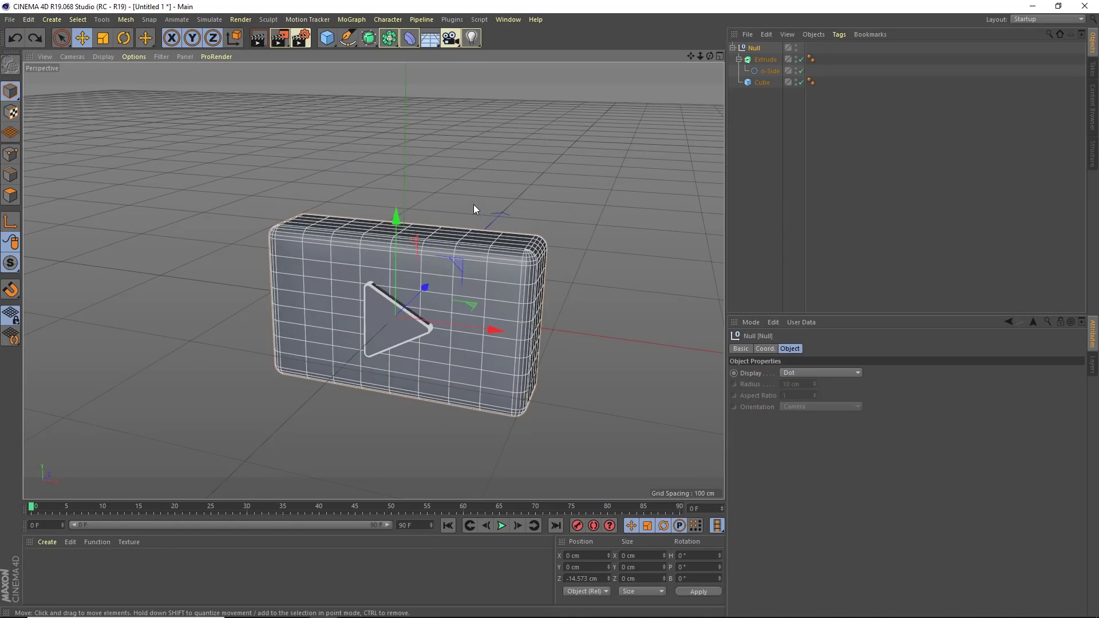
{"action": "middle_click_drag", "start_coordinate": [473, 236], "coordinate": [466, 199], "text": "alt"}
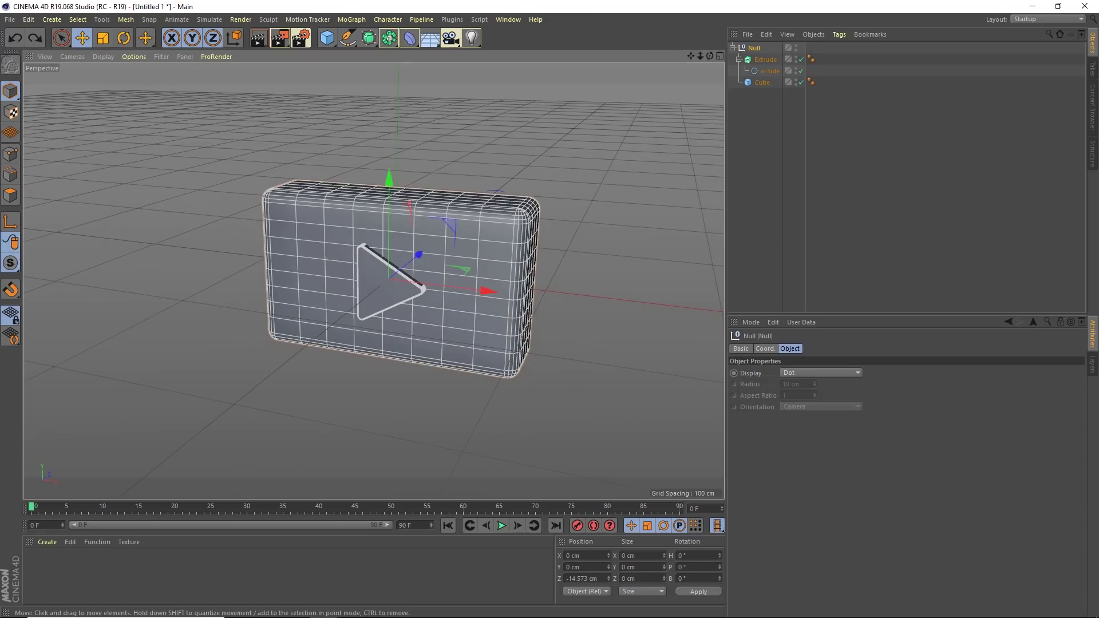
{"action": "left_click", "coordinate": [779, 173]}
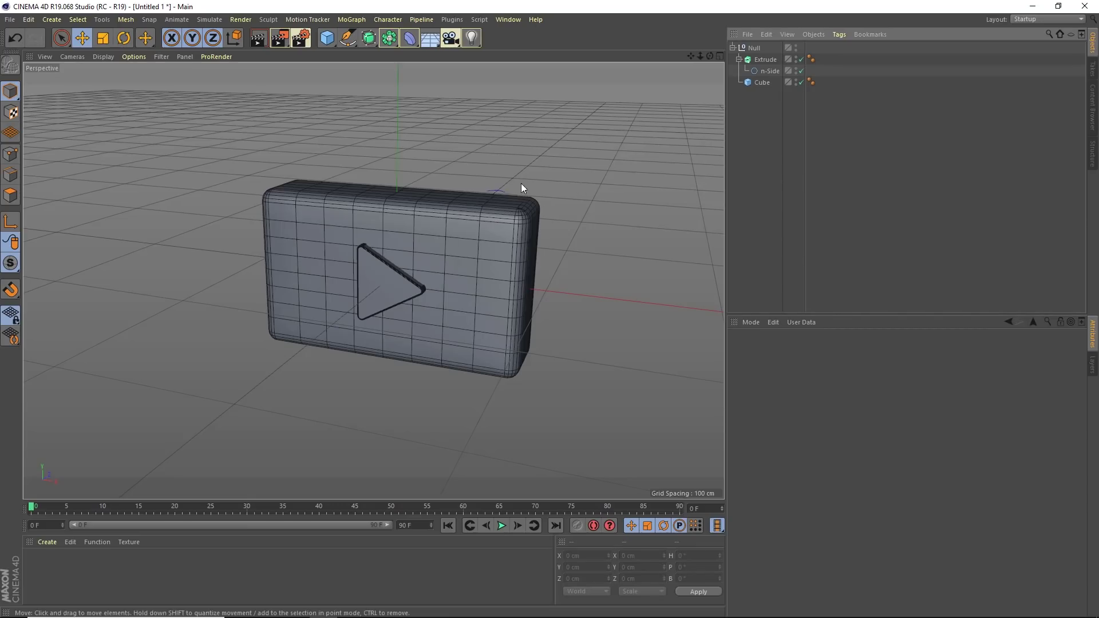
Add a Bend deformer to the scene
{"action": "mouse_move", "coordinate": [223, 269]}
{"action": "left_mouse_down"}
{"action": "mouse_move", "coordinate": [393, 92]}
{"action": "mouse_move", "coordinate": [404, 50]}
{"action": "left_mouse_up"}
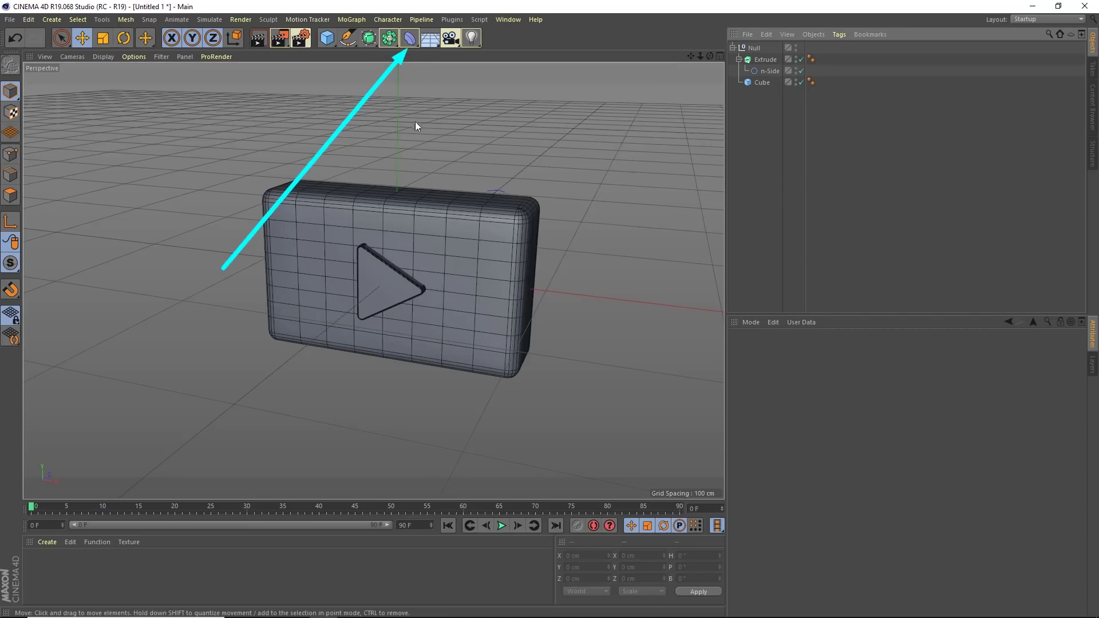
{"action": "left_click", "coordinate": [410, 39]}
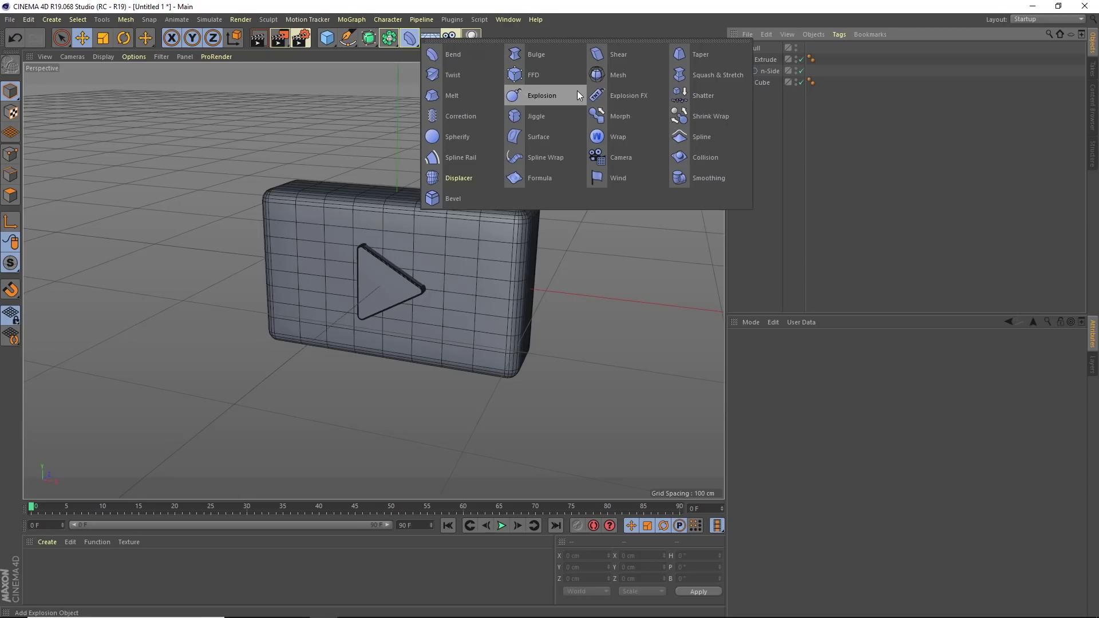
{"action": "left_click", "coordinate": [459, 56]}
{"action": "scroll", "coordinate": [530, 226], "scroll_direction": "down", "scroll_amount": 5}
{"action": "left_click_drag", "start_coordinate": [452, 235], "coordinate": [558, 251], "text": "alt"}
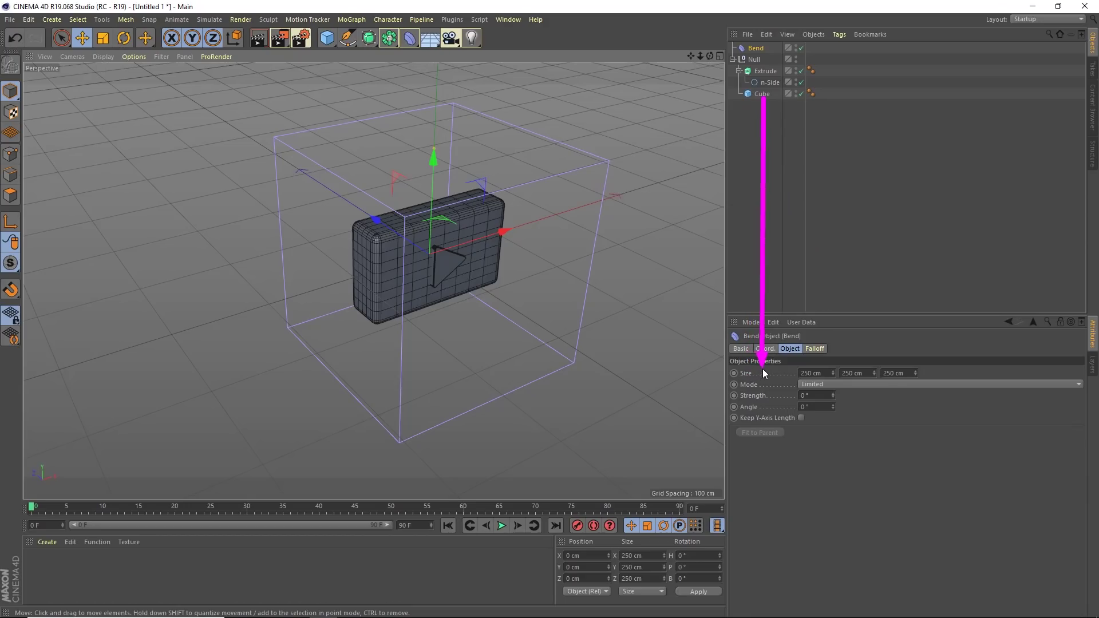
Set the Bend deformer's size to 190 × 120 × 60 cm and make it a child of the Null group
{"action": "left_click", "coordinate": [811, 373]}
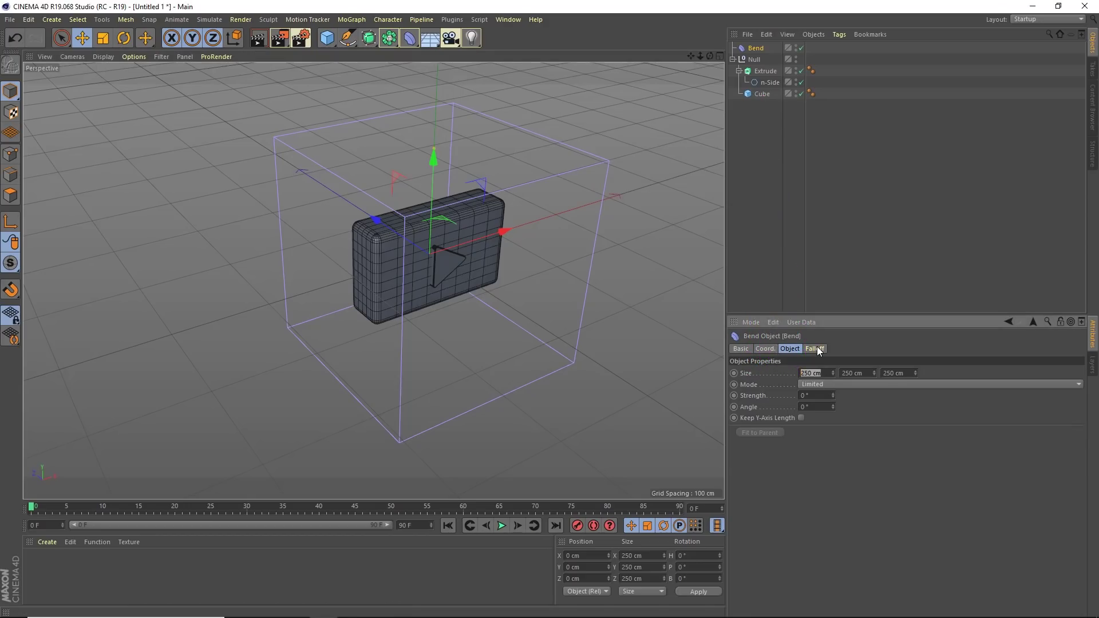
{"action": "type", "text": "190"}
{"action": "key", "text": "Tab"}
{"action": "type", "text": "120"}
{"action": "key", "text": "Tab"}
{"action": "type", "text": "60"}
{"action": "key", "text": "Tab"}
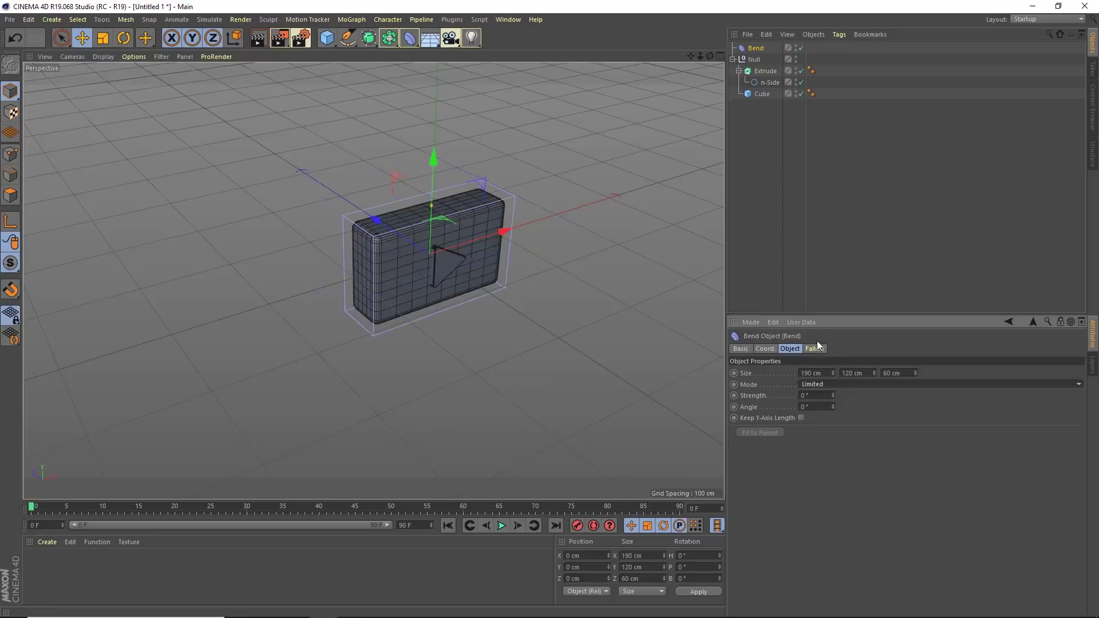
{"action": "left_click_drag", "start_coordinate": [442, 251], "coordinate": [505, 252], "text": "alt"}
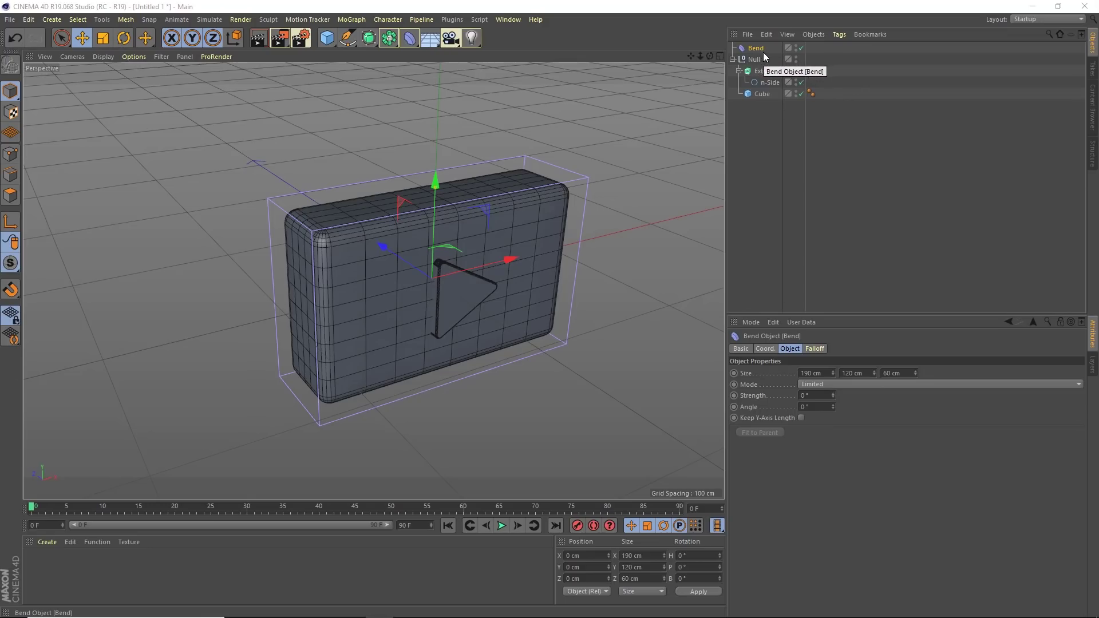
{"action": "left_click_drag", "start_coordinate": [758, 52], "coordinate": [754, 61]}
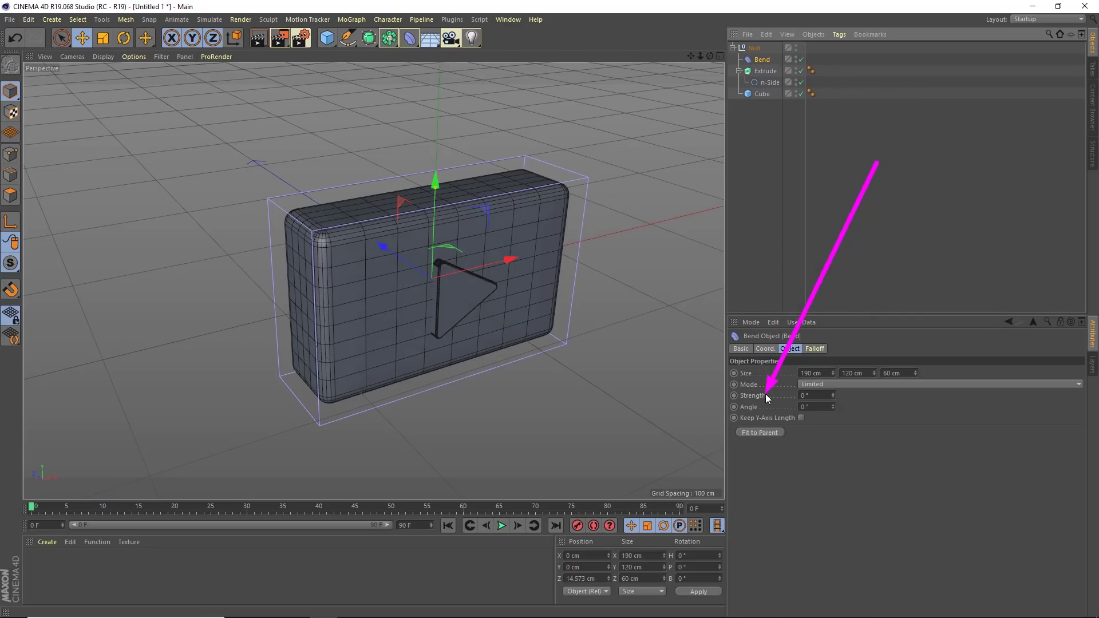
Try different Bend strengths, such as 45° and -52°, and different bend angles on the play button
{"action": "mouse_move", "coordinate": [833, 397]}
{"action": "left_mouse_down"}
{"action": "mouse_move", "coordinate": [834, 387]}
{"action": "mouse_move", "coordinate": [834, 400]}
{"action": "left_mouse_up"}
{"action": "key", "text": "ctrl+z"}
{"action": "key", "text": "ctrl+z"}
{"action": "key", "text": "ctrl+z"}
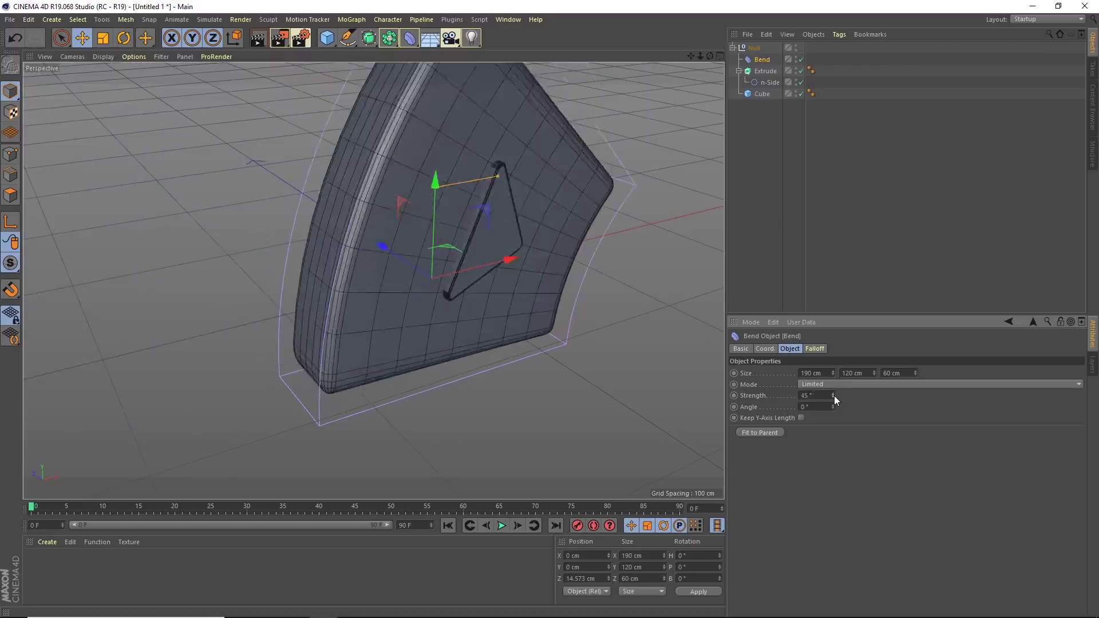
{"action": "left_click_drag", "start_coordinate": [834, 395], "coordinate": [834, 391]}
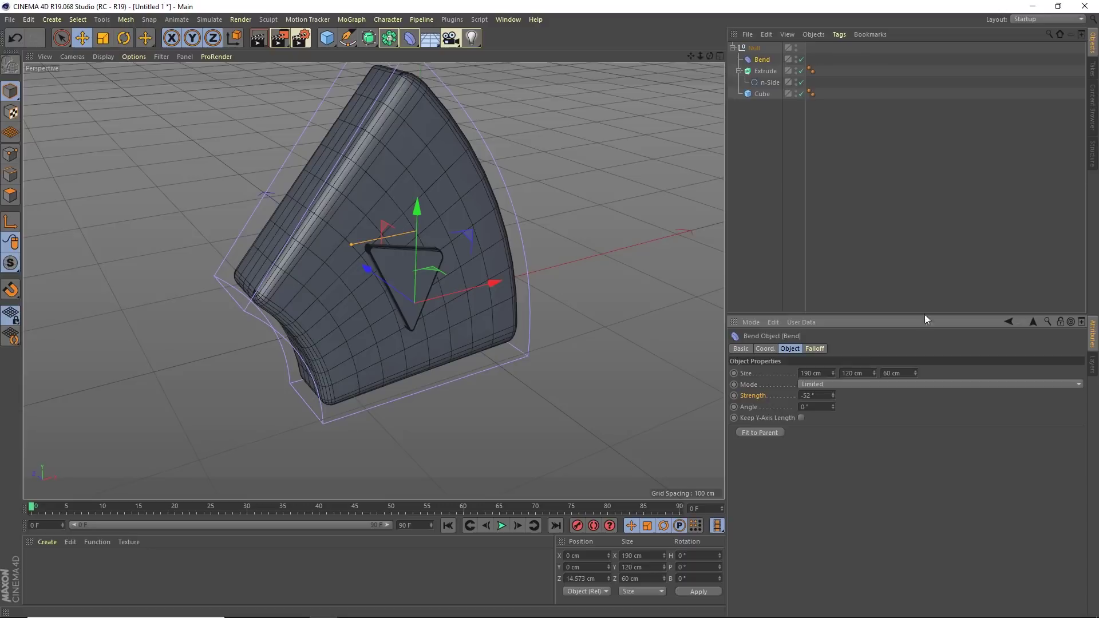
{"action": "mouse_move", "coordinate": [834, 409]}
{"action": "left_mouse_down"}
{"action": "mouse_move", "coordinate": [833, 420]}
{"action": "mouse_move", "coordinate": [834, 405]}
{"action": "left_mouse_up"}
Set the Bend deformer's strength to 50°
{"action": "double_click", "coordinate": [818, 396]}
{"action": "type", "text": "50"}
{"action": "key", "text": "Return"}
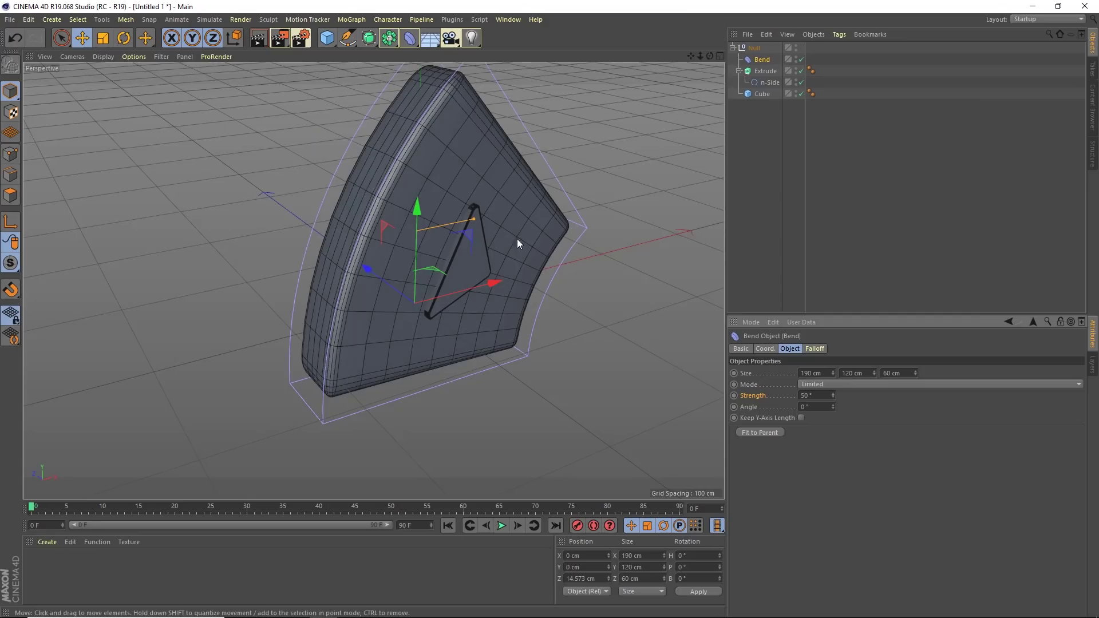
Try a different X segment count on the cube, such as 5, to compare how it bends
{"action": "middle_click_drag", "start_coordinate": [523, 240], "coordinate": [438, 269], "text": "alt"}
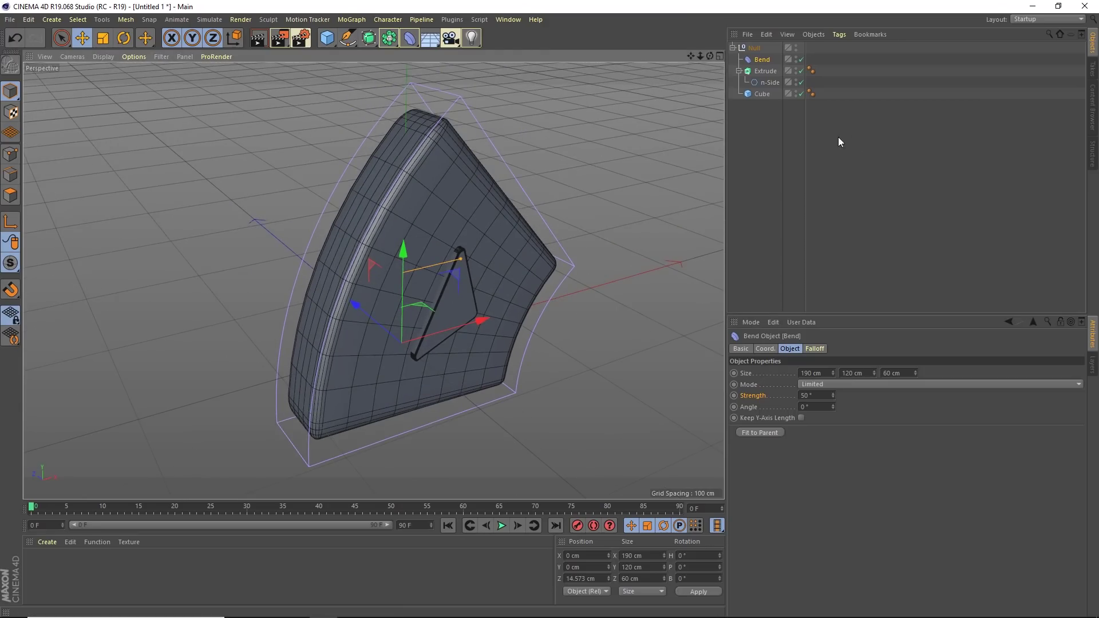
{"action": "left_click", "coordinate": [760, 96]}
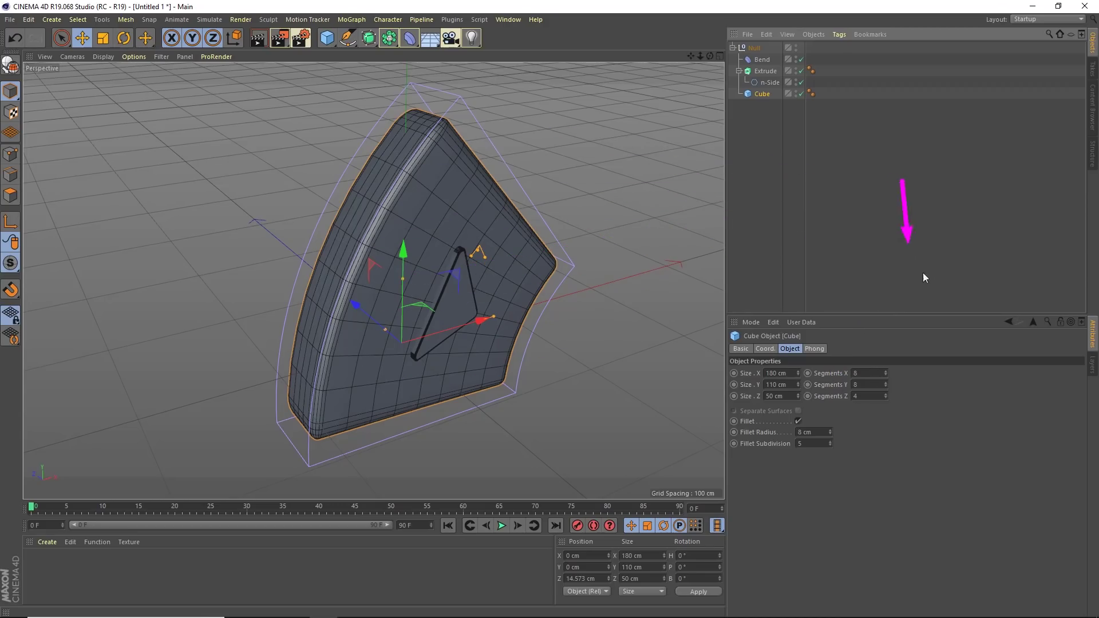
{"action": "double_click", "coordinate": [864, 373]}
{"action": "type", "text": "7"}
{"action": "key", "text": "Return"}
{"action": "scroll", "coordinate": [864, 373], "scroll_direction": "down", "scroll_amount": 5}
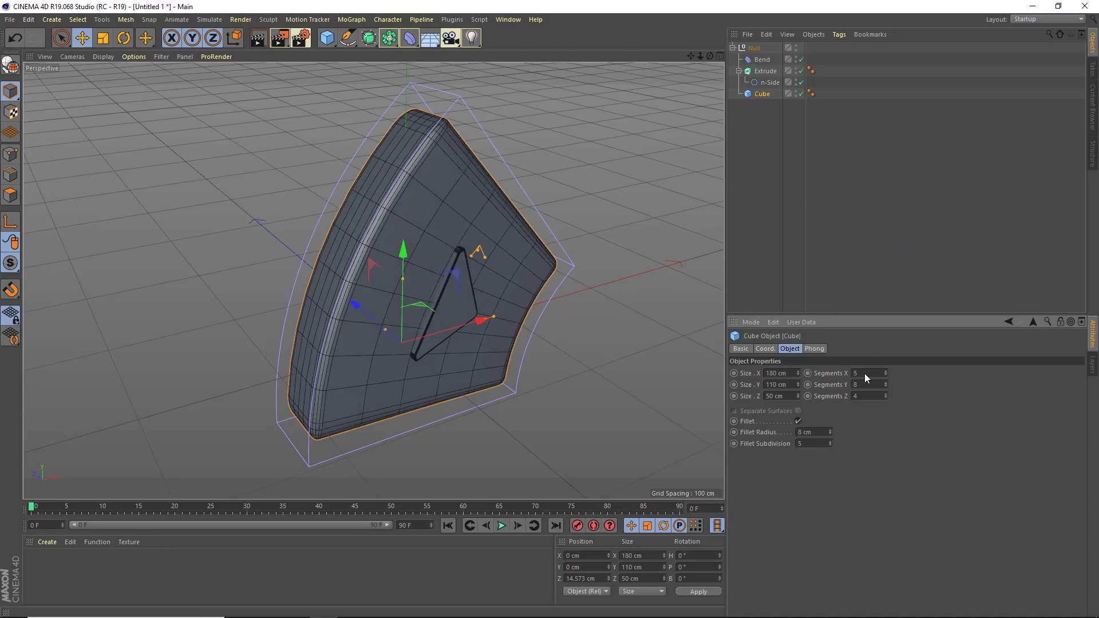
{"action": "scroll", "coordinate": [864, 375], "scroll_direction": "up", "scroll_amount": 7}
Try lower Y segment counts on the cube, such as 1 and 7, and restore the count to 8
{"action": "scroll", "coordinate": [865, 381], "scroll_direction": "down", "scroll_amount": 2}
{"action": "scroll", "coordinate": [864, 381], "scroll_direction": "down", "scroll_amount": 4}
{"action": "left_click_drag", "start_coordinate": [479, 290], "coordinate": [418, 230], "text": "alt"}
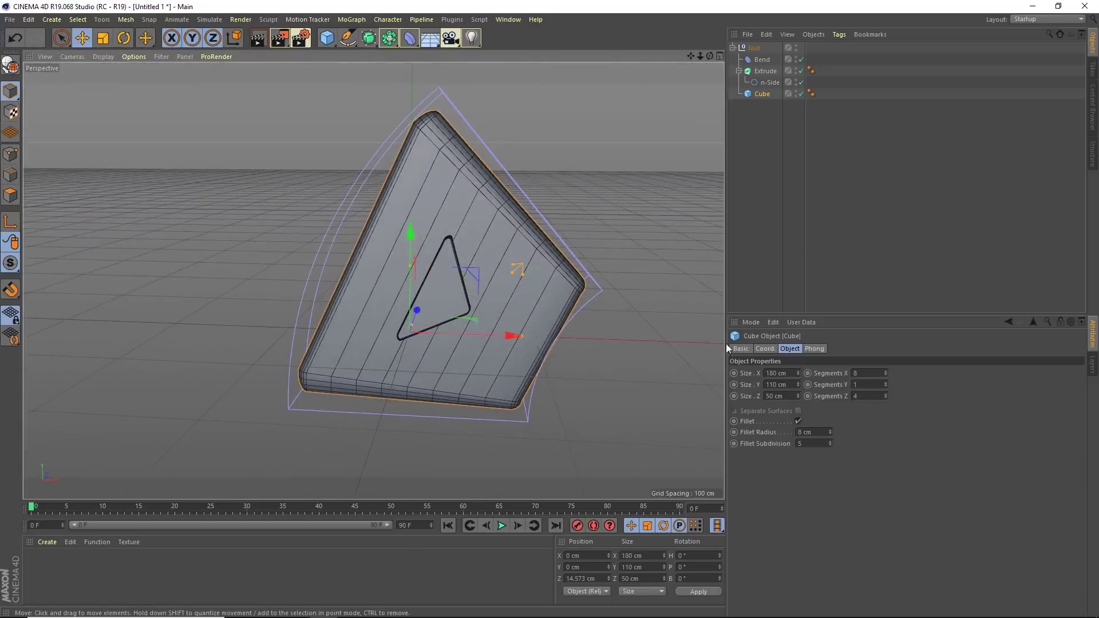
{"action": "scroll", "coordinate": [868, 383], "scroll_direction": "up", "scroll_amount": 2}
{"action": "scroll", "coordinate": [868, 383], "scroll_direction": "up", "scroll_amount": 2}
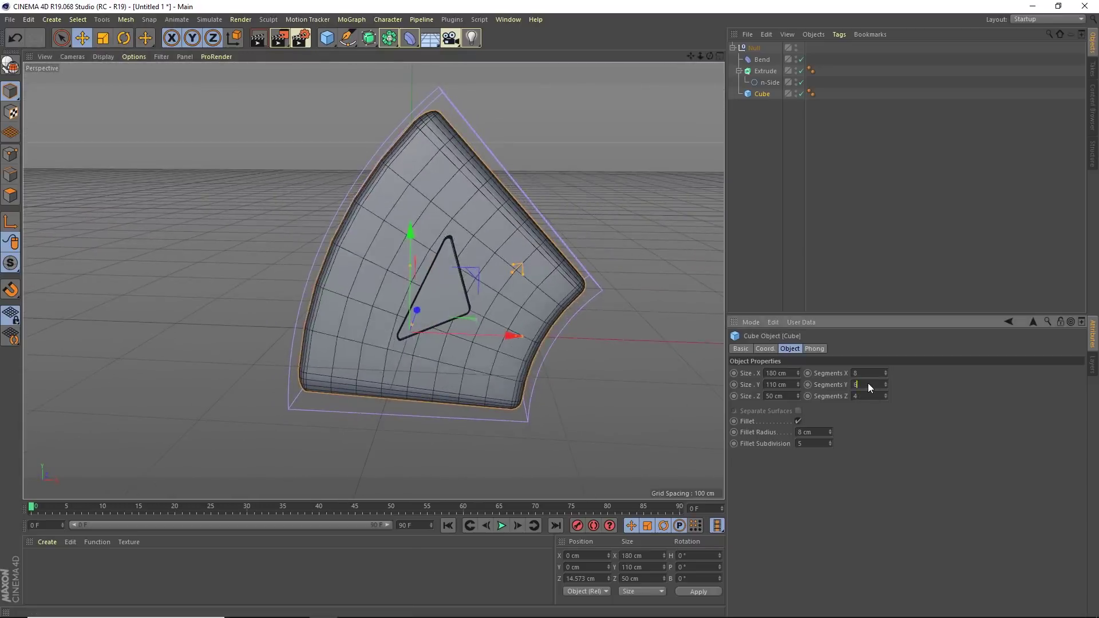
{"action": "scroll", "coordinate": [868, 383], "scroll_direction": "down", "scroll_amount": 4}
{"action": "scroll", "coordinate": [868, 383], "scroll_direction": "up", "scroll_amount": 3}
{"action": "scroll", "coordinate": [868, 383], "scroll_direction": "up", "scroll_amount": 4}
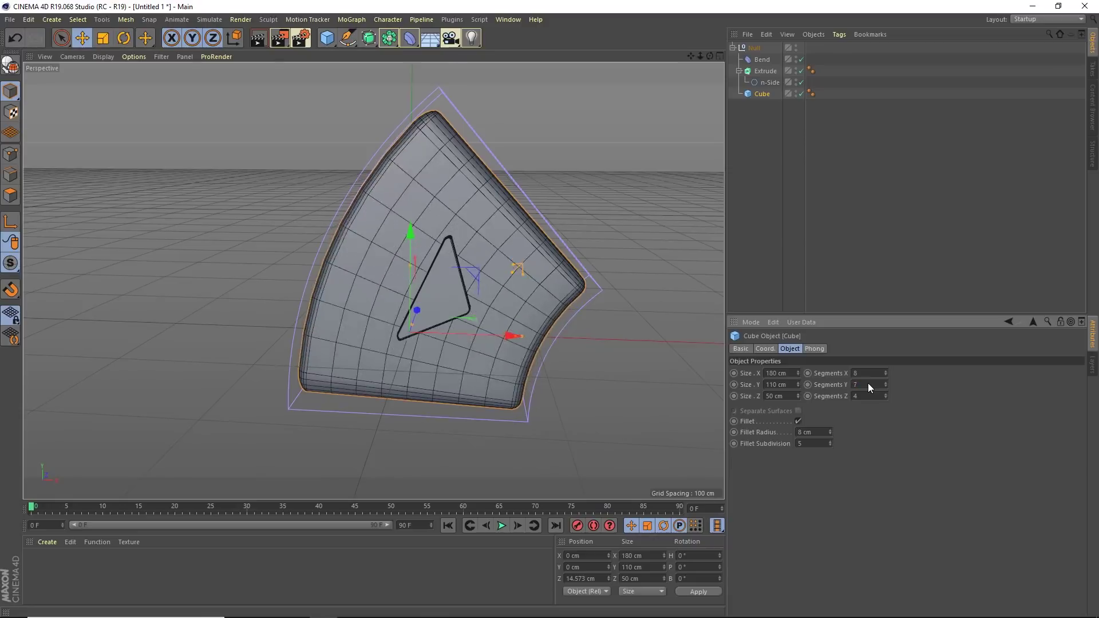
{"action": "left_click_drag", "start_coordinate": [417, 266], "coordinate": [468, 275], "text": "alt"}
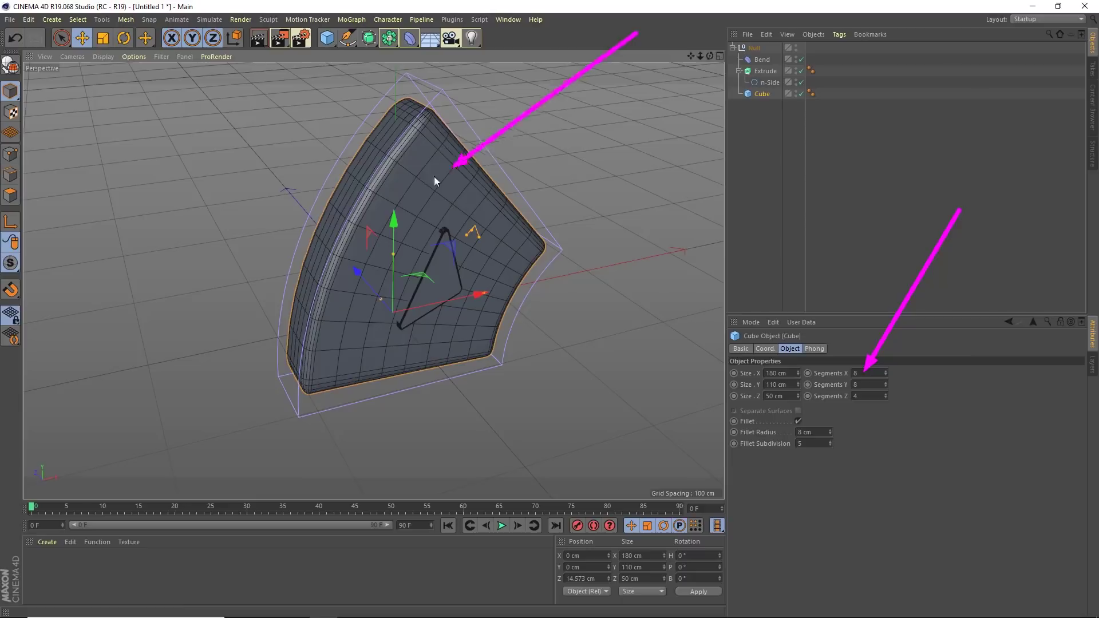
{"action": "mouse_move", "coordinate": [503, 228]}
{"action": "left_mouse_down", "text": "alt"}
{"action": "mouse_move", "coordinate": [353, 200]}
{"action": "mouse_move", "coordinate": [439, 214]}
{"action": "mouse_move", "coordinate": [409, 216]}
{"action": "mouse_move", "coordinate": [423, 223]}
{"action": "left_mouse_up", "text": "alt"}
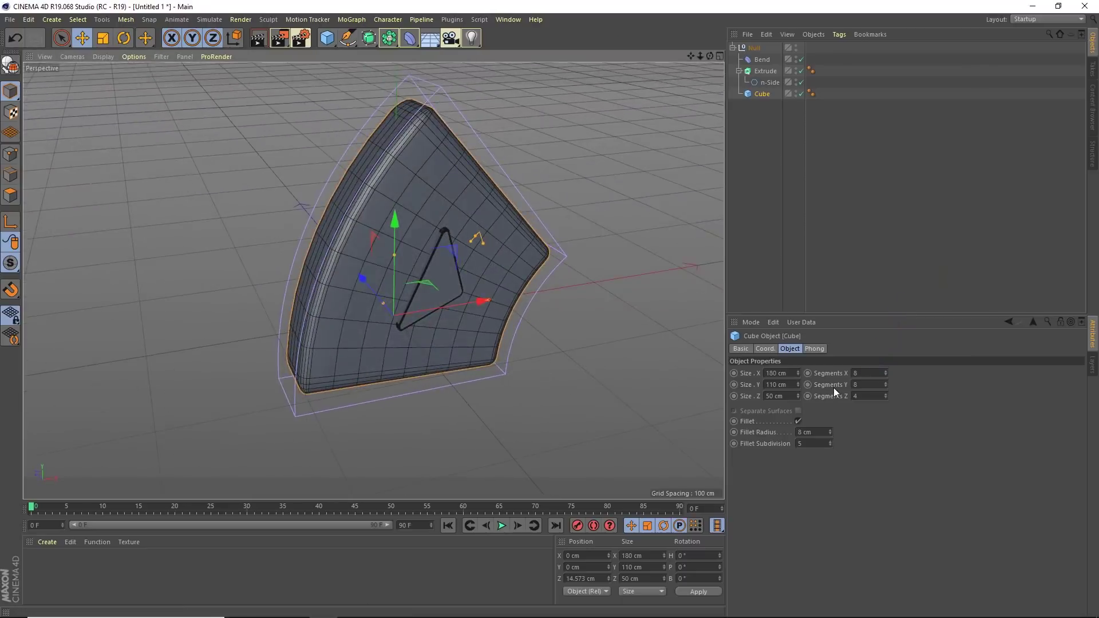
Set a keyframe at frame 0 for the Bend deformer's angle at 0°
{"action": "left_click", "coordinate": [762, 59]}
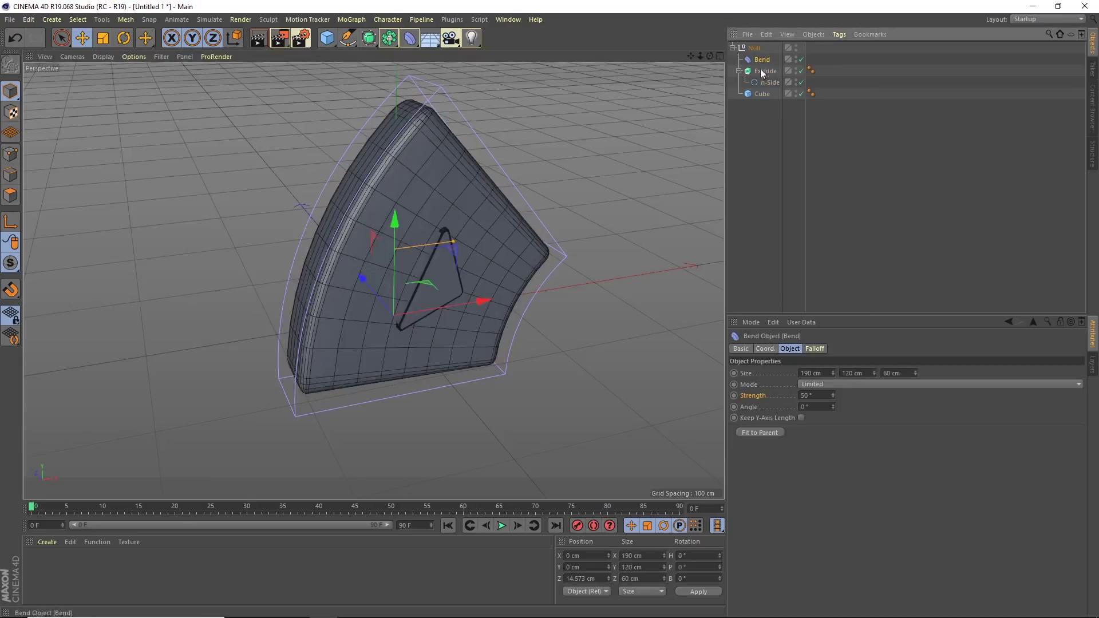
{"action": "left_click_drag", "start_coordinate": [534, 272], "coordinate": [531, 310], "text": "alt"}
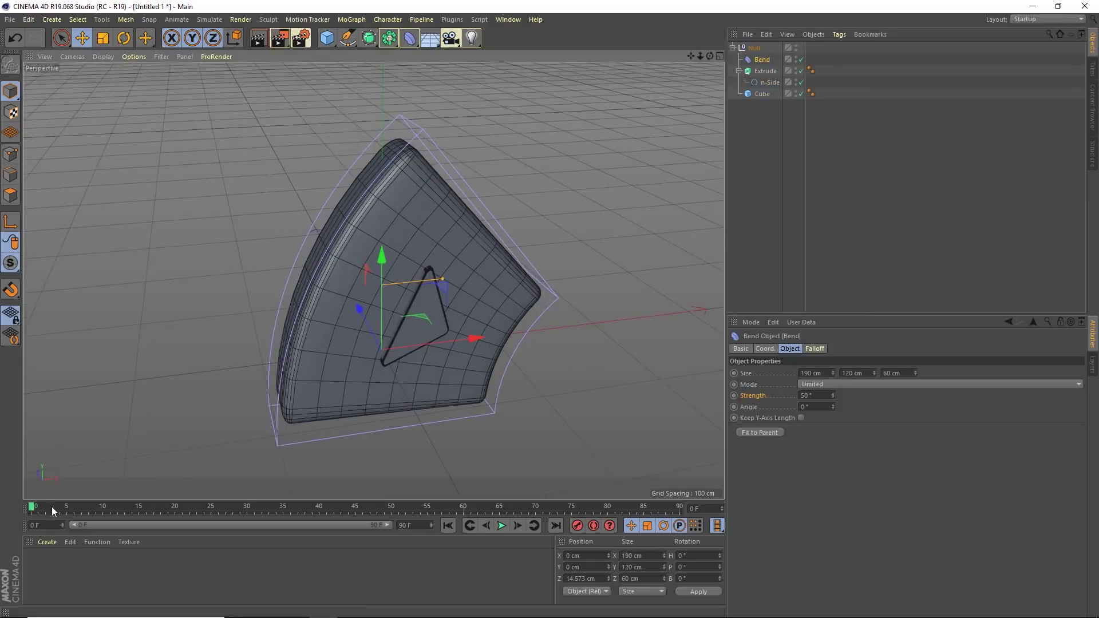
{"action": "left_click_drag", "start_coordinate": [833, 406], "coordinate": [833, 408]}
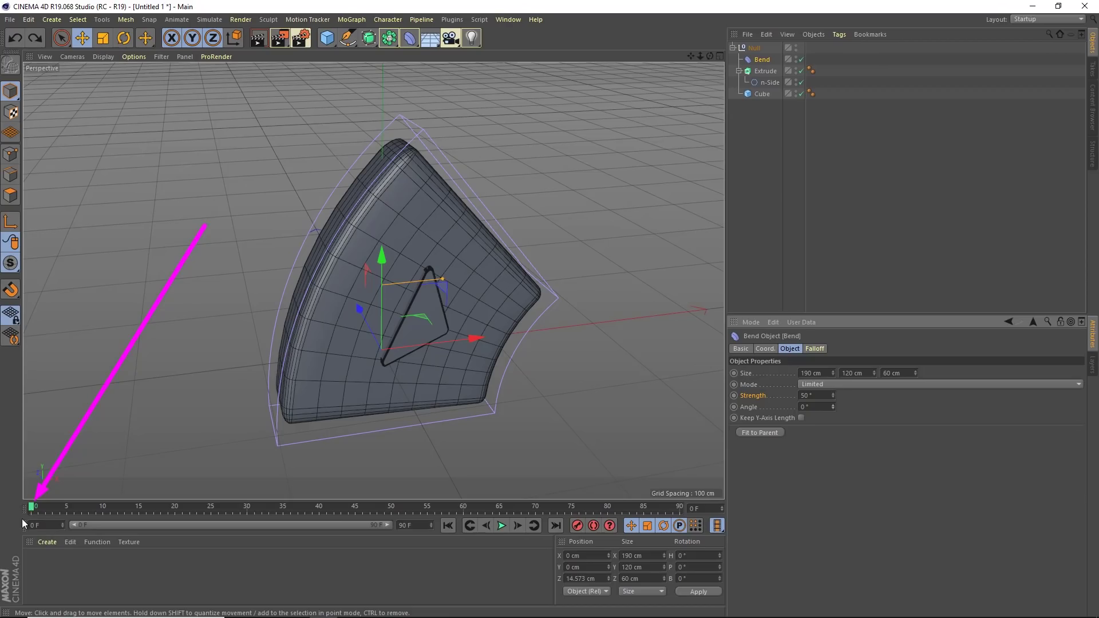
{"action": "mouse_move", "coordinate": [32, 510]}
{"action": "left_mouse_down"}
{"action": "mouse_move", "coordinate": [75, 506]}
{"action": "mouse_move", "coordinate": [0, 515]}
{"action": "mouse_move", "coordinate": [47, 514]}
{"action": "left_mouse_up"}
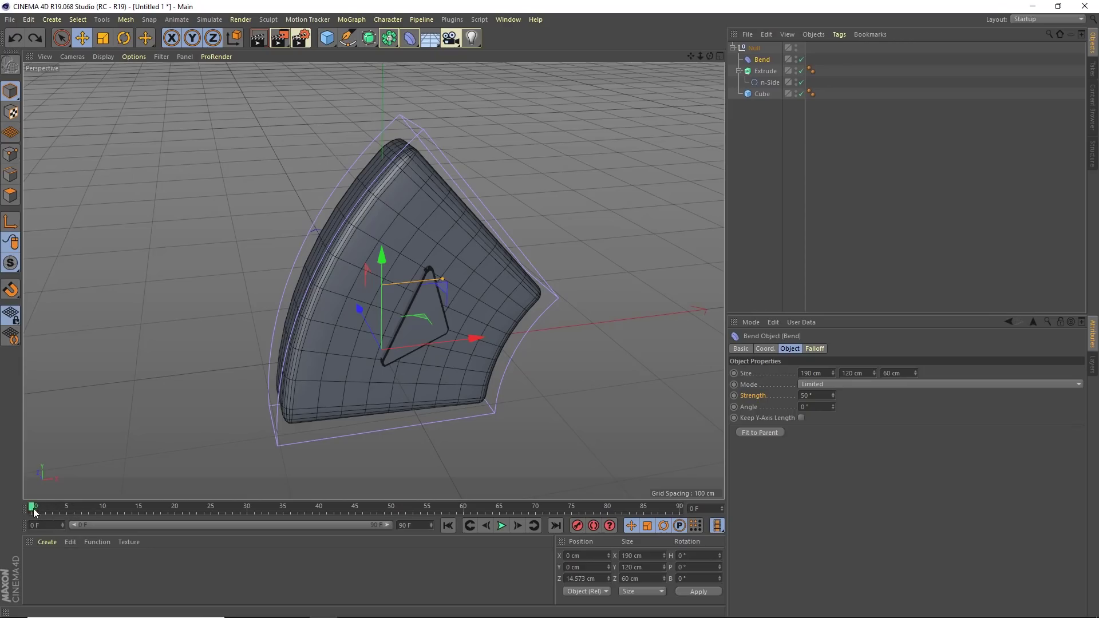
{"action": "left_click_drag", "start_coordinate": [63, 507], "coordinate": [31, 510]}
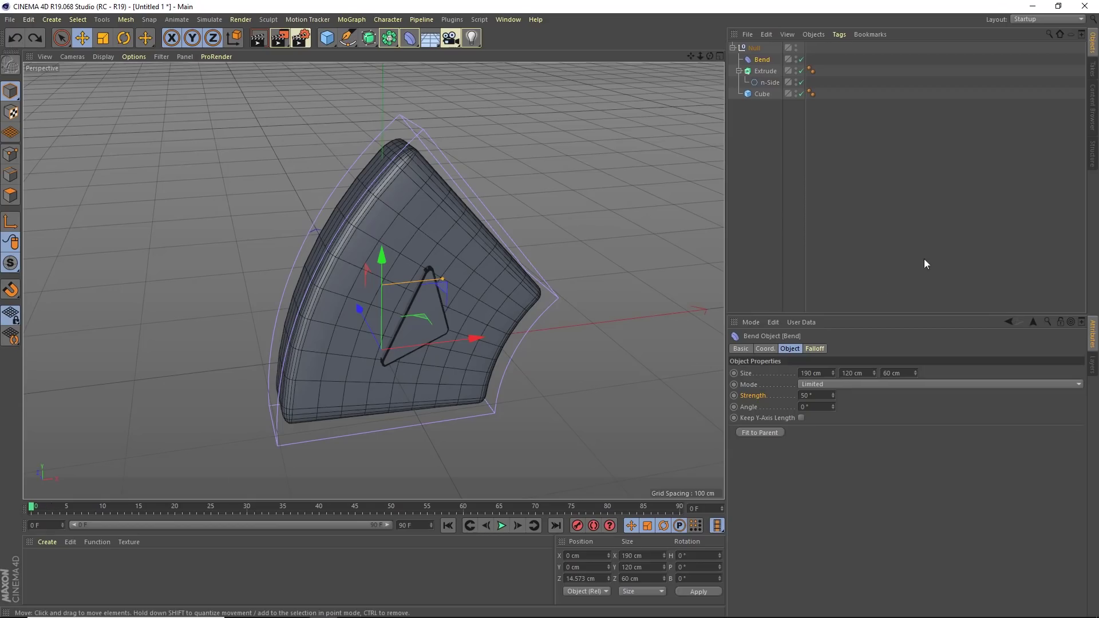
{"action": "left_click", "coordinate": [734, 407], "text": "ctrl"}
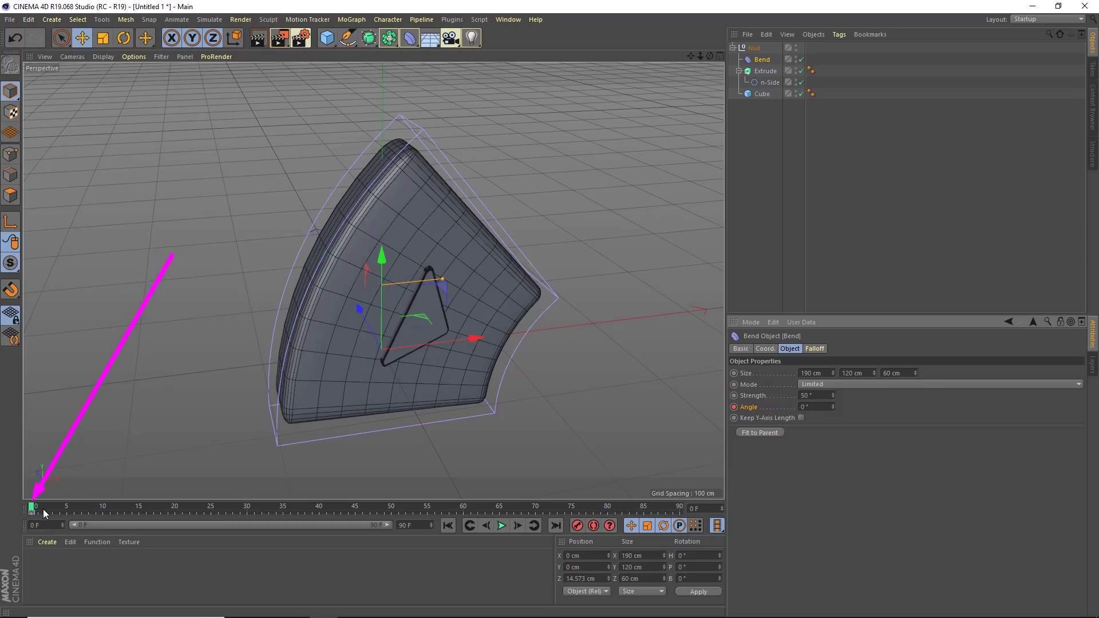
Set the Bend deformer's angle to 360° at frame 90 and record a keyframe for it
{"action": "left_click_drag", "start_coordinate": [32, 512], "coordinate": [689, 511]}
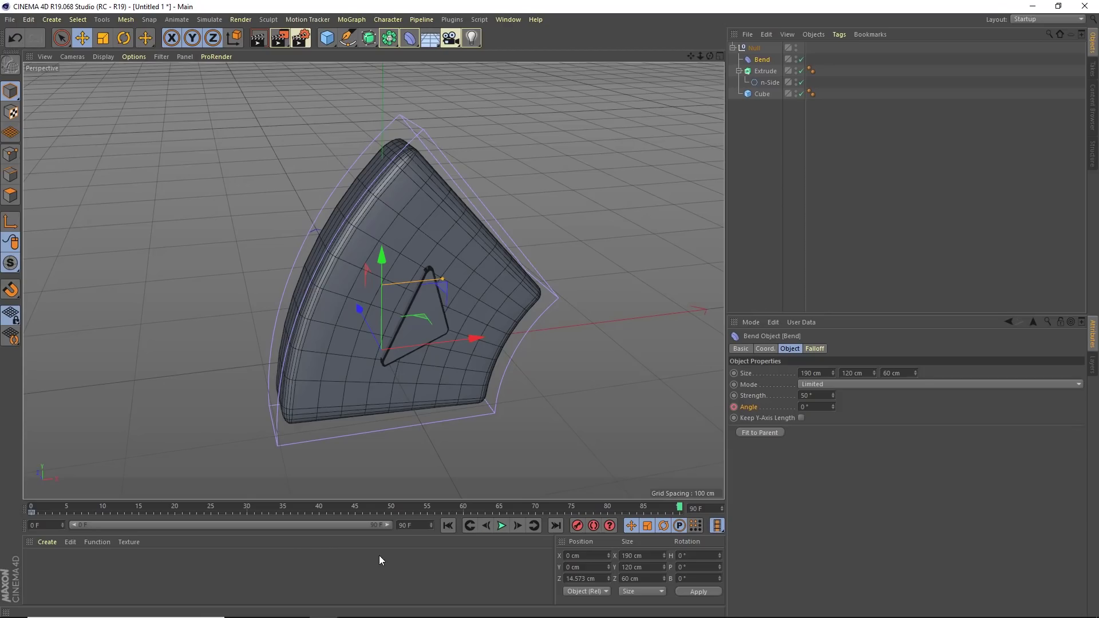
{"action": "left_click", "coordinate": [658, 507]}
{"action": "double_click", "coordinate": [816, 404]}
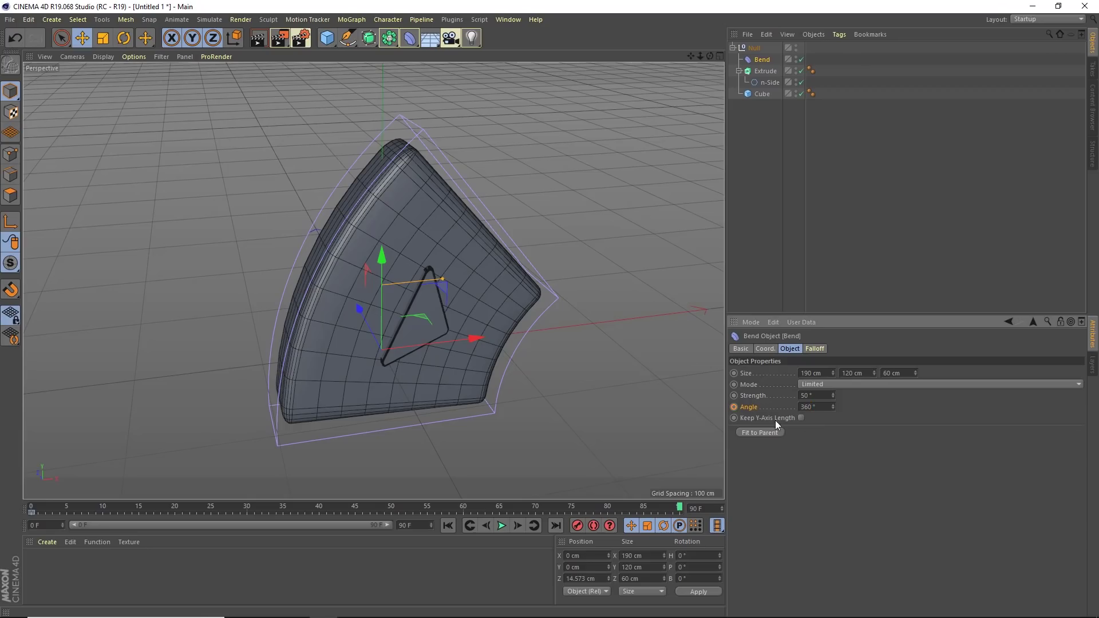
{"action": "left_click", "coordinate": [734, 407], "text": "ctrl"}
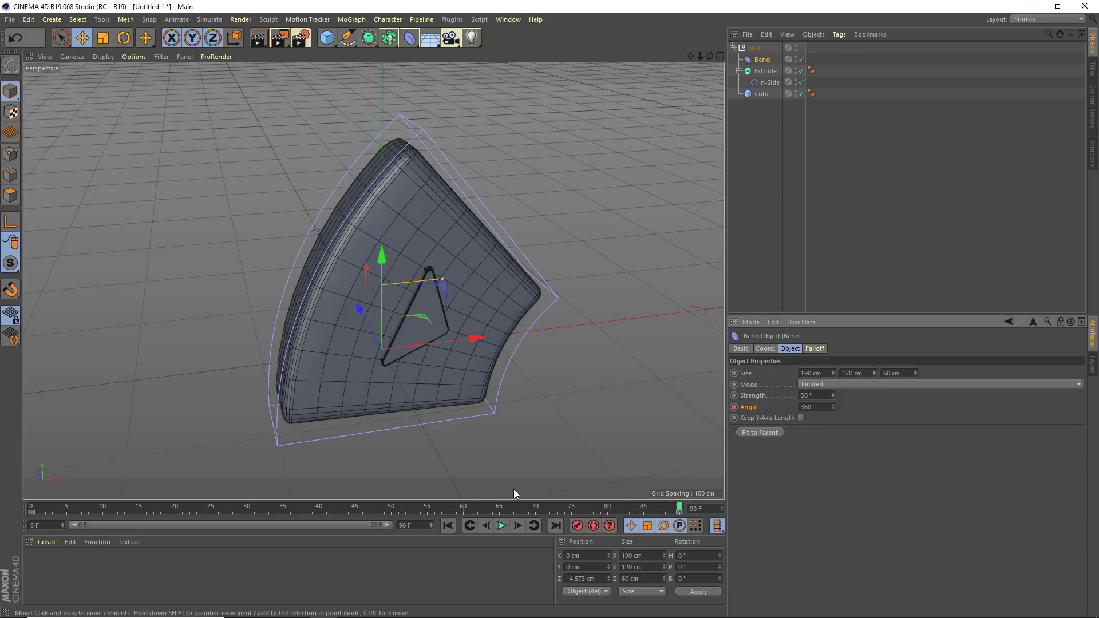
Play the bend angle animation and scrub through its frames to examine the motion
{"action": "left_click", "coordinate": [504, 523]}
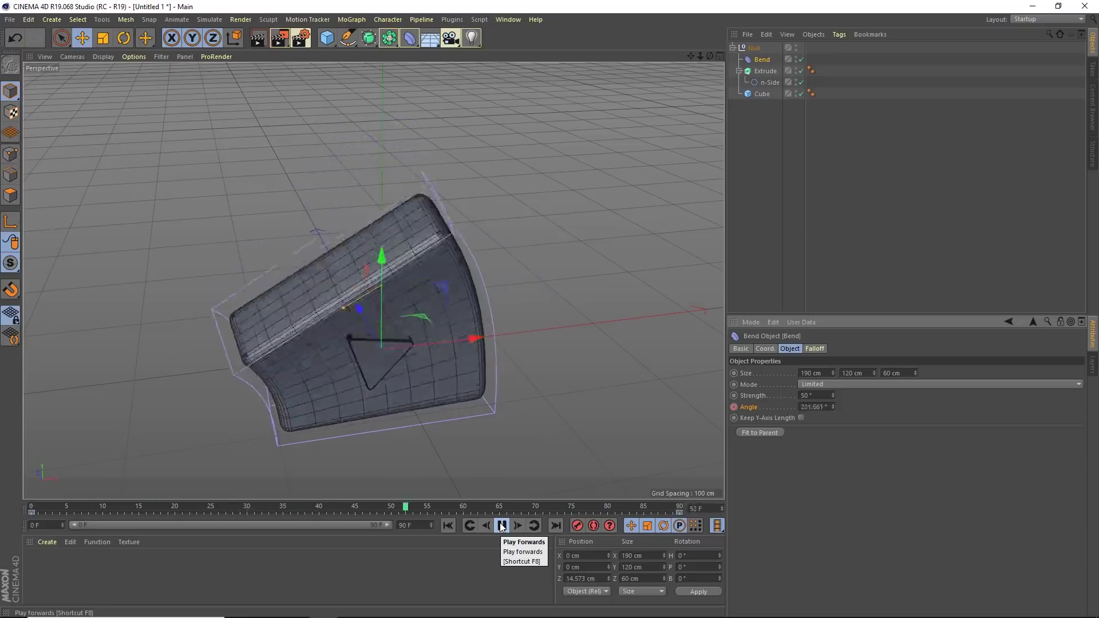
{"action": "left_click", "coordinate": [502, 527]}
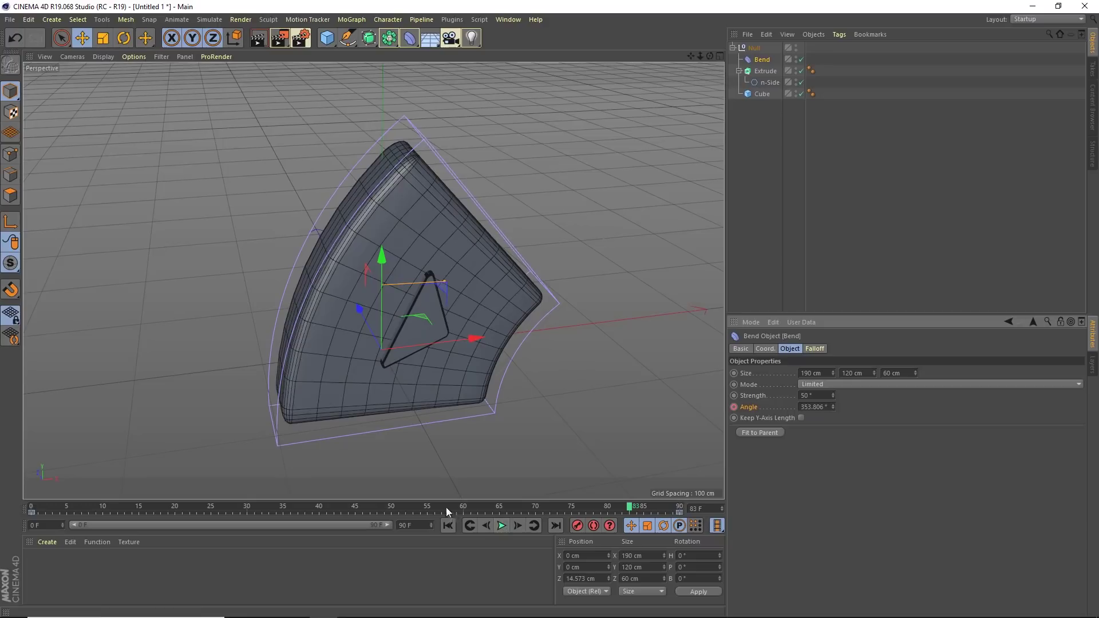
{"action": "left_click", "coordinate": [153, 514]}
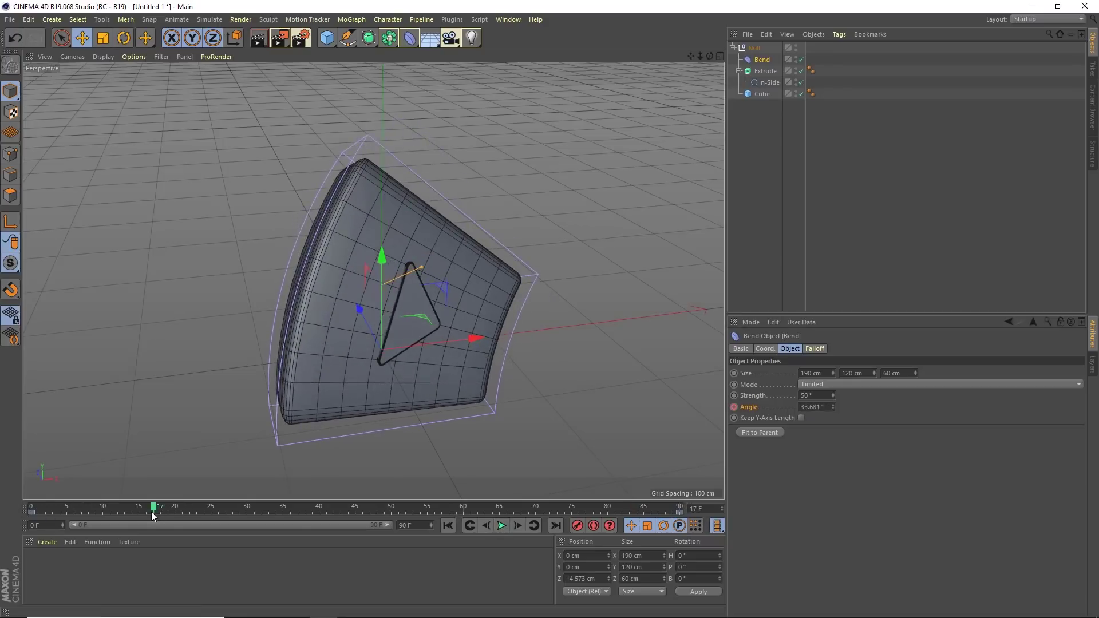
{"action": "left_click_drag", "start_coordinate": [154, 514], "coordinate": [393, 512]}
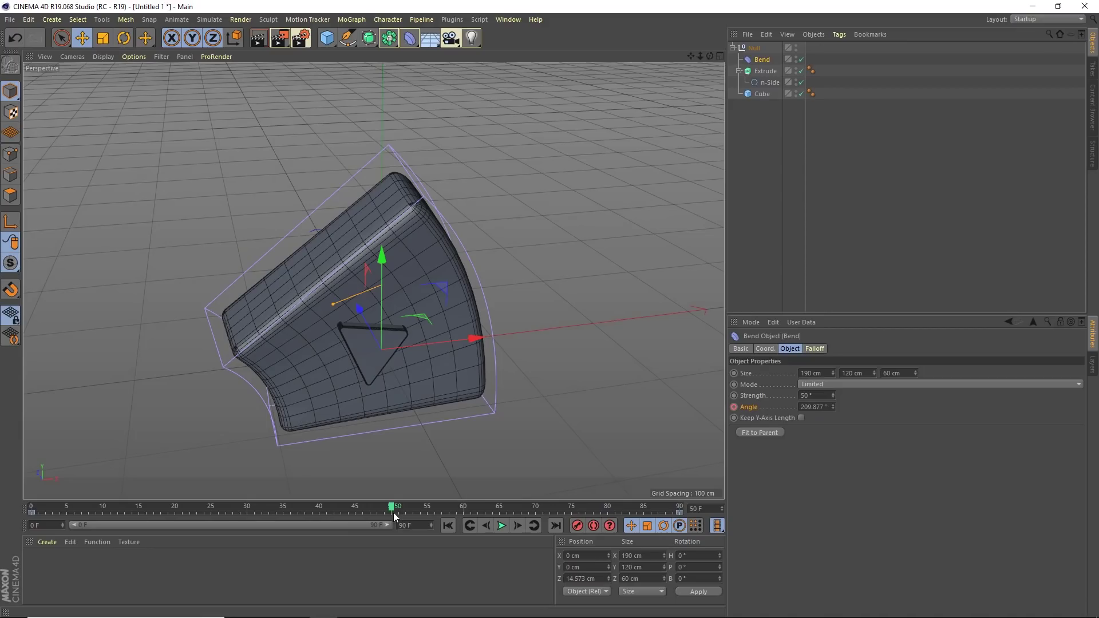
{"action": "left_click_drag", "start_coordinate": [393, 513], "coordinate": [377, 513]}
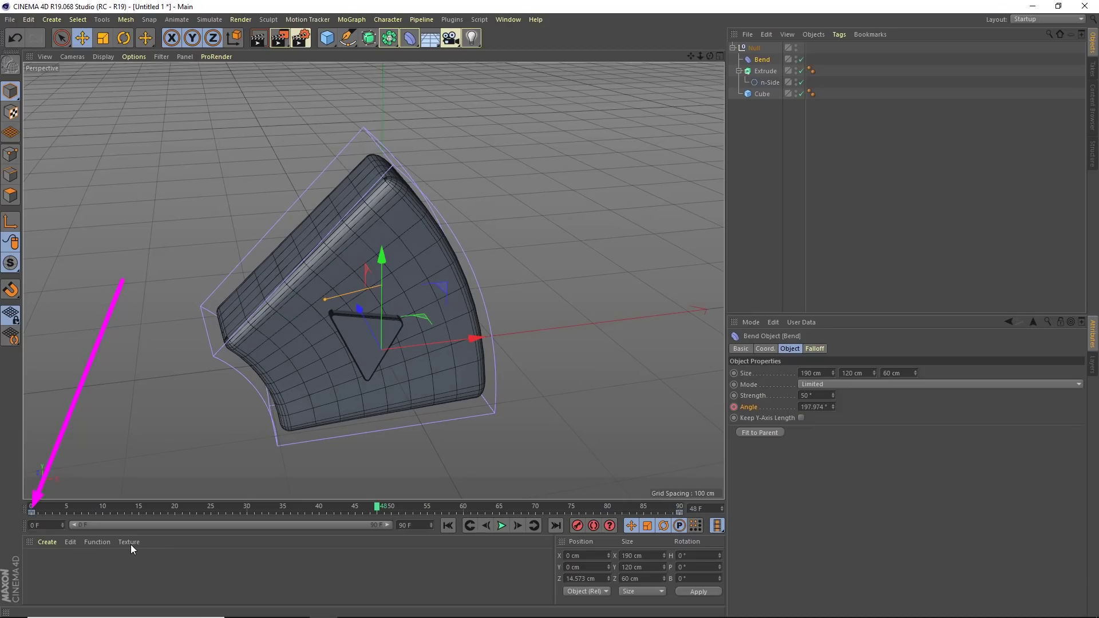
{"action": "left_click_drag", "start_coordinate": [936, 235], "coordinate": [774, 62]}
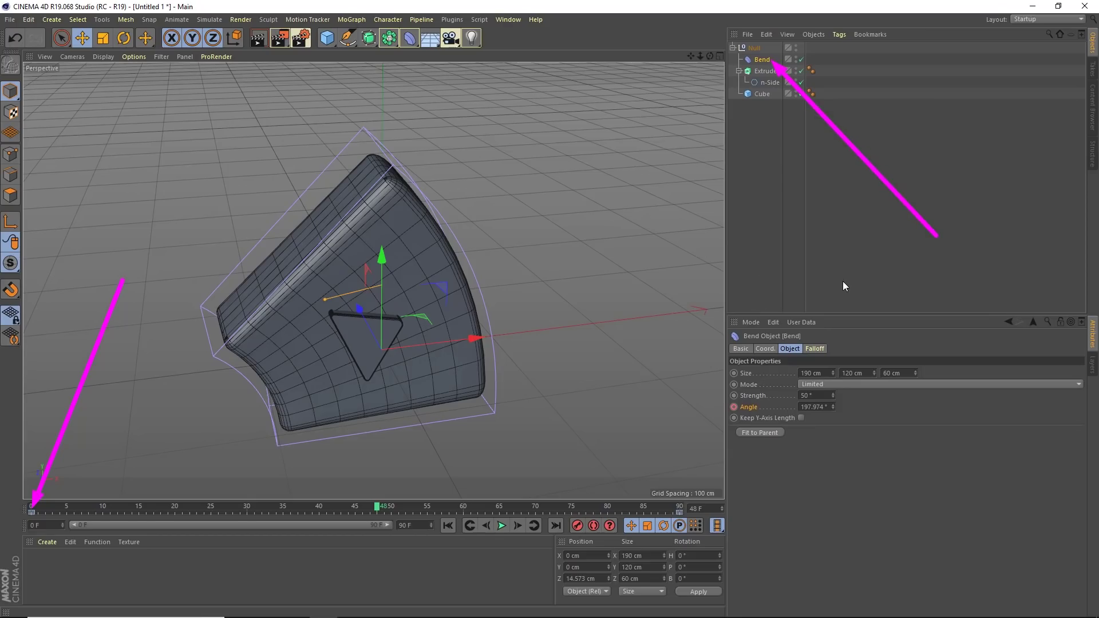
{"action": "key", "text": "e"}
{"action": "left_click_drag", "start_coordinate": [917, 203], "coordinate": [774, 66]}
{"action": "mouse_move", "coordinate": [953, 275]}
{"action": "left_mouse_down"}
{"action": "mouse_move", "coordinate": [846, 321]}
{"action": "mouse_move", "coordinate": [765, 405]}
{"action": "left_mouse_up"}
{"action": "left_click_drag", "start_coordinate": [59, 233], "coordinate": [45, 473]}
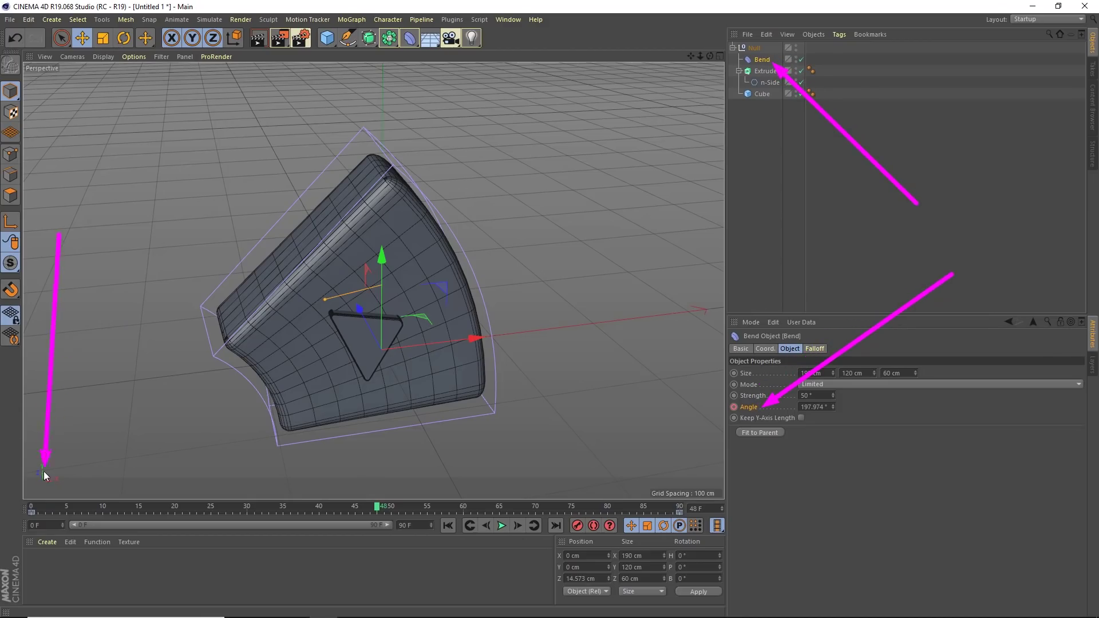
{"action": "key", "text": "Escape"}
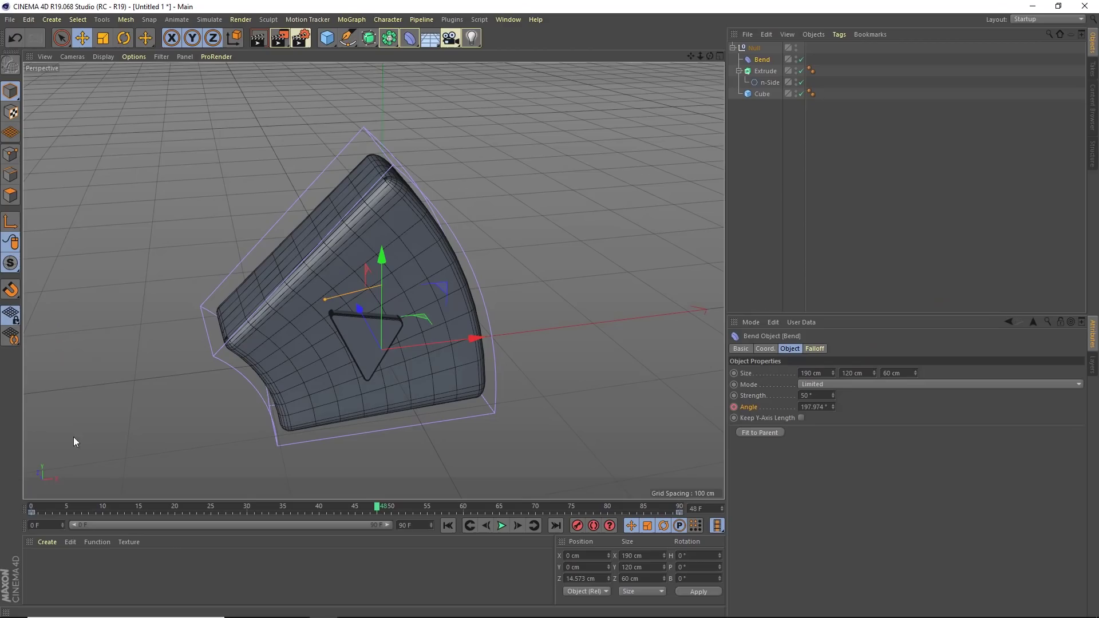
Set the interpolation of the bend angle keyframe at frame 0 to Linear
{"action": "left_click", "coordinate": [32, 511]}
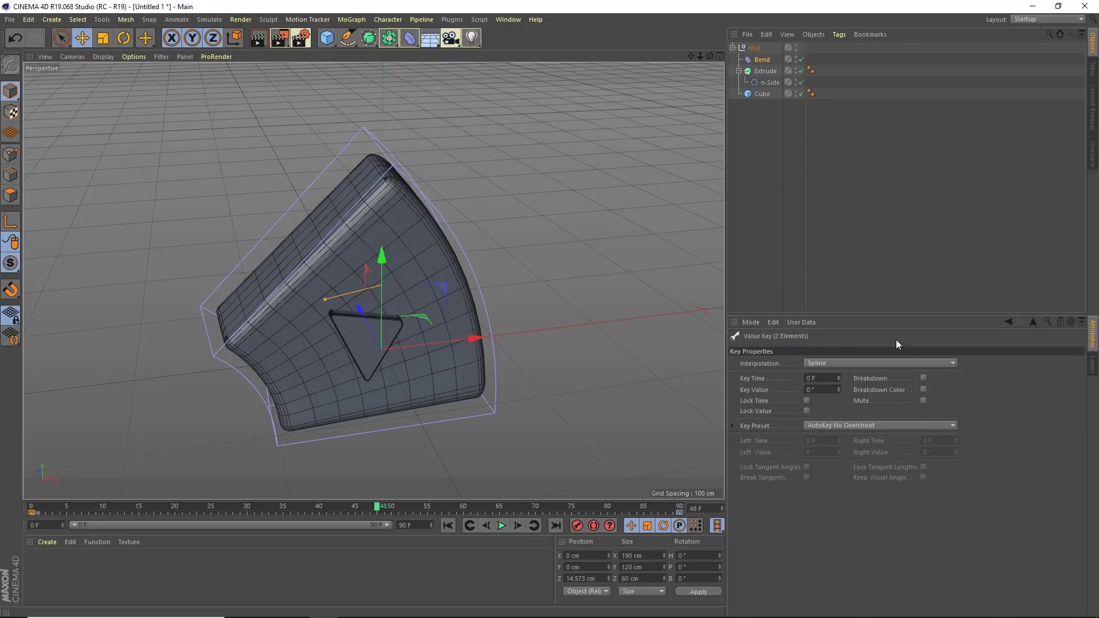
{"action": "mouse_move", "coordinate": [911, 204]}
{"action": "left_mouse_down"}
{"action": "mouse_move", "coordinate": [1075, 327]}
{"action": "mouse_move", "coordinate": [774, 374]}
{"action": "mouse_move", "coordinate": [742, 358]}
{"action": "mouse_move", "coordinate": [822, 364]}
{"action": "left_mouse_up"}
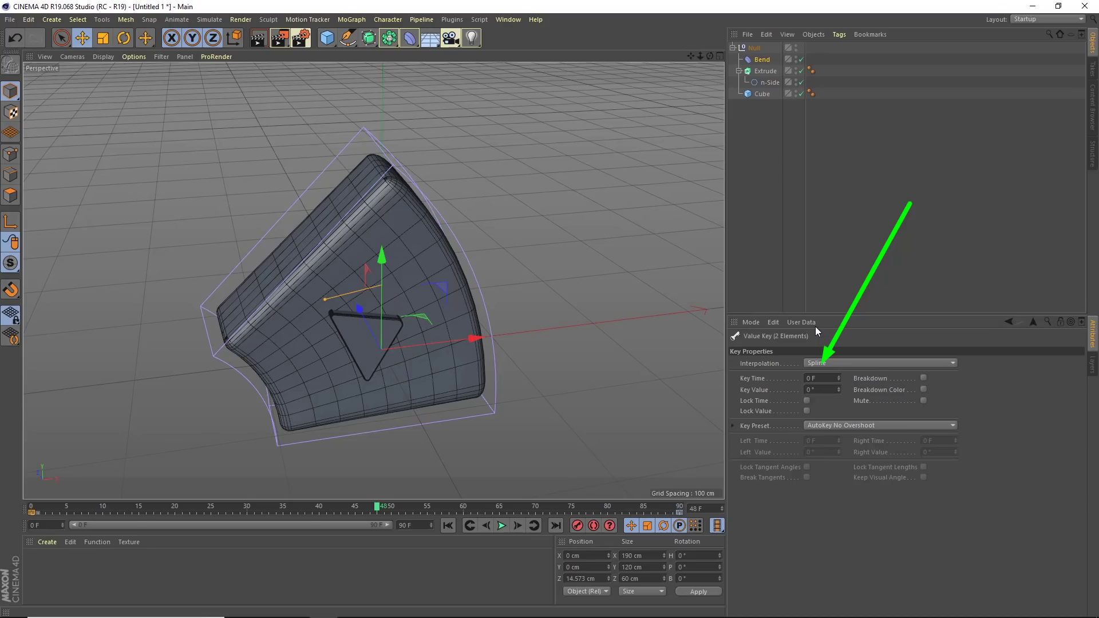
{"action": "left_click", "coordinate": [823, 361]}
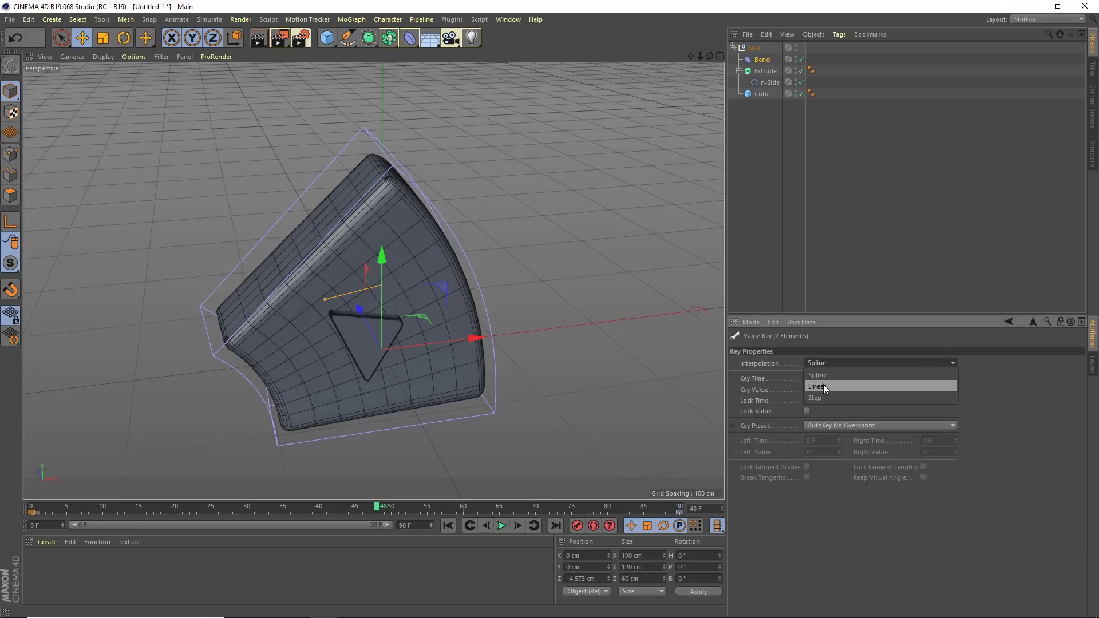
{"action": "left_click", "coordinate": [824, 384]}
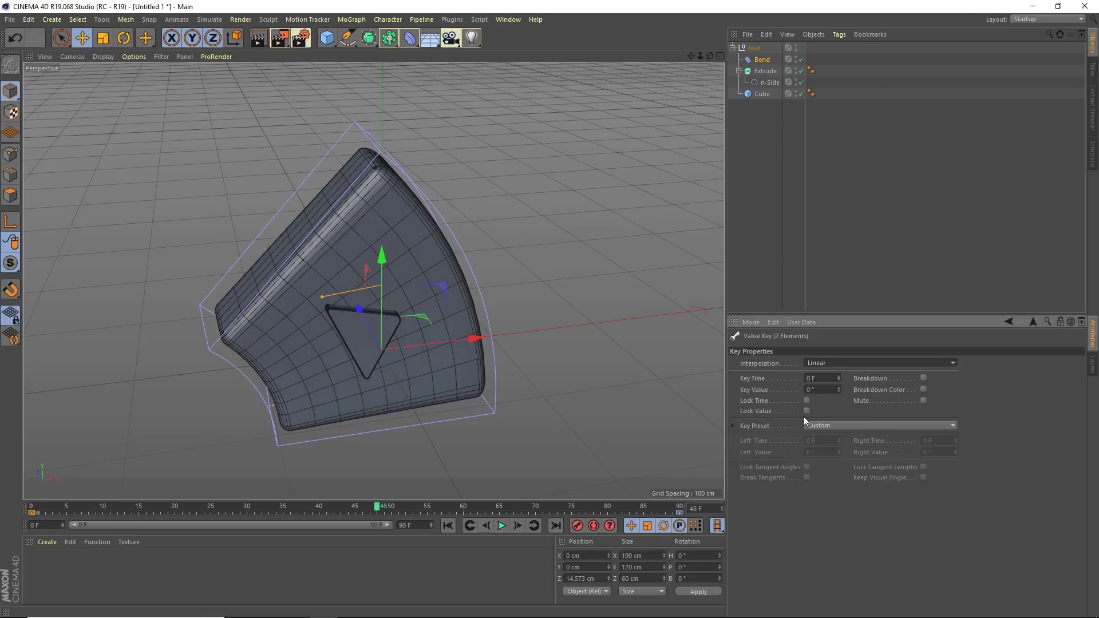
Set the interpolation of the bend angle keyframe at frame 90 to Linear
{"action": "left_click", "coordinate": [680, 512]}
{"action": "left_click", "coordinate": [836, 363]}
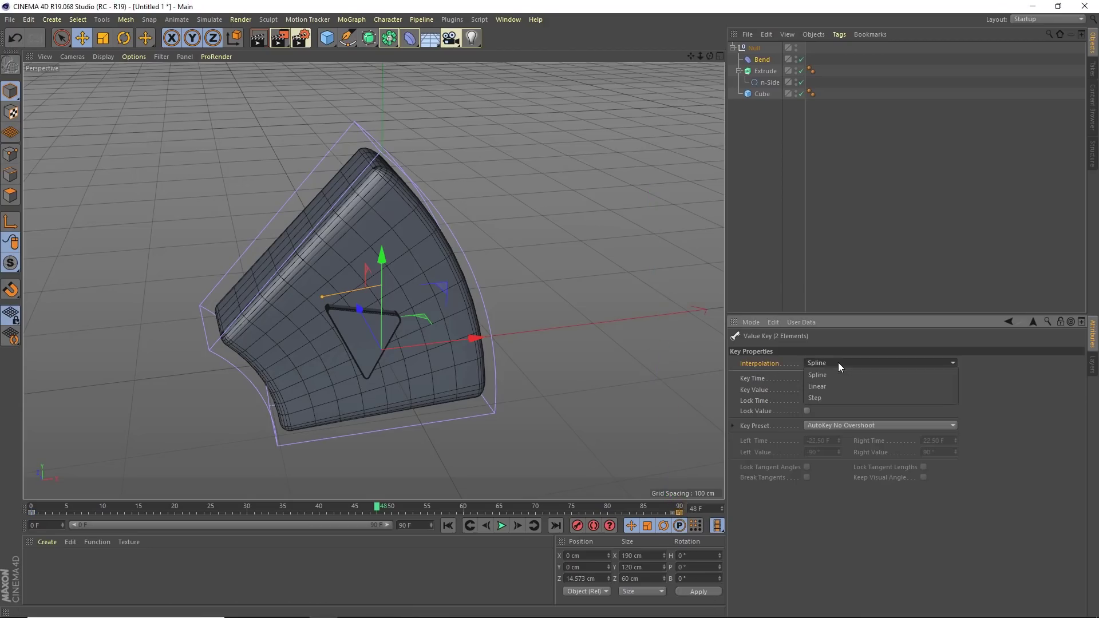
{"action": "left_click", "coordinate": [821, 386]}
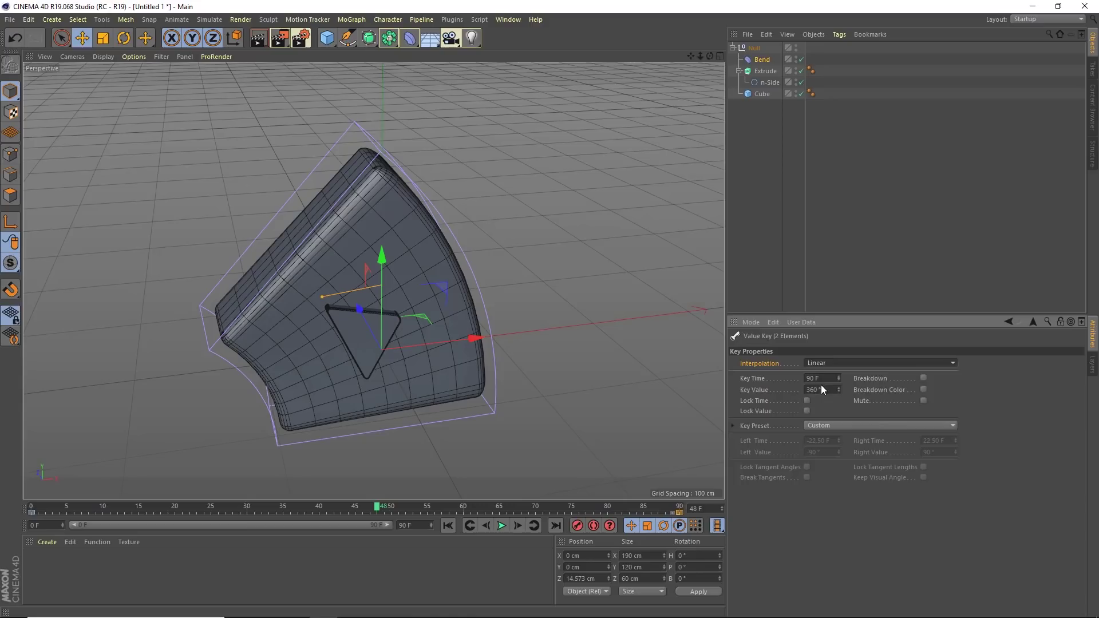
Play and scrub the animation with Linear keyframes to check the speed of the bend's rotation
{"action": "left_click", "coordinate": [503, 527]}
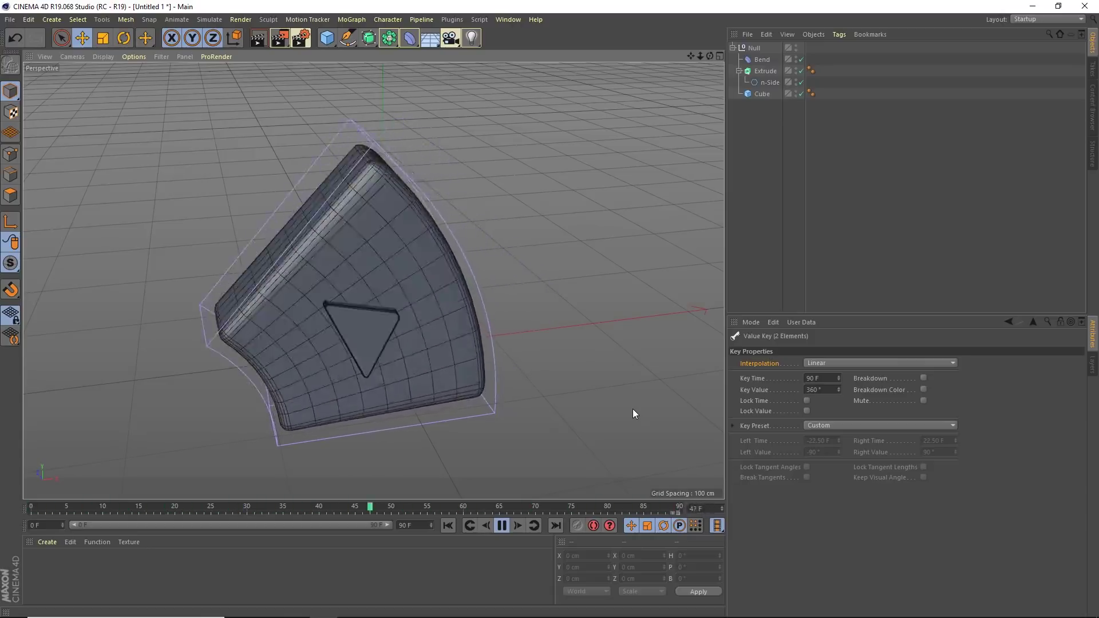
{"action": "left_click", "coordinate": [502, 525]}
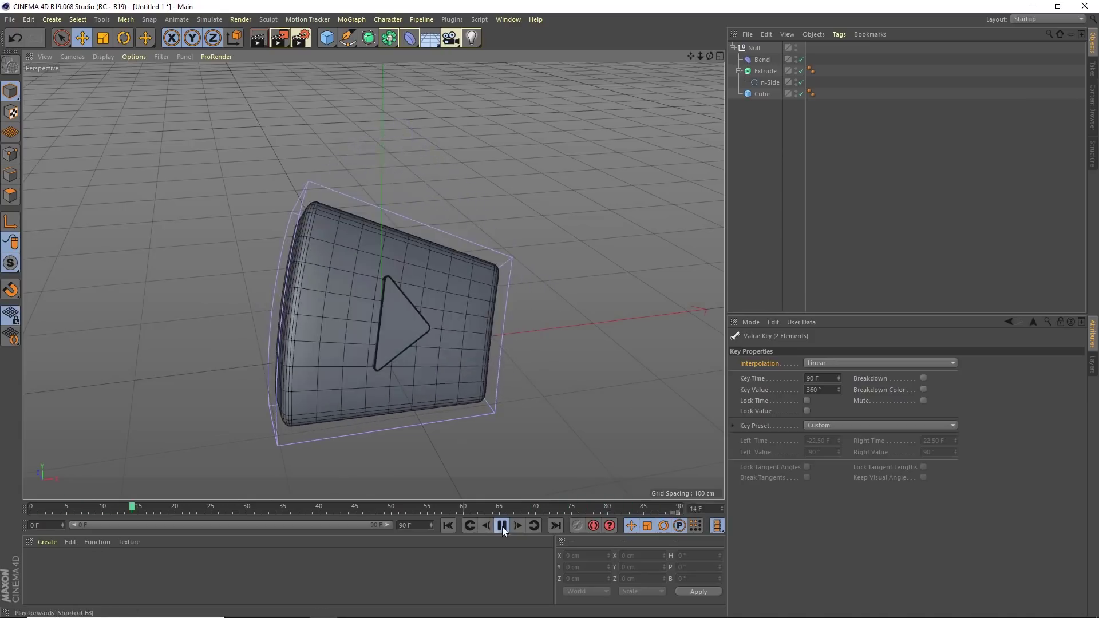
{"action": "left_click_drag", "start_coordinate": [233, 507], "coordinate": [298, 507]}
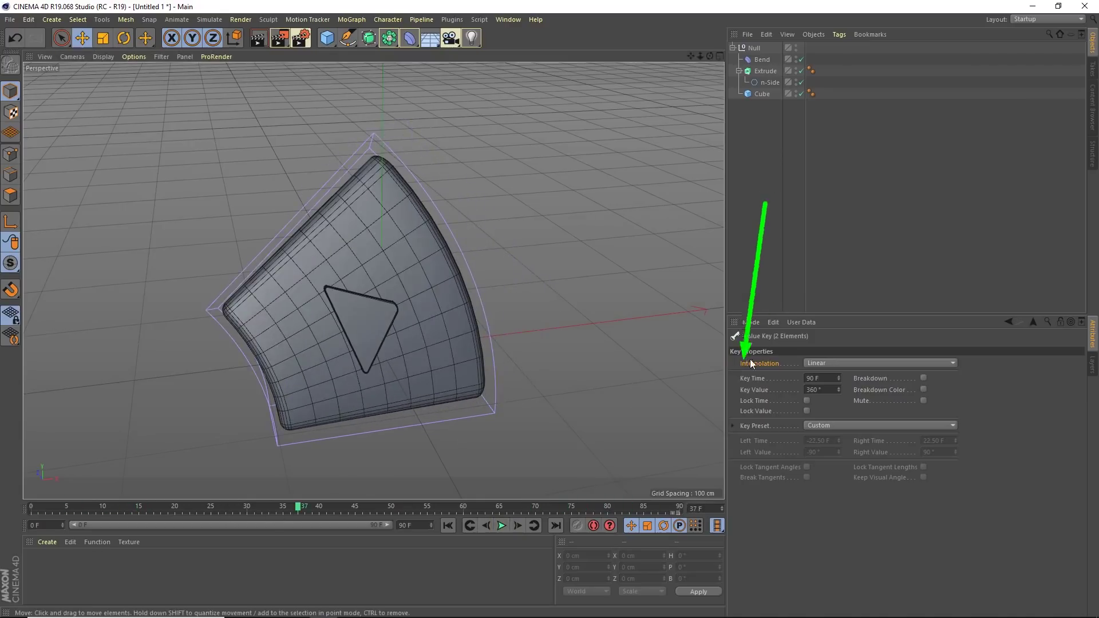
{"action": "left_click", "coordinate": [814, 362]}
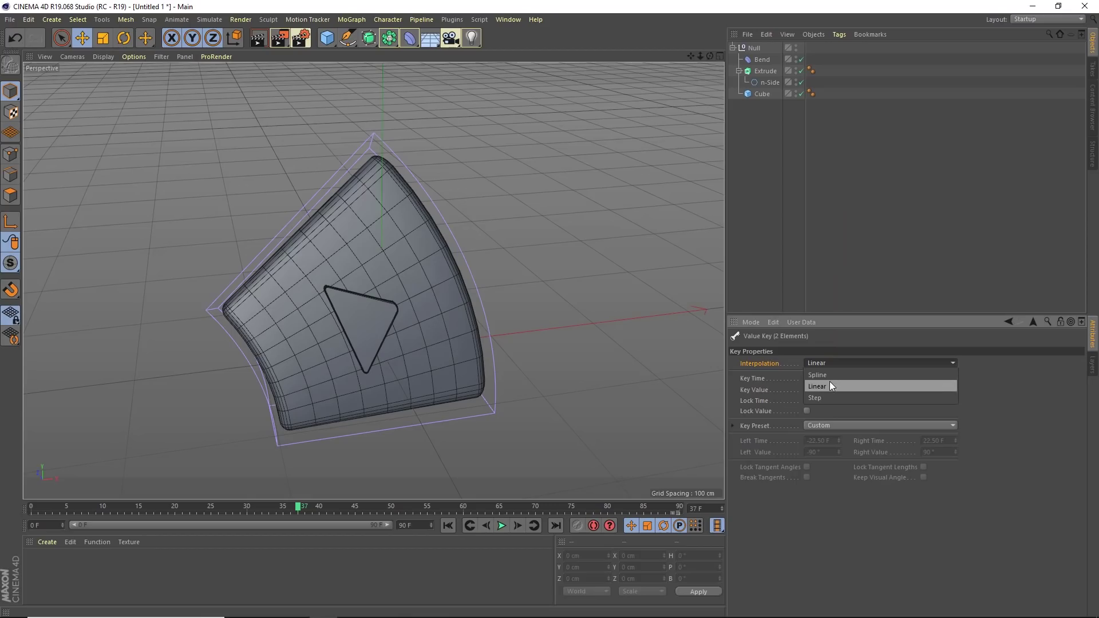
{"action": "left_click", "coordinate": [829, 383]}
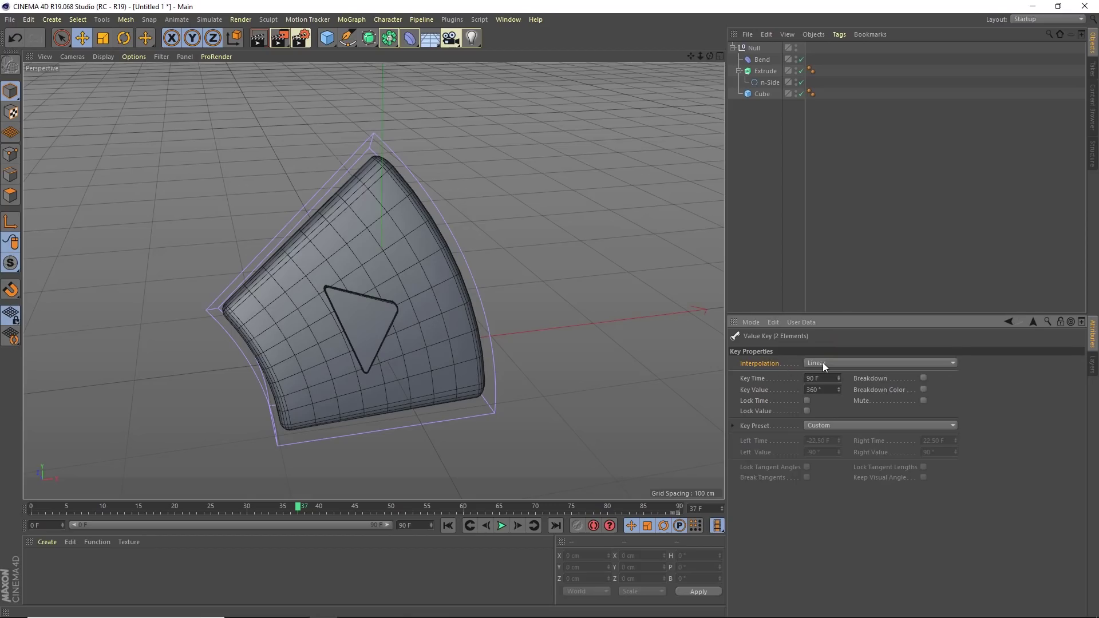
{"action": "left_click_drag", "start_coordinate": [286, 519], "coordinate": [246, 508]}
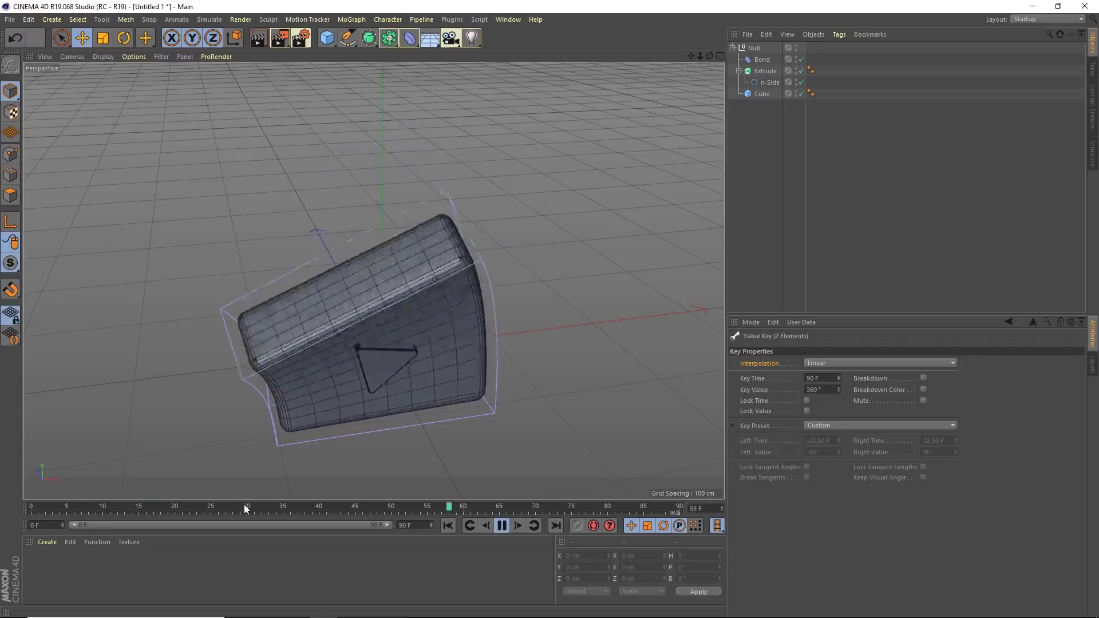
{"action": "left_click", "coordinate": [502, 527]}
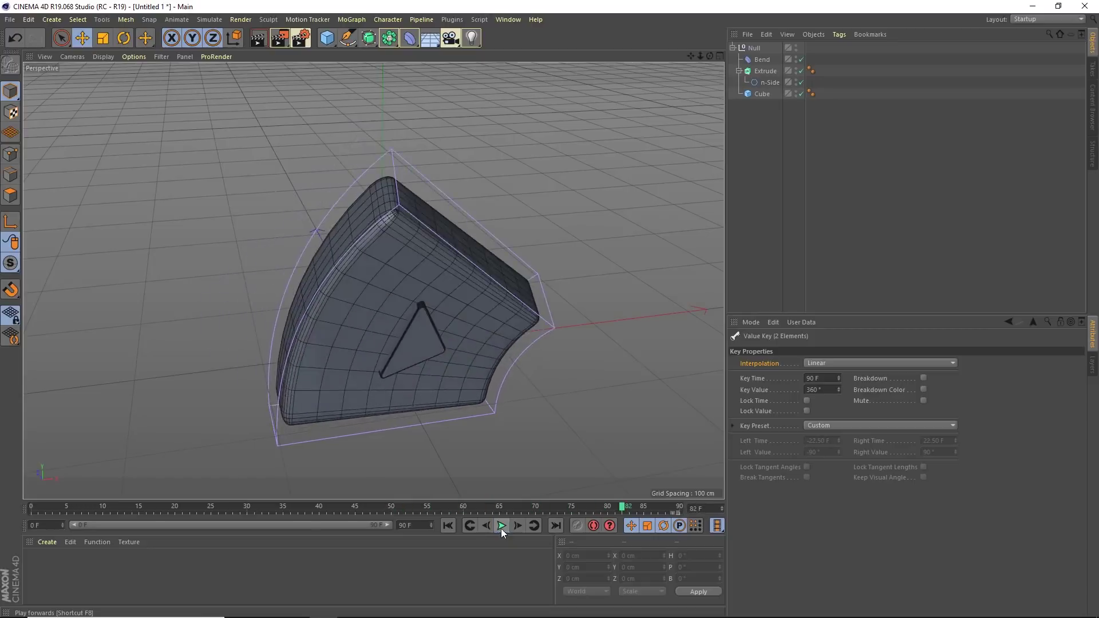
{"action": "left_click_drag", "start_coordinate": [422, 508], "coordinate": [336, 509]}
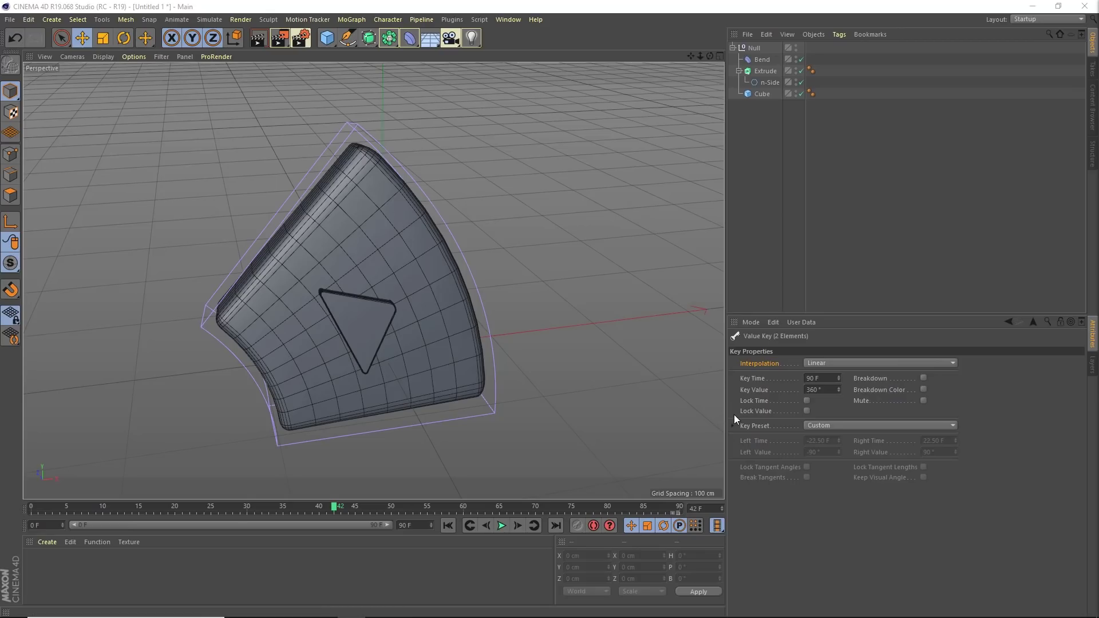
{"action": "left_click_drag", "start_coordinate": [350, 509], "coordinate": [680, 507]}
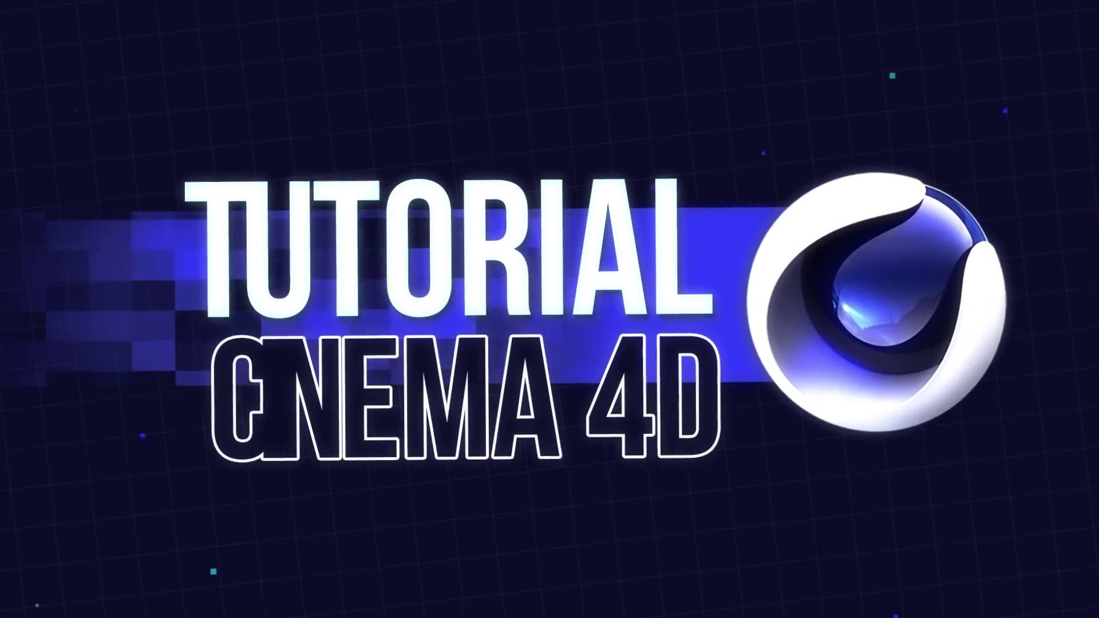